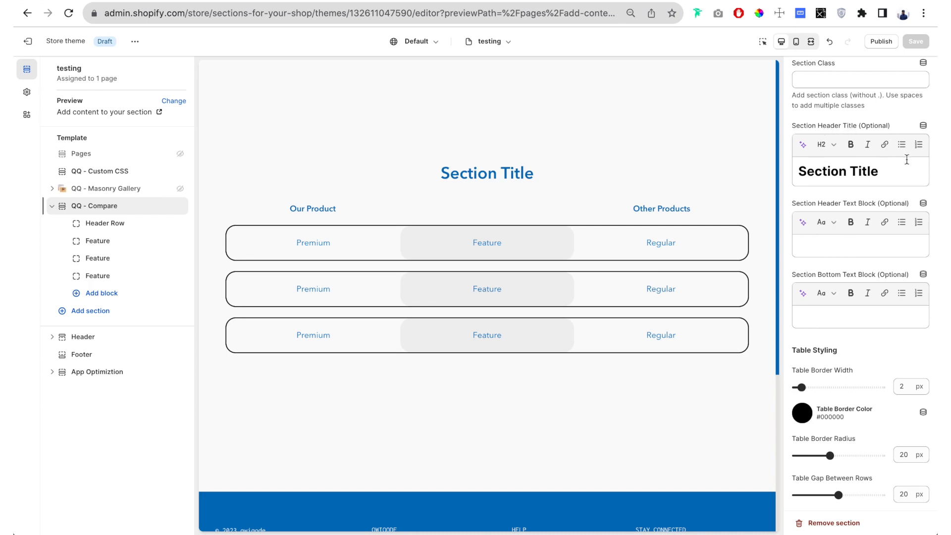
# - Replace the compare section's header title with "Why our products are better than the competition."
pyautogui.click(849, 170)
pyautogui.hotkey('ctrl', 'a')
pyautogui.press('BackSpace')
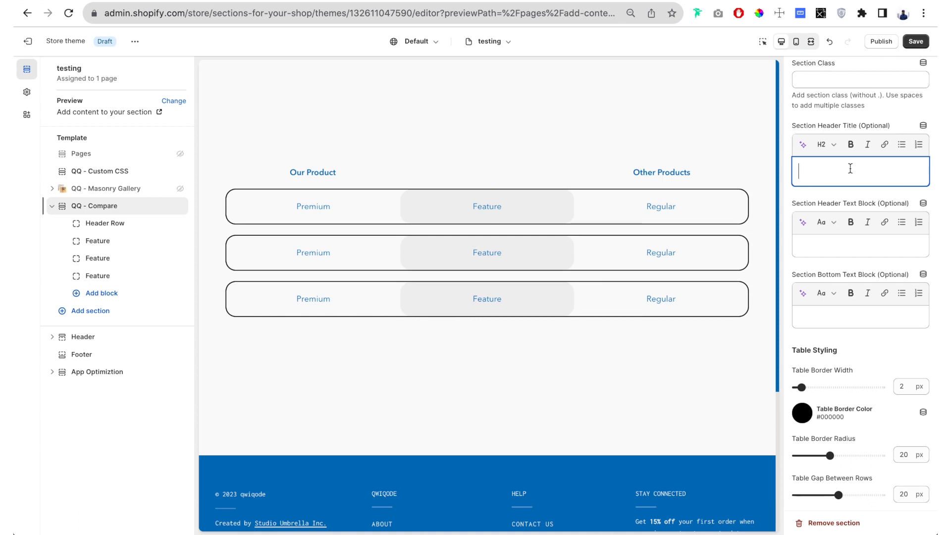
pyautogui.write('Why our product')
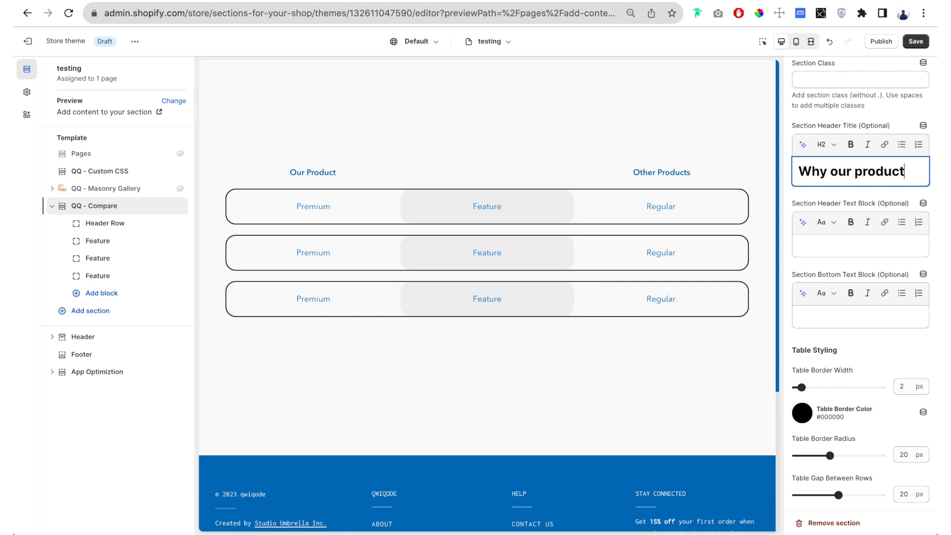
pyautogui.write('s are better than the competition.')
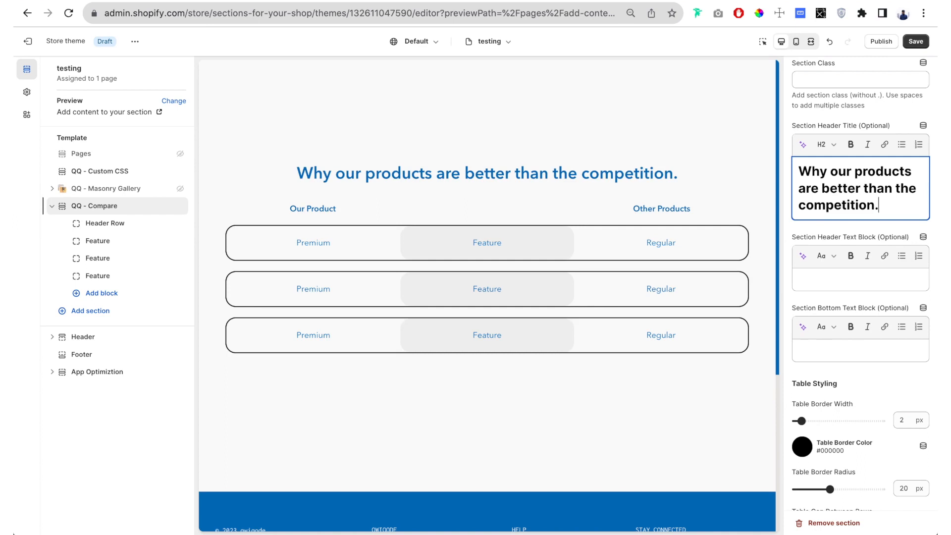
# - Enter "We partner up with local businesses to bring the best to your table." as the section header text block
pyautogui.click(850, 283)
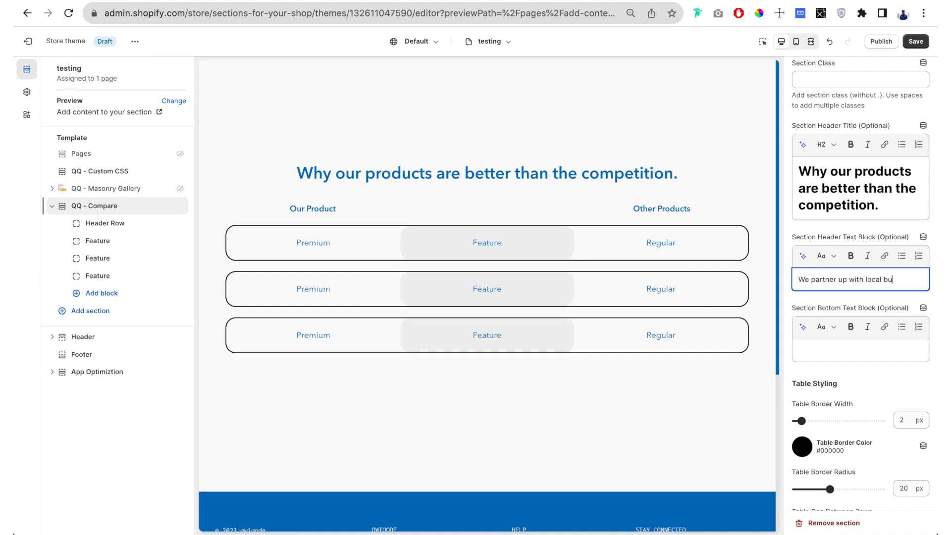
pyautogui.write('sses')
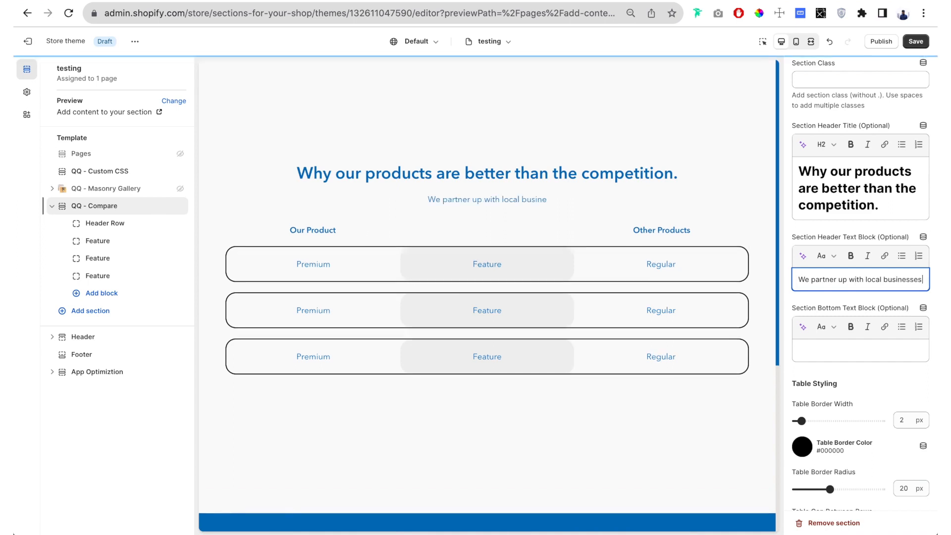
pyautogui.write(' to bring the best to your table.')
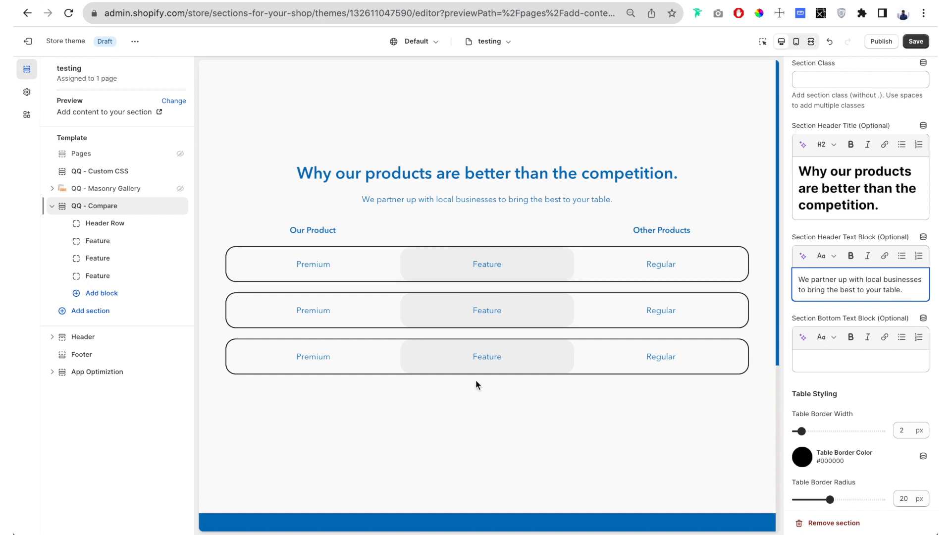
# - Enter "Thank you!" as the section bottom text block and clear it again
pyautogui.click(840, 361)
pyautogui.write('Thank you!')
pyautogui.hotkey('ctrl', 'a')
pyautogui.press('BackSpace')
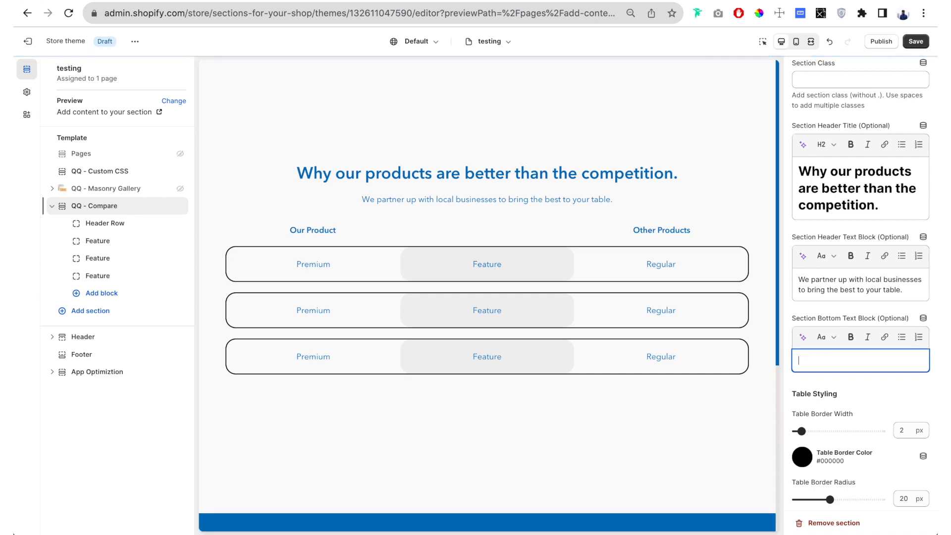
# - Enter "Ingredients" as the main title of the Header Row block in the compare section
pyautogui.click(98, 221)
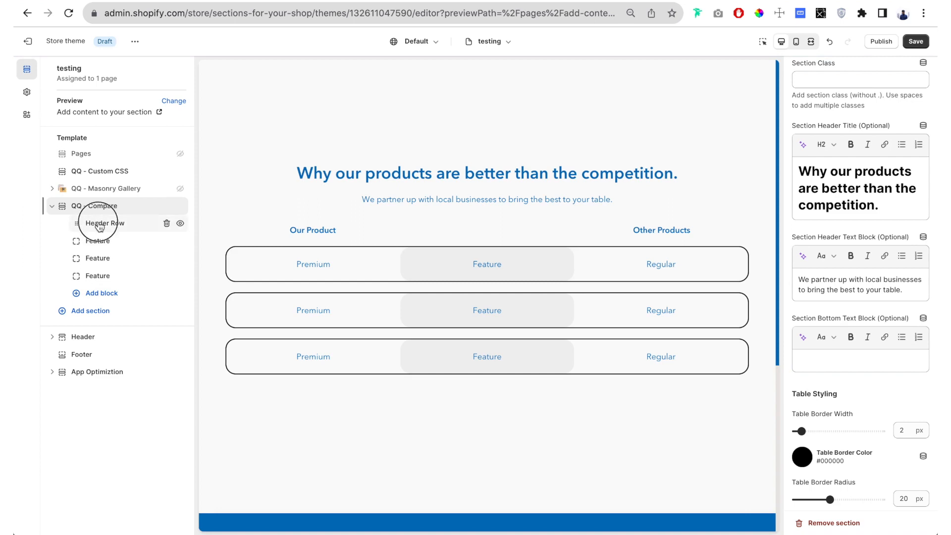
pyautogui.click(99, 222)
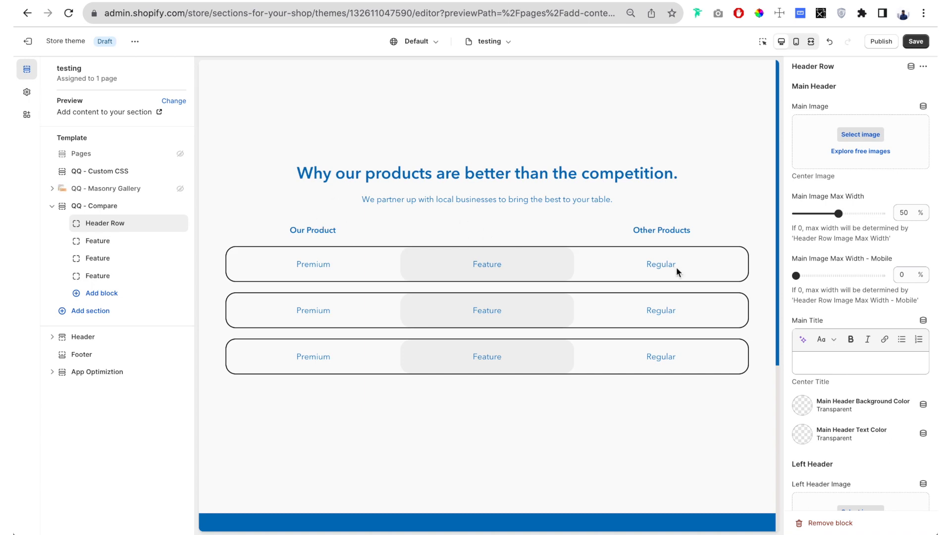
pyautogui.scroll(-1, 807, 158)
pyautogui.scroll(1, 807, 159)
pyautogui.click(854, 366)
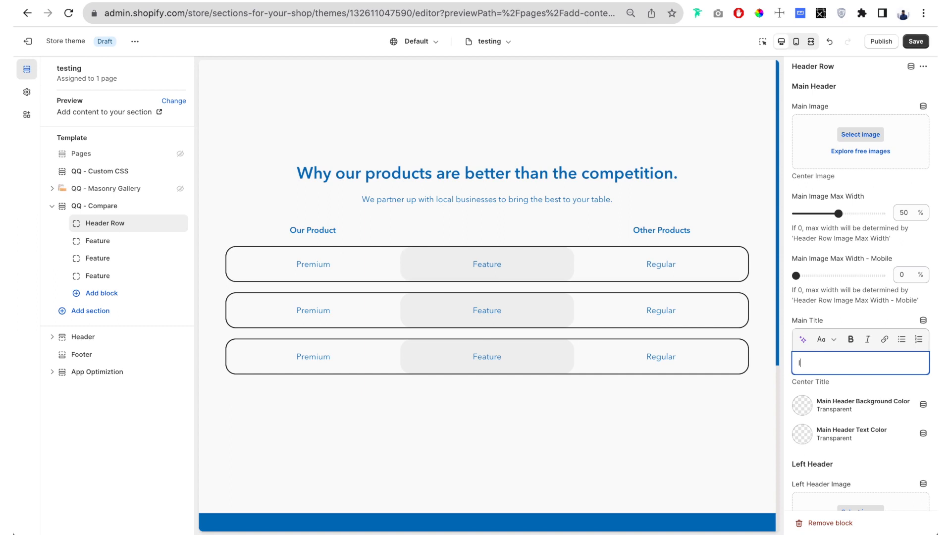
pyautogui.write('Ingredients')
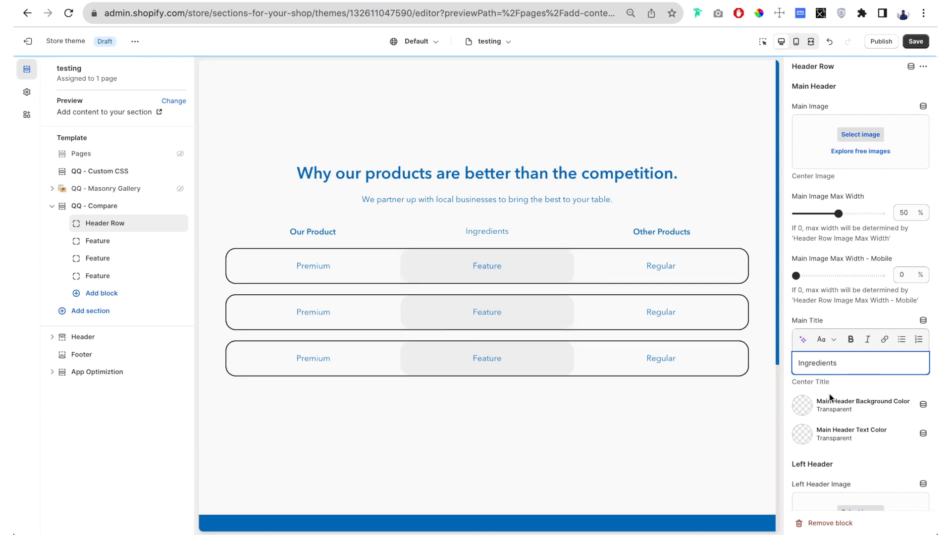
# - Format the header row's main title "Ingredients" as Heading 4
pyautogui.moveTo(856, 369); pyautogui.dragTo(797, 364)
pyautogui.click(824, 339)
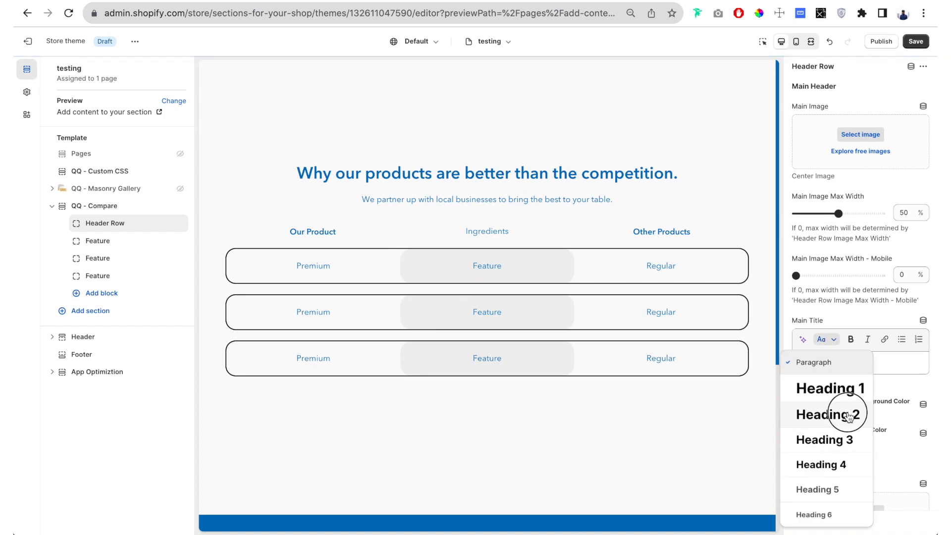
pyautogui.click(838, 461)
# - Set the main header background color to the light grey #E5E5E5 swatch
pyautogui.scroll(-1, 792, 366)
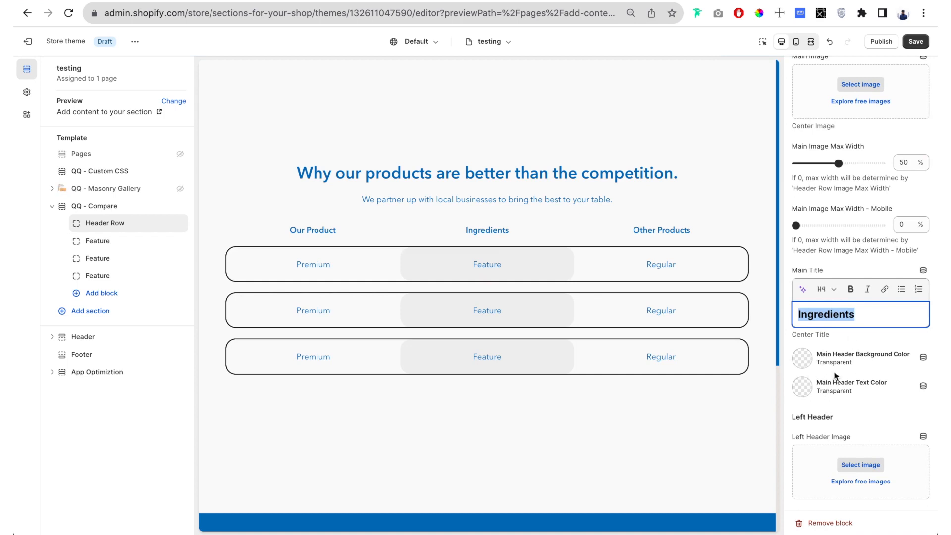
pyautogui.click(802, 363)
pyautogui.click(852, 350)
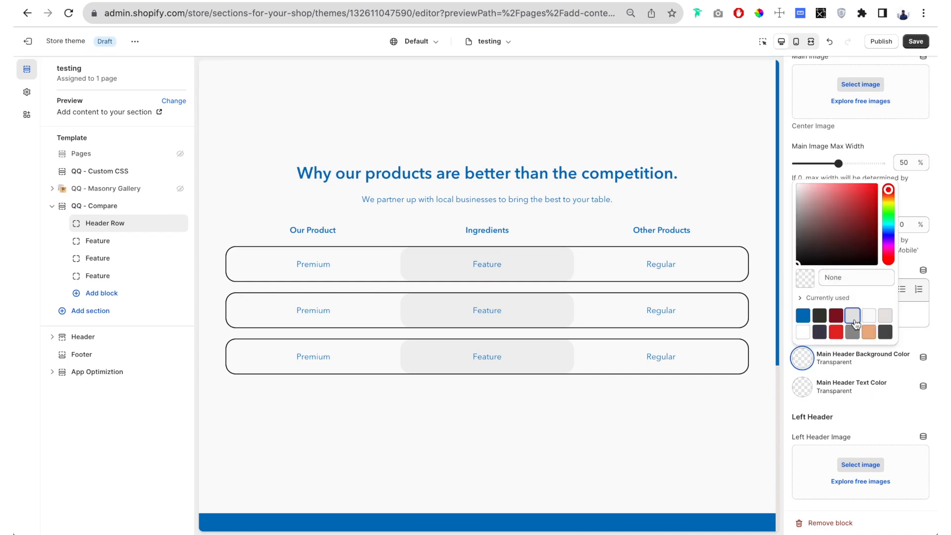
# - Try white for the main header text color, and settle on the orange #ECB083 swatch
pyautogui.click(802, 388)
pyautogui.click(802, 387)
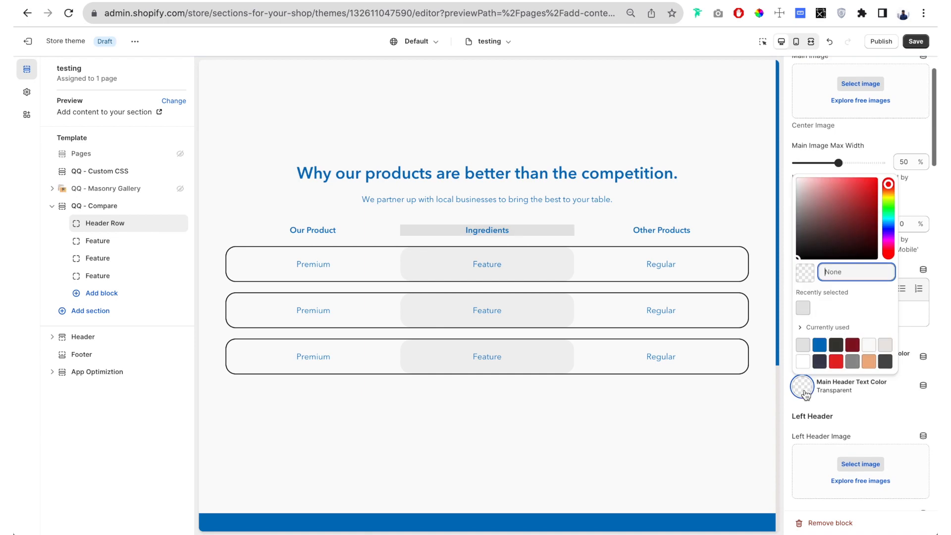
pyautogui.click(803, 360)
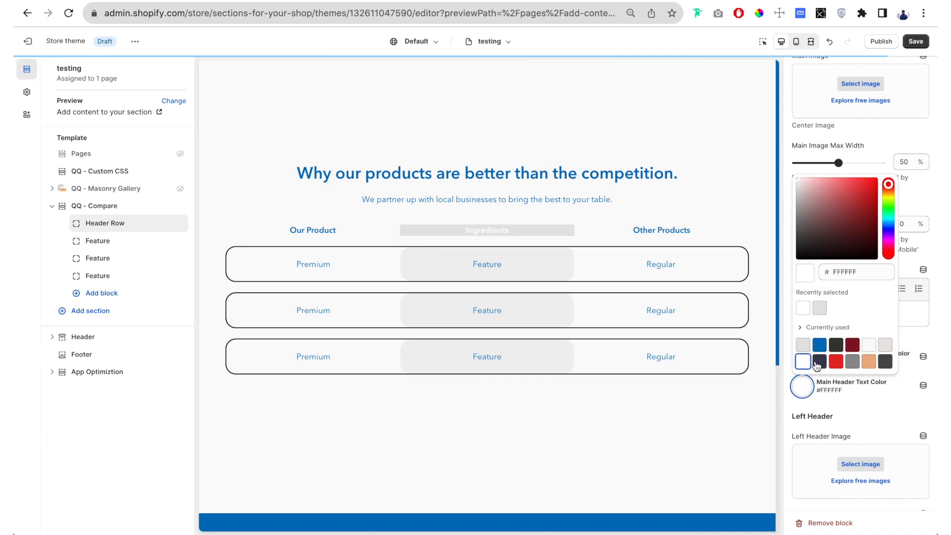
pyautogui.click(867, 363)
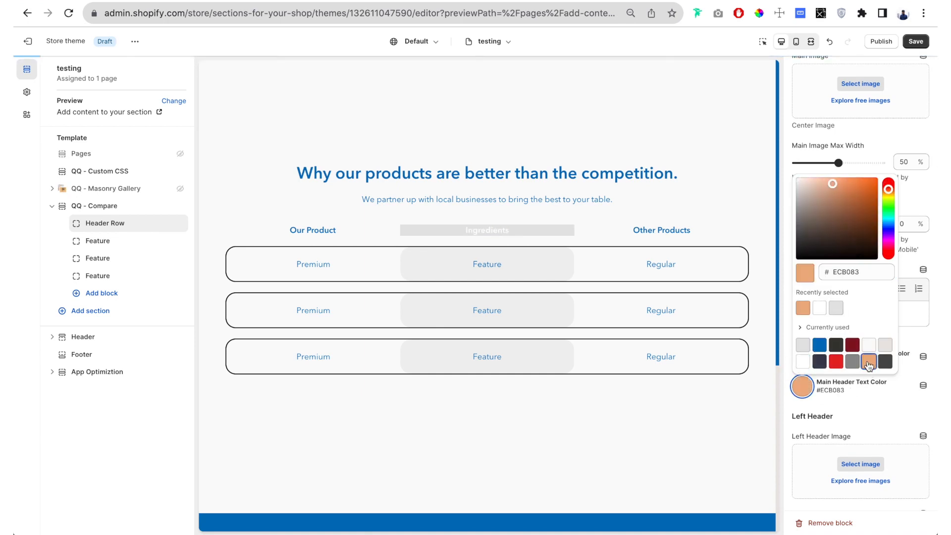
# - Clear the main header background color back to transparent
pyautogui.click(789, 395)
pyautogui.click(798, 364)
pyautogui.doubleClick(849, 244)
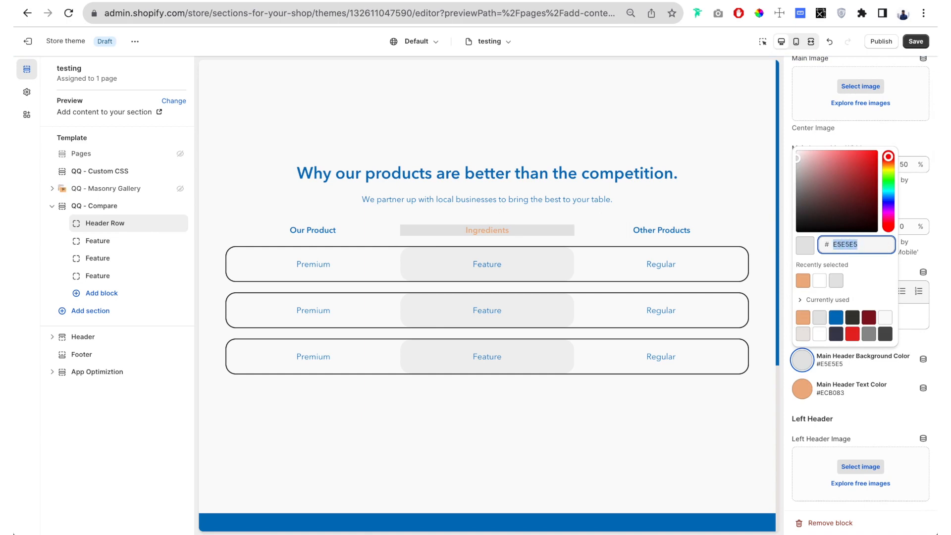
pyautogui.press('BackSpace')
pyautogui.click(791, 378)
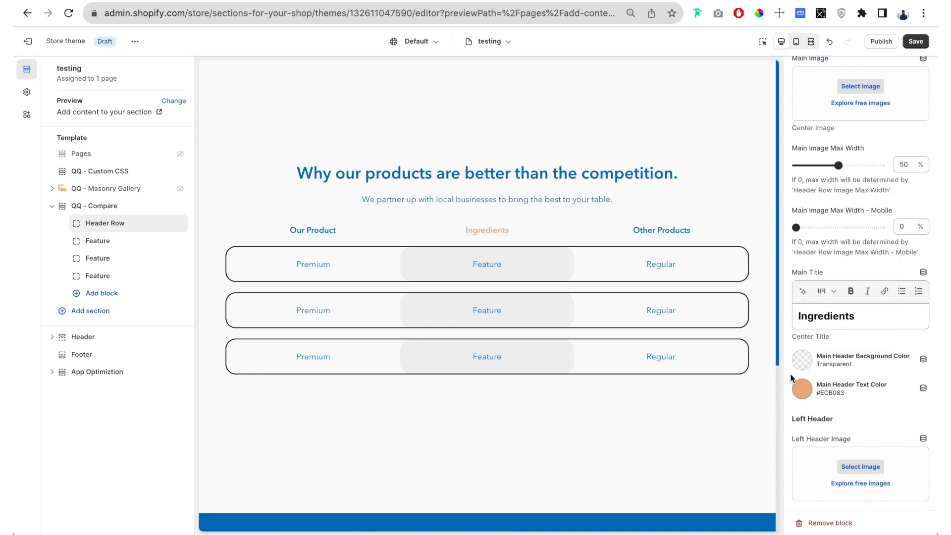
# - Set the left header image to the "ourse" PNG from the store library
pyautogui.scroll(-5, 812, 378)
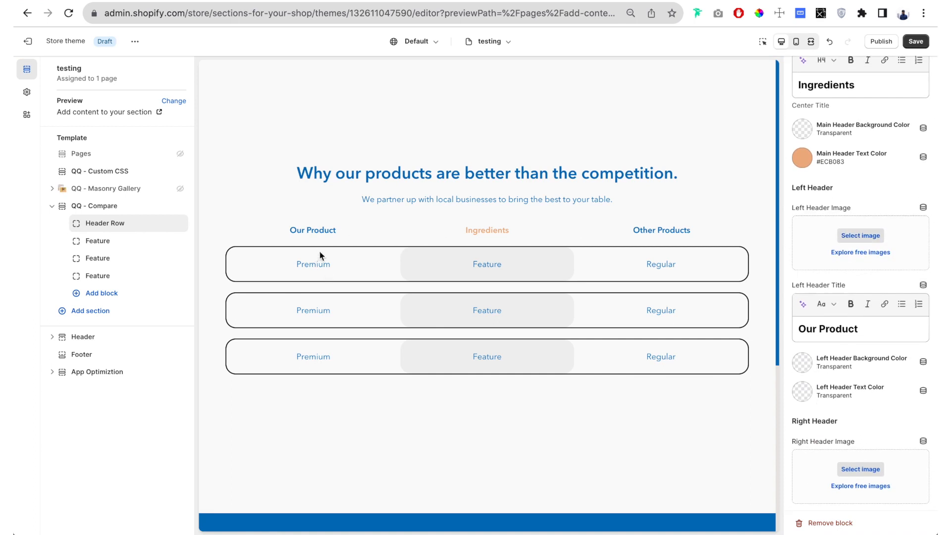
pyautogui.scroll(-3, 837, 201)
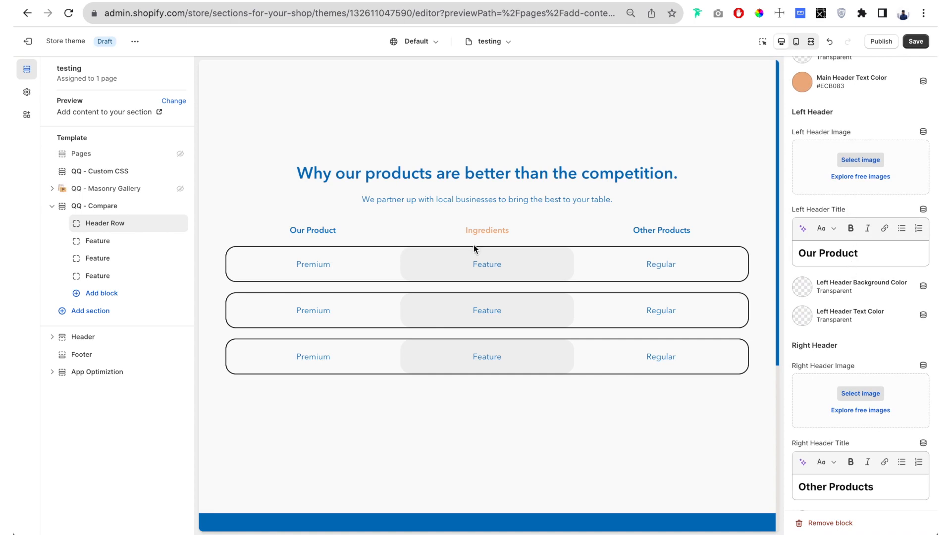
pyautogui.tripleClick(837, 253)
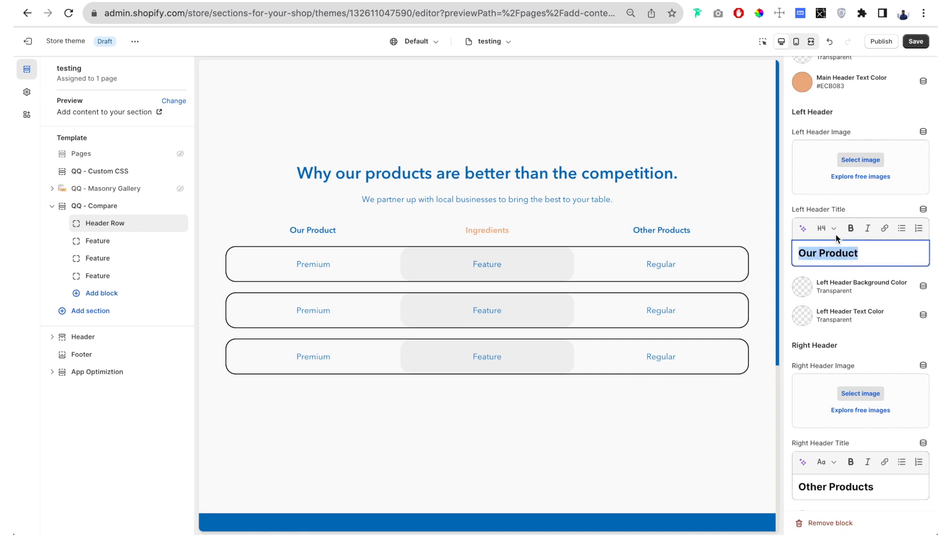
pyautogui.click(870, 160)
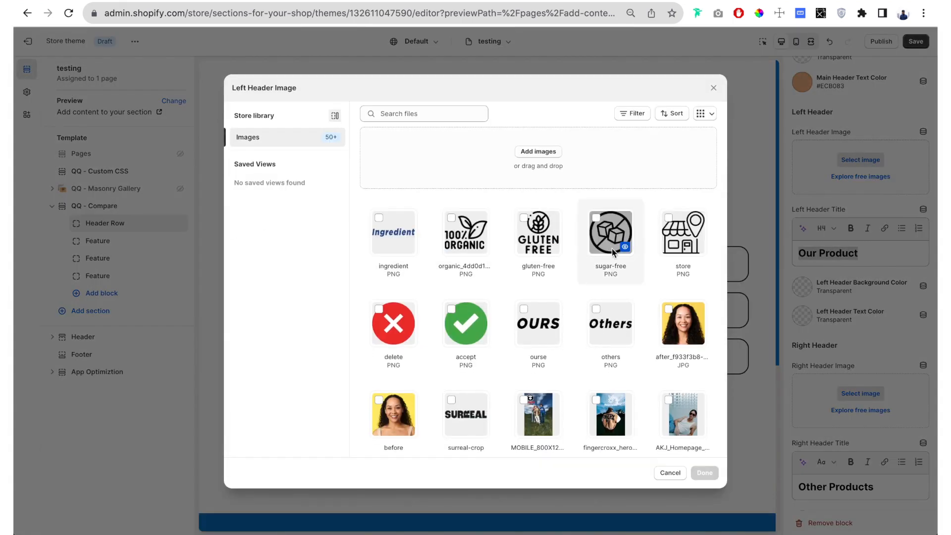
pyautogui.scroll(-2, 515, 317)
pyautogui.click(540, 263)
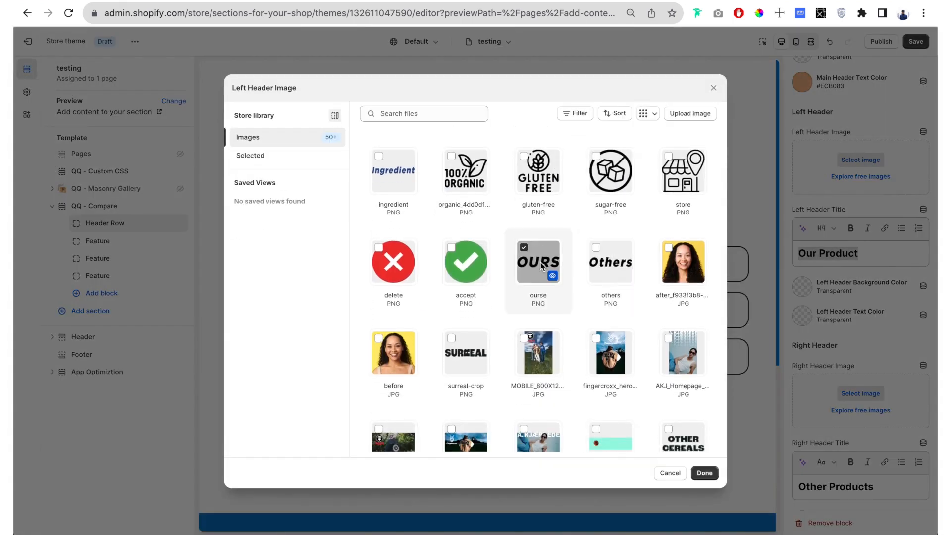
pyautogui.click(704, 473)
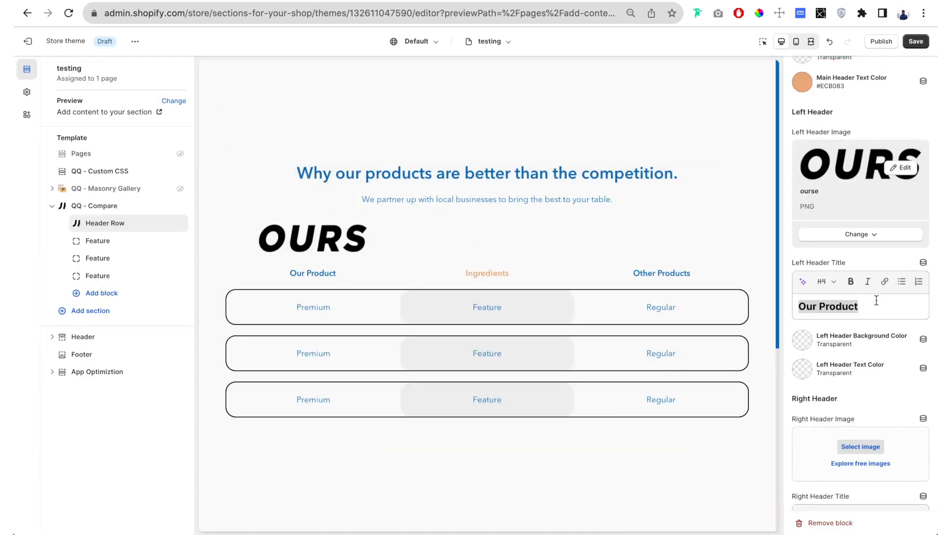
# - Set the right header image to the "others" PNG from the store library
pyautogui.scroll(-5, 816, 378)
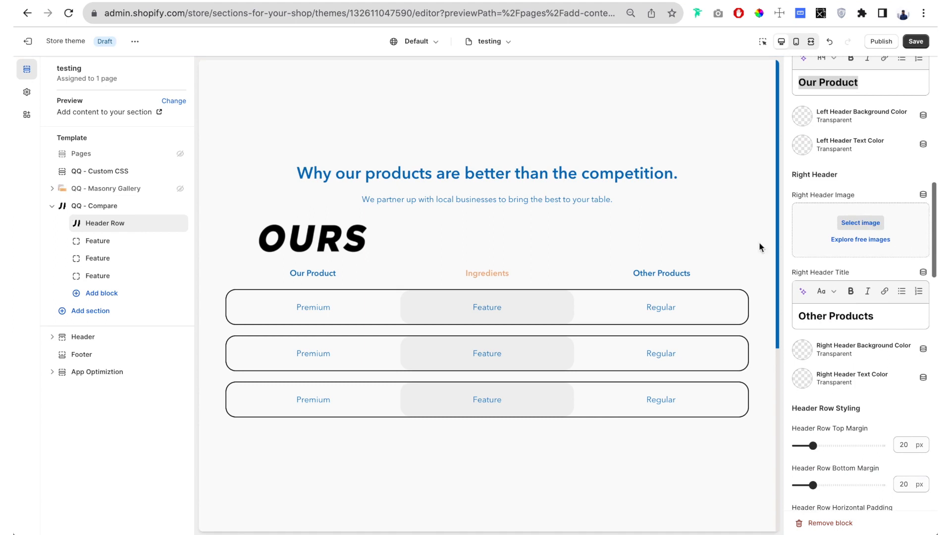
pyautogui.tripleClick(642, 268)
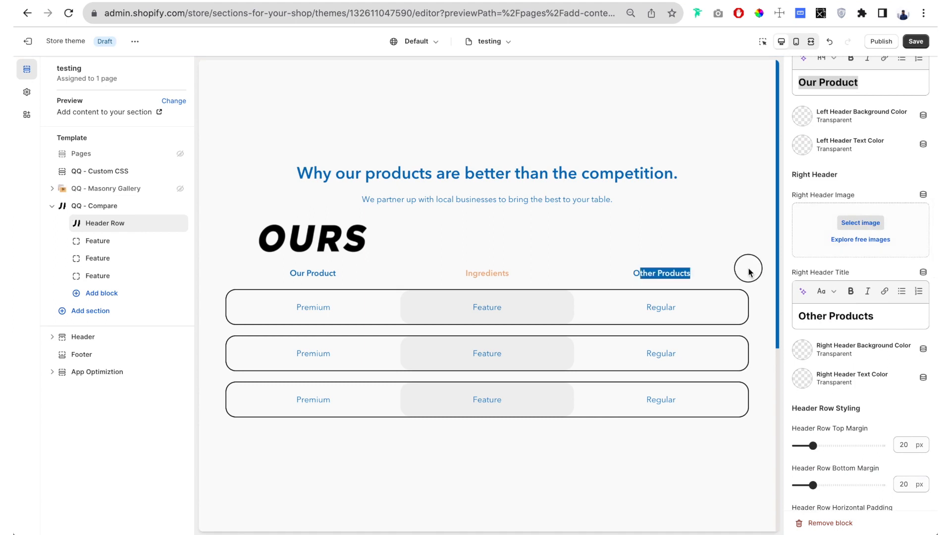
pyautogui.click(870, 222)
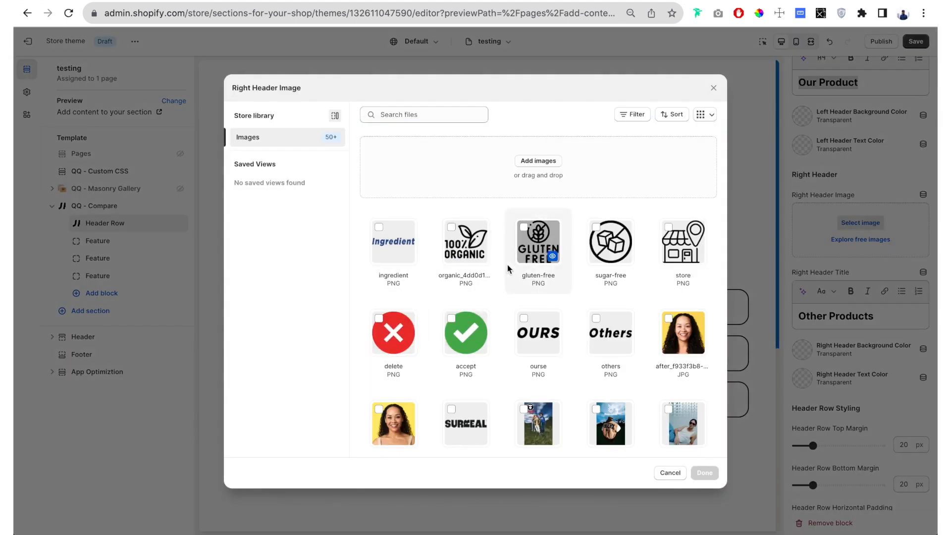
pyautogui.scroll(-1, 629, 295)
pyautogui.click(617, 282)
pyautogui.click(704, 472)
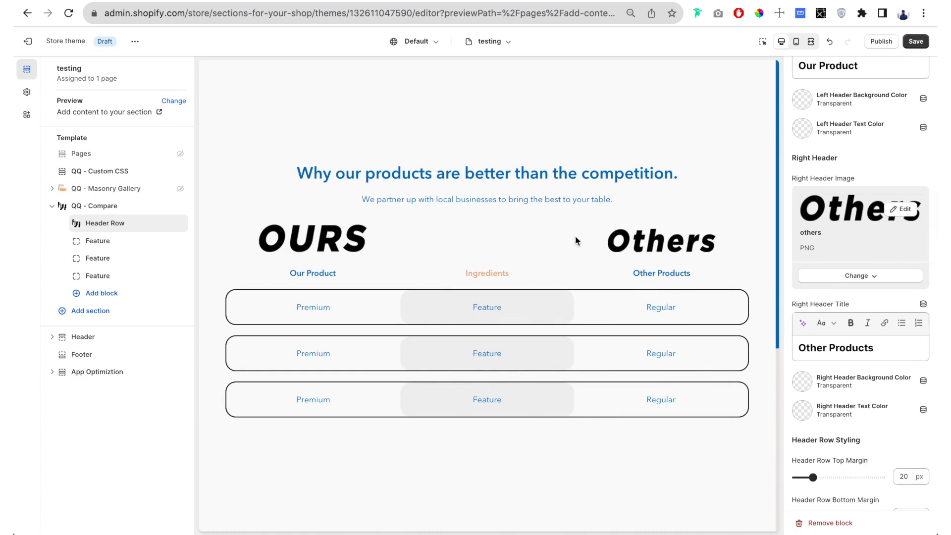
# - Delete the right header title "Other Products" and the left header title "Our Product"
pyautogui.tripleClick(871, 347)
pyautogui.press('BackSpace')
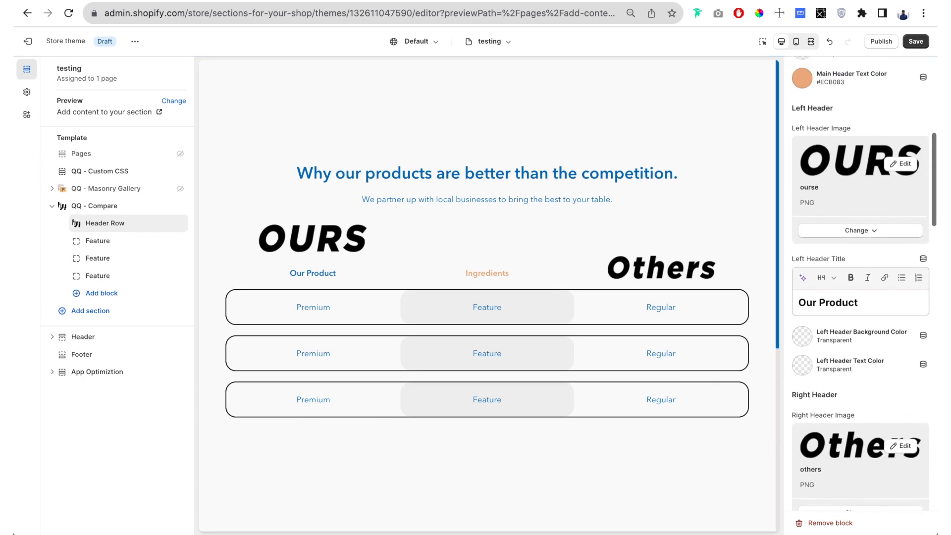
pyautogui.tripleClick(866, 388)
pyautogui.press('BackSpace')
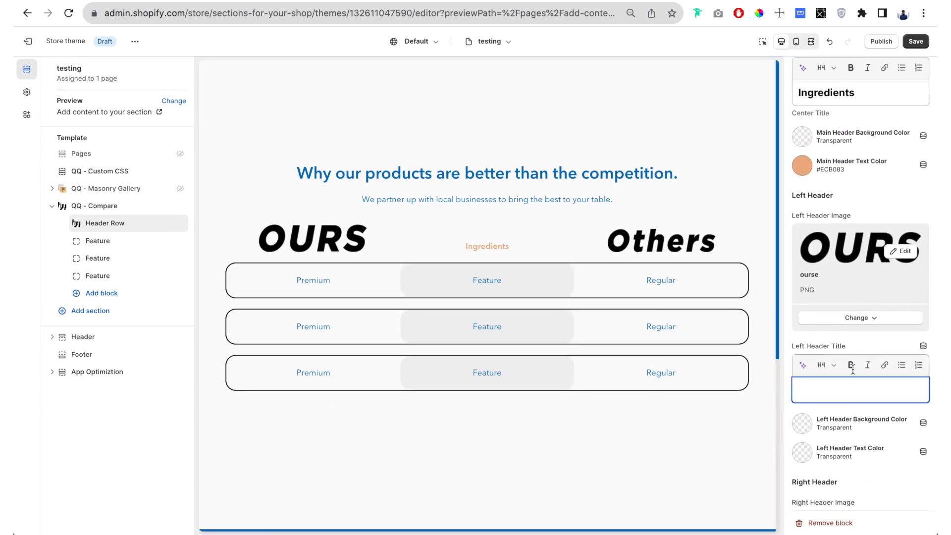
# - Set the header row's main image to the "ingredient" PNG from the store library
pyautogui.scroll(3, 824, 248)
pyautogui.scroll(3, 825, 250)
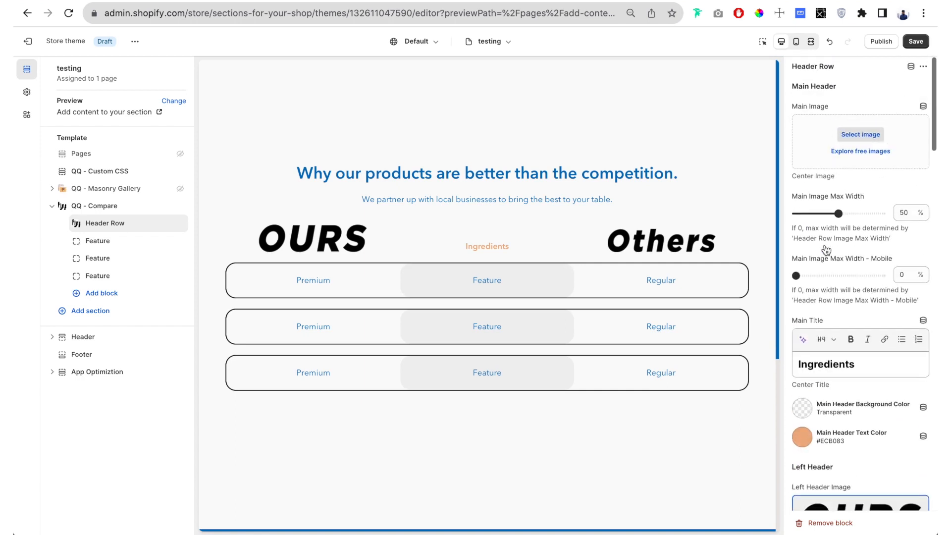
pyautogui.click(860, 133)
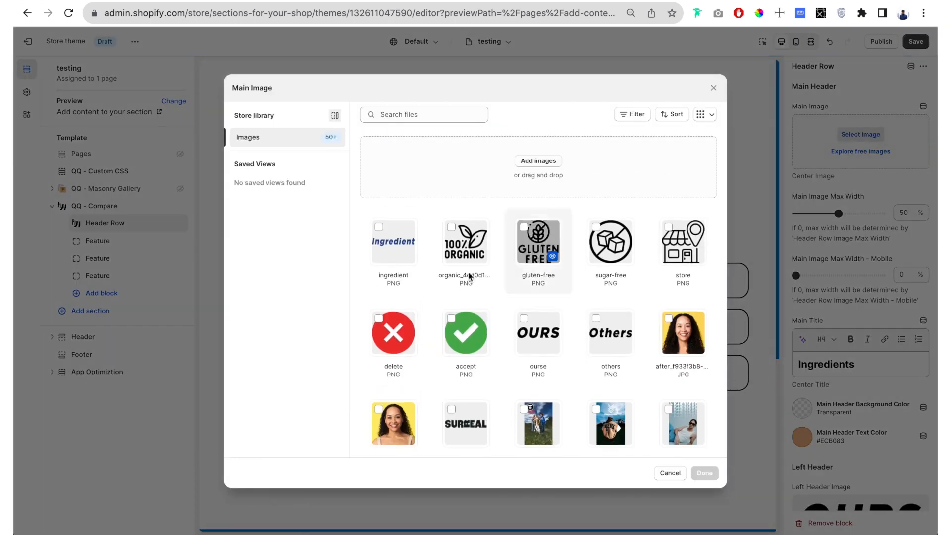
pyautogui.click(384, 243)
pyautogui.click(705, 473)
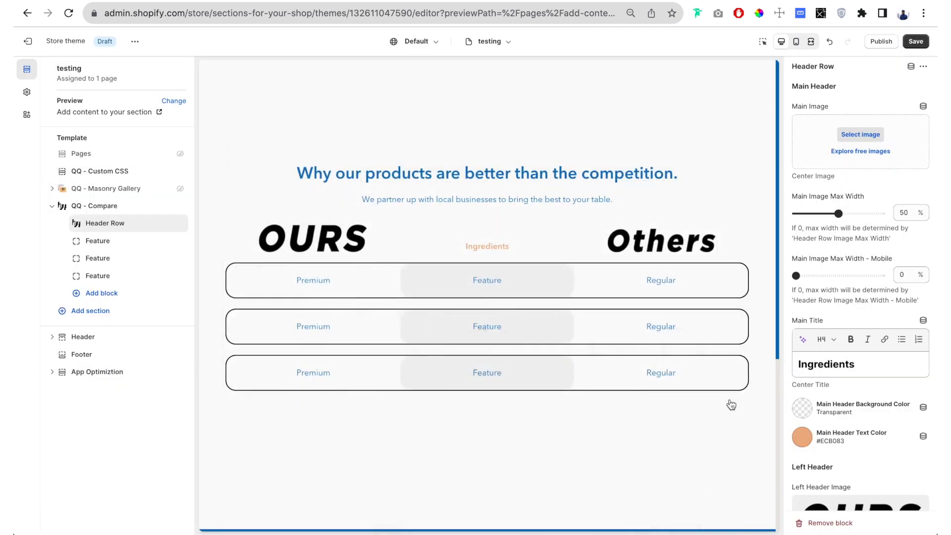
# - Delete the main title text "Ingredients" from the header row
pyautogui.scroll(-2, 849, 263)
pyautogui.doubleClick(875, 346)
pyautogui.press('BackSpace')
pyautogui.click(789, 291)
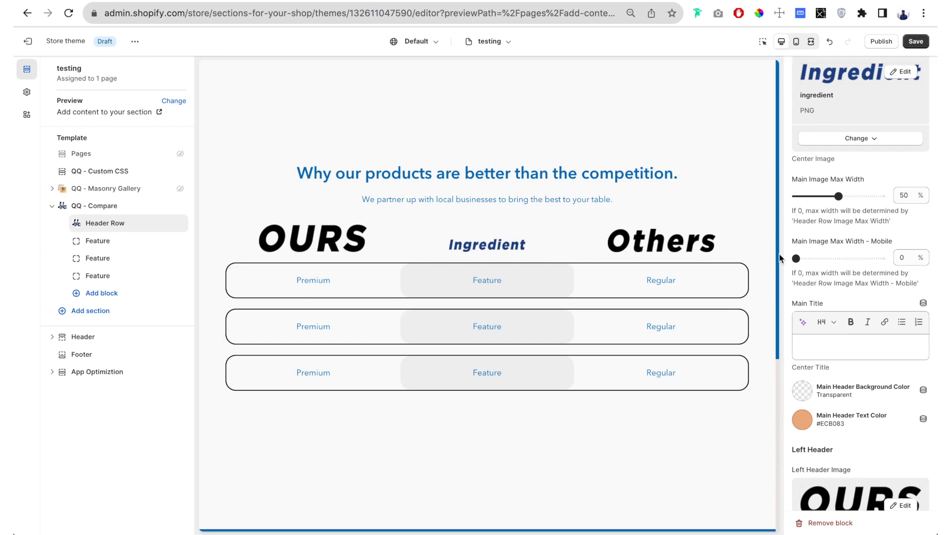
# - Try a larger max width for the header row's main image, ending with Main Image Max Width at 0%
pyautogui.moveTo(838, 196); pyautogui.dragTo(859, 197)
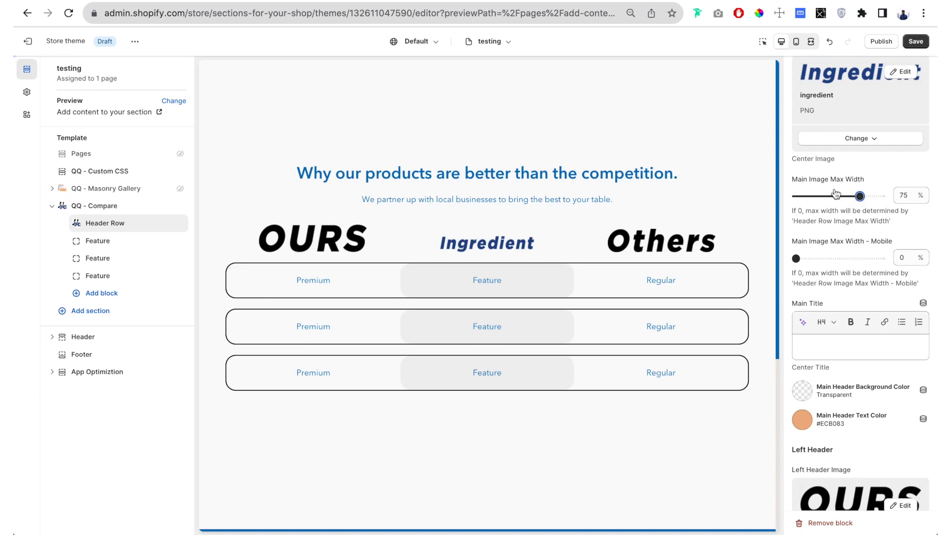
pyautogui.moveTo(855, 203); pyautogui.dragTo(770, 201)
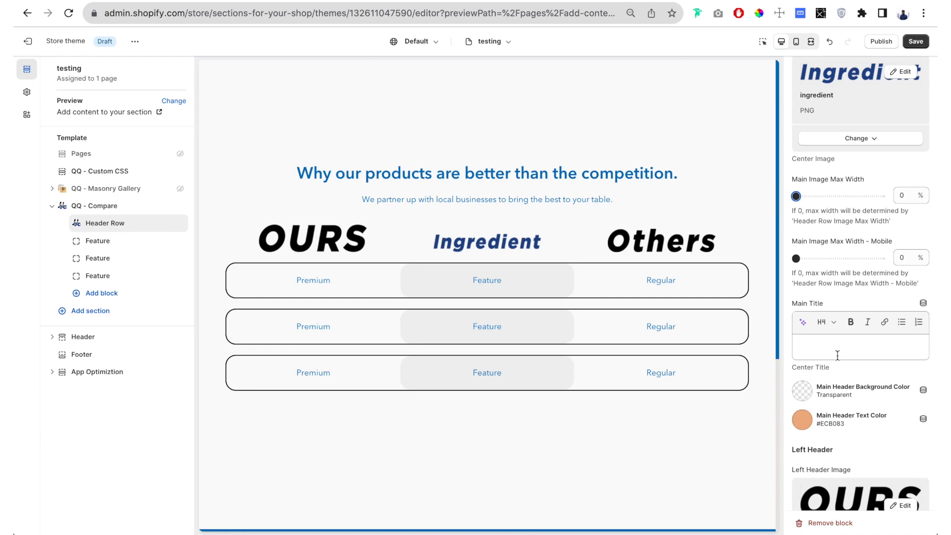
# - Set the Header Row Image Max Width to 57% in the header image styling
pyautogui.scroll(-15, 837, 355)
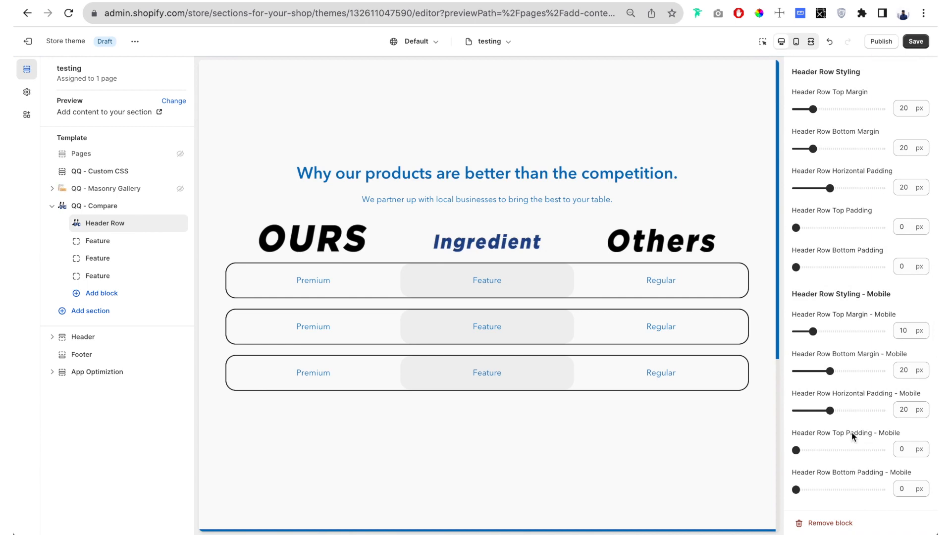
pyautogui.scroll(1, 852, 436)
pyautogui.scroll(-1, 847, 256)
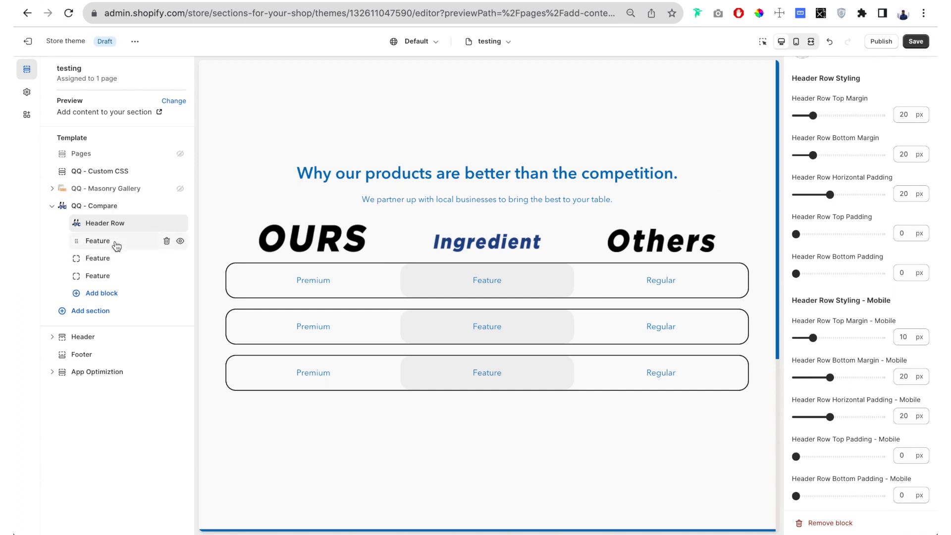
pyautogui.scroll(1, 807, 179)
pyautogui.scroll(-1, 807, 179)
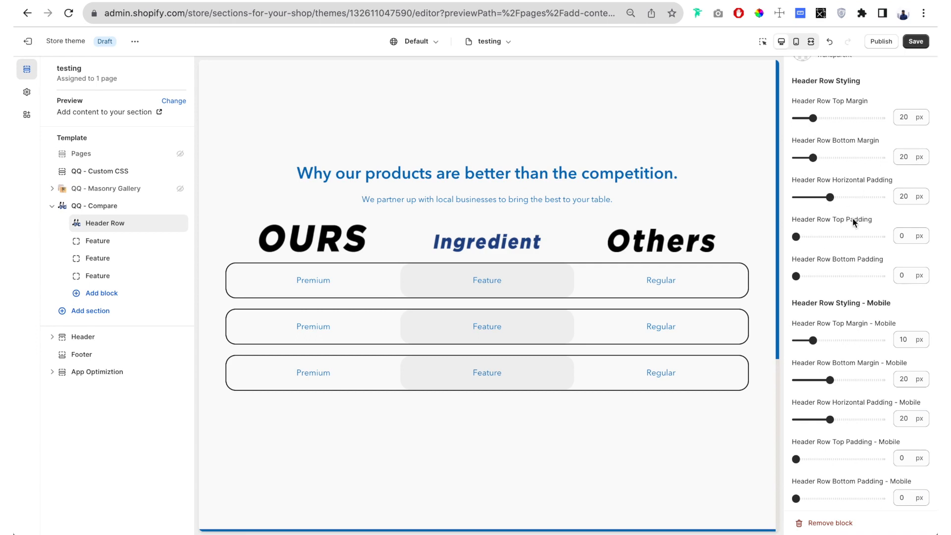
pyautogui.scroll(-1, 851, 222)
pyautogui.scroll(-6, 852, 222)
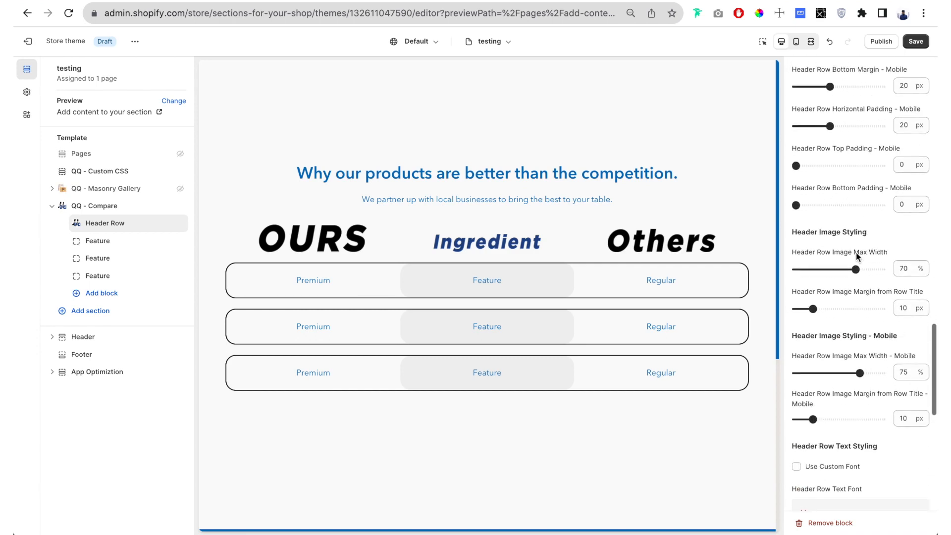
pyautogui.moveTo(855, 268)
pyautogui.mouseDown()
pyautogui.moveTo(810, 270)
pyautogui.moveTo(846, 270)
pyautogui.mouseUp()
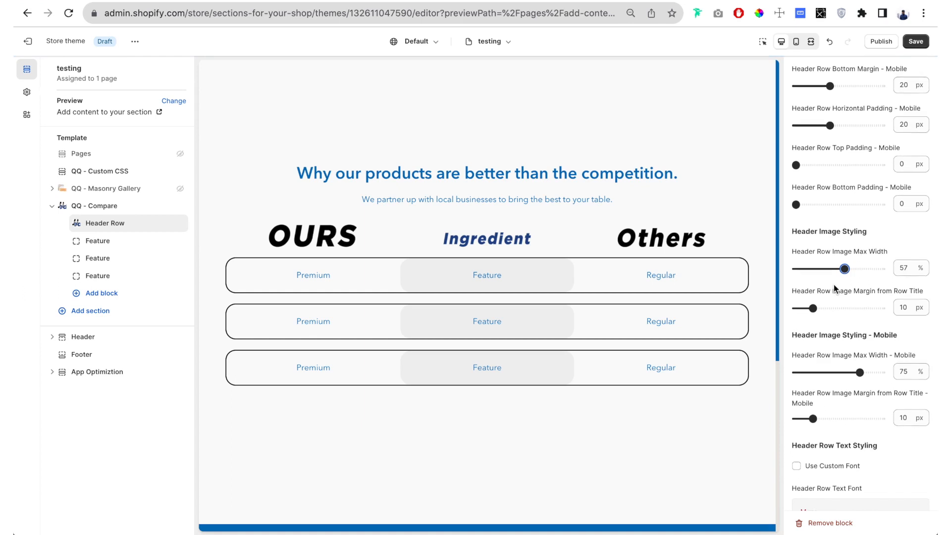
# - Review the header row's image margin, mobile image and text styling settings
pyautogui.scroll(-1, 852, 307)
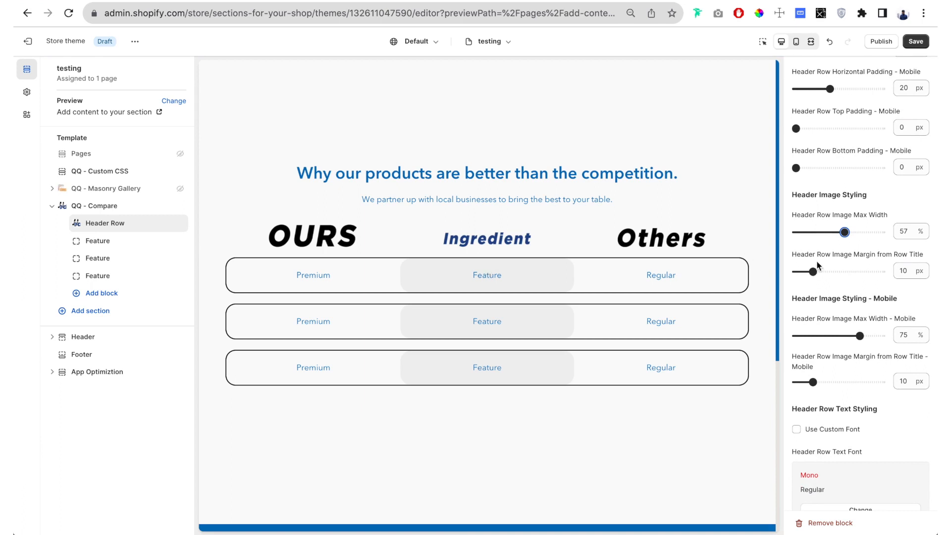
pyautogui.moveTo(849, 254); pyautogui.dragTo(816, 261)
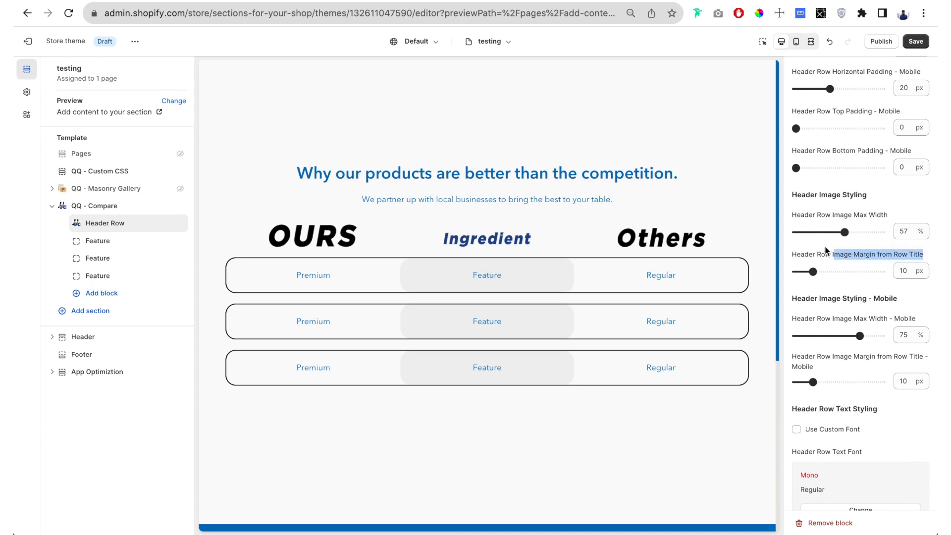
pyautogui.click(829, 254)
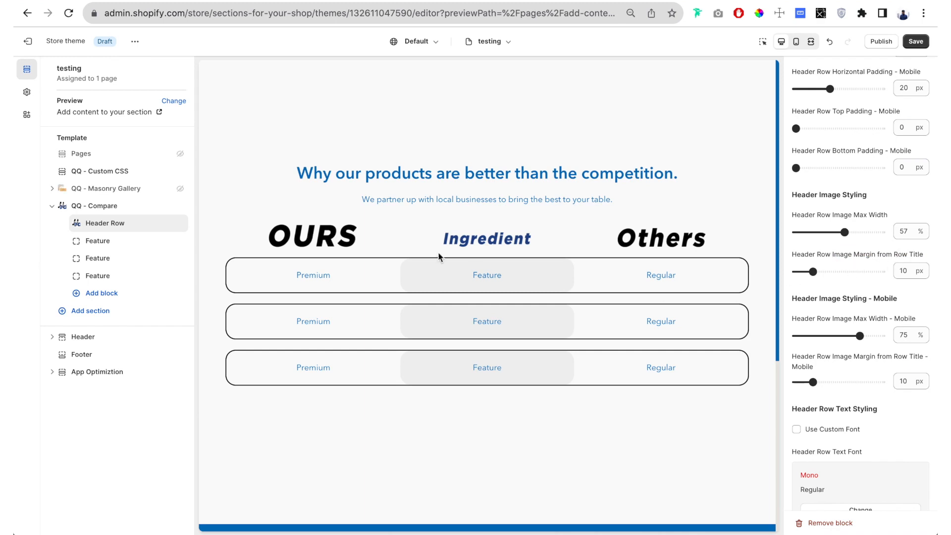
pyautogui.scroll(-1, 842, 270)
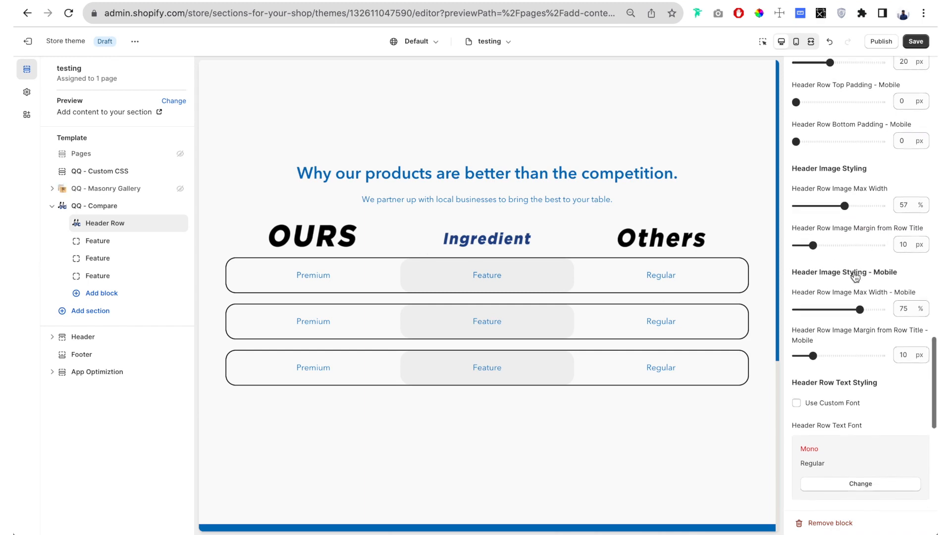
pyautogui.scroll(-5, 854, 254)
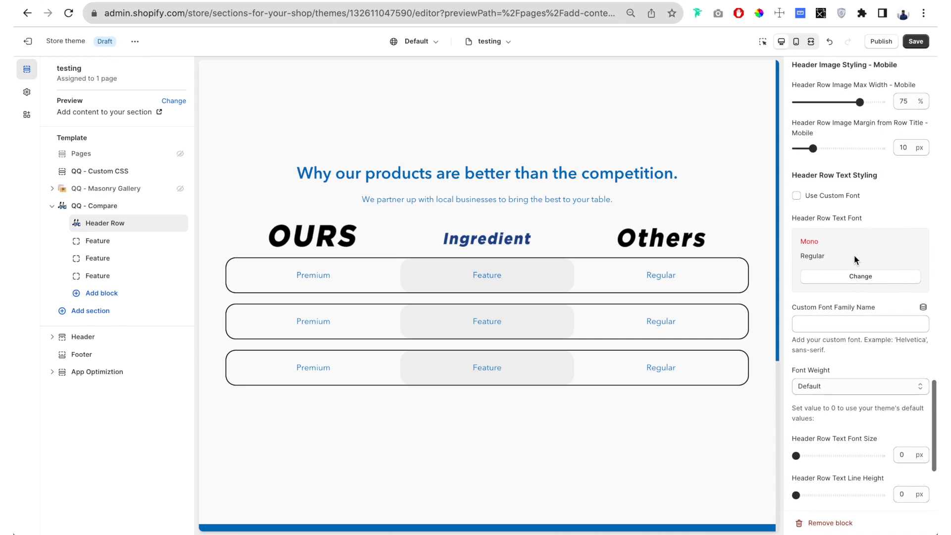
pyautogui.scroll(-1, 854, 254)
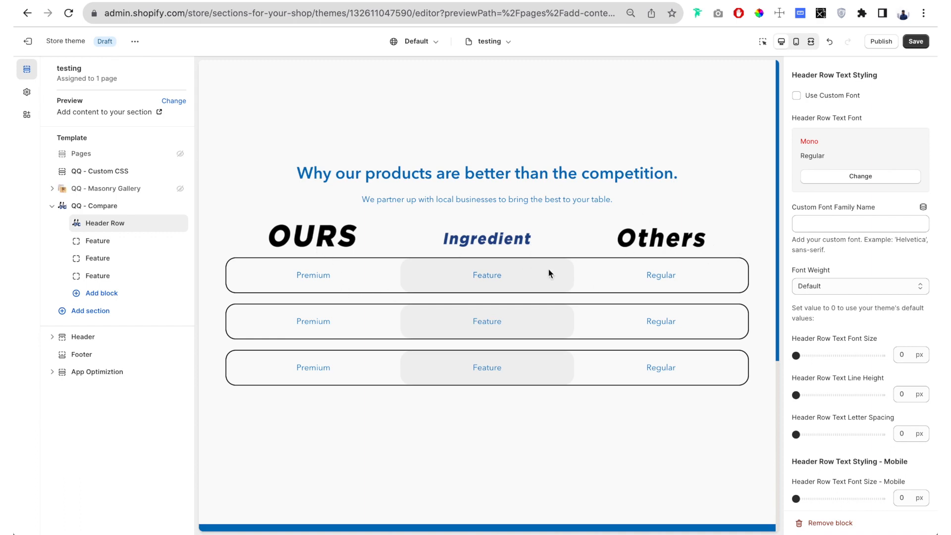
pyautogui.scroll(-2, 877, 296)
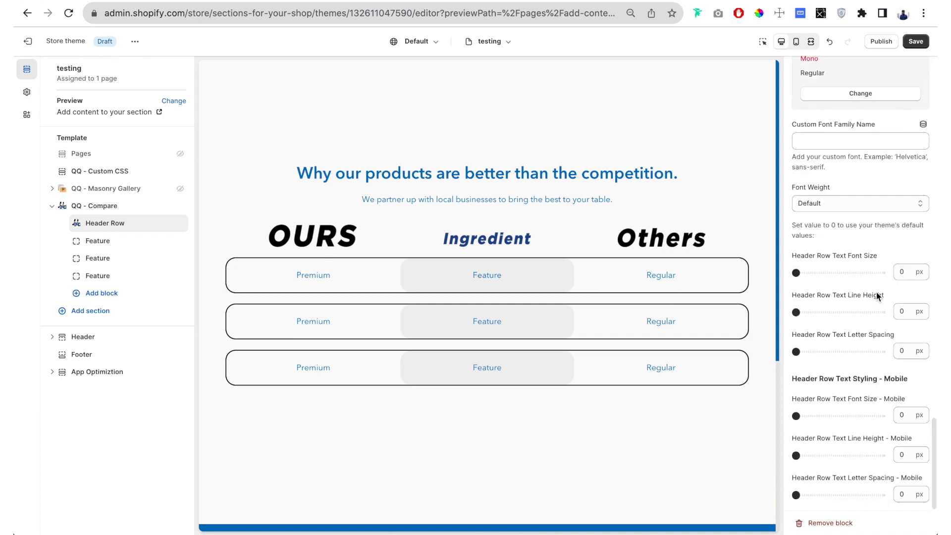
pyautogui.scroll(8, 876, 296)
pyautogui.scroll(10, 876, 296)
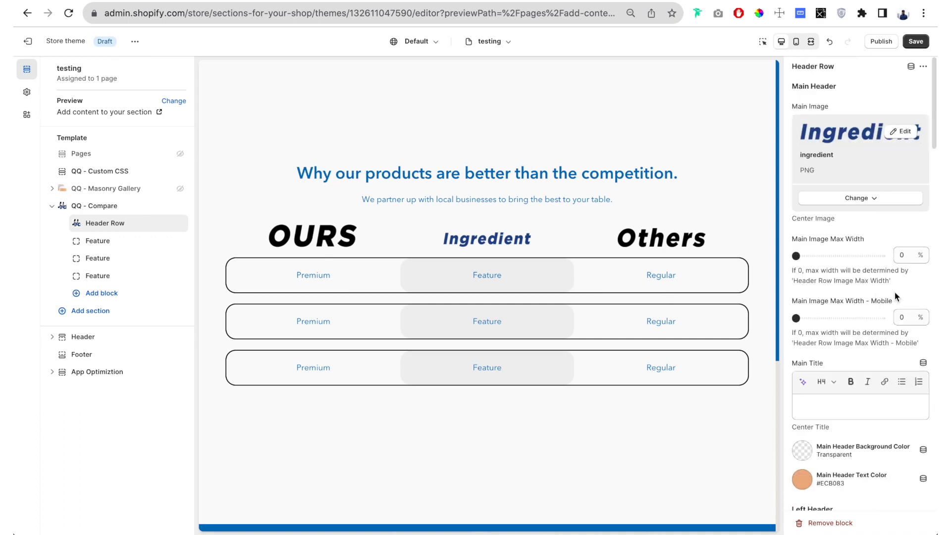
# - Change the first feature row's title to "Organic"
pyautogui.click(100, 241)
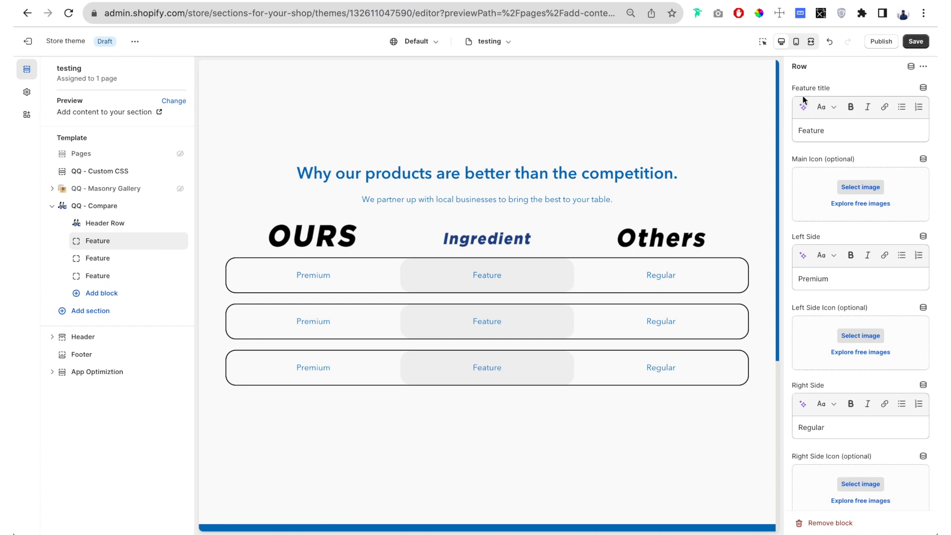
pyautogui.moveTo(833, 132); pyautogui.dragTo(787, 132)
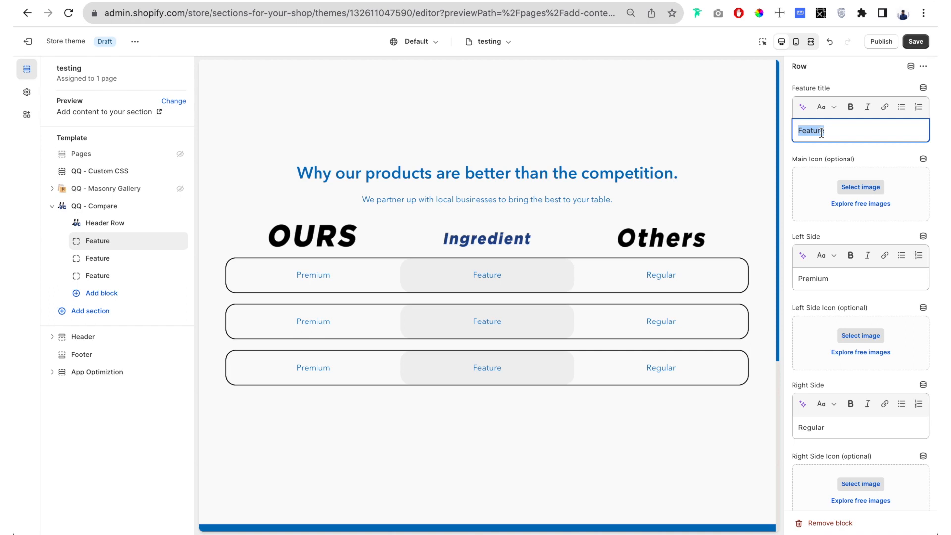
pyautogui.write('Organic')
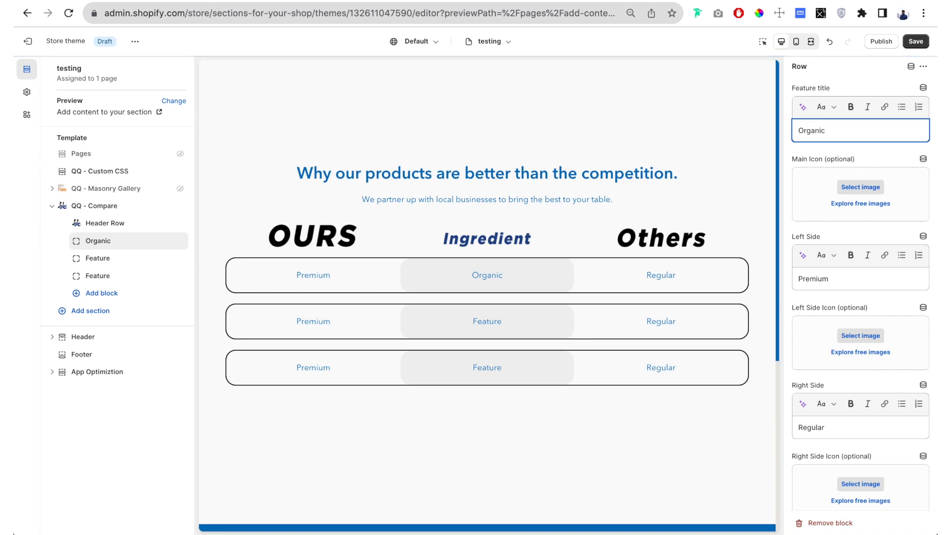
# - Set the Organic row's left side text to "Yes" and its right side text to "No"
pyautogui.scroll(-1, 826, 206)
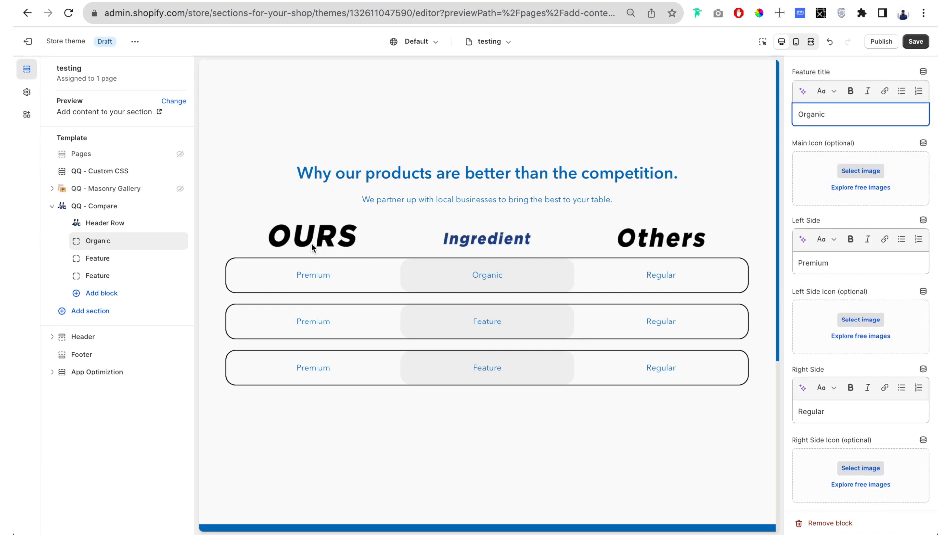
pyautogui.moveTo(842, 266); pyautogui.dragTo(780, 265)
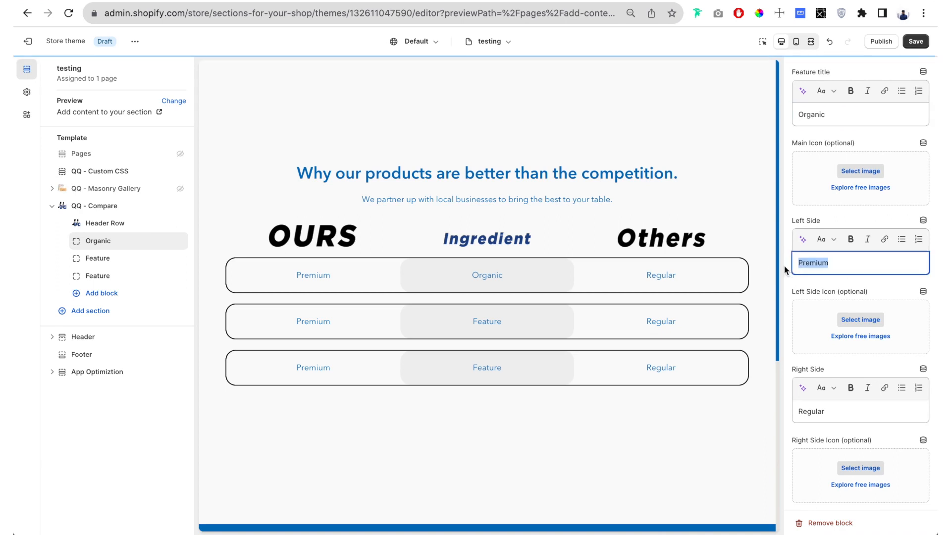
pyautogui.write('Yes')
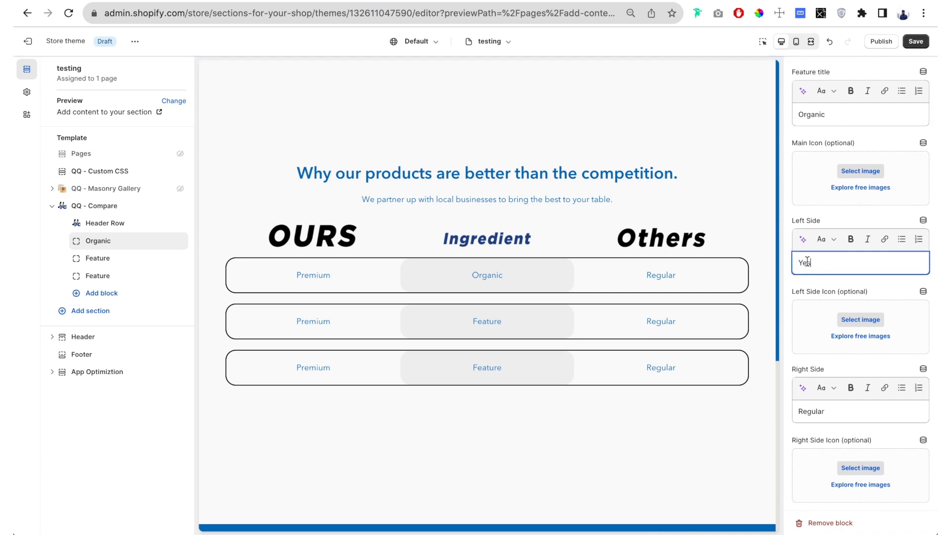
pyautogui.click(831, 415)
pyautogui.moveTo(832, 415); pyautogui.dragTo(793, 413)
pyautogui.write('No')
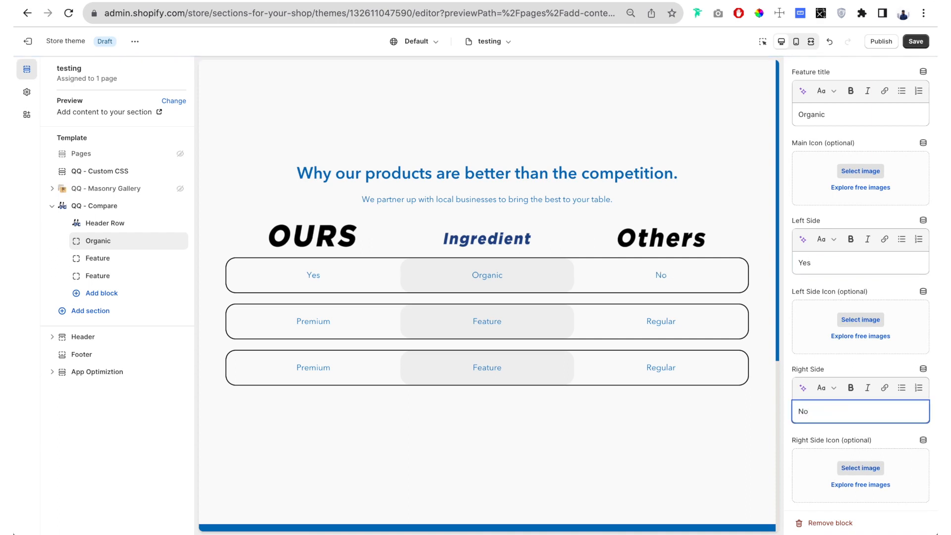
# - Change the second feature row's title to "Gluten Free"
pyautogui.click(97, 261)
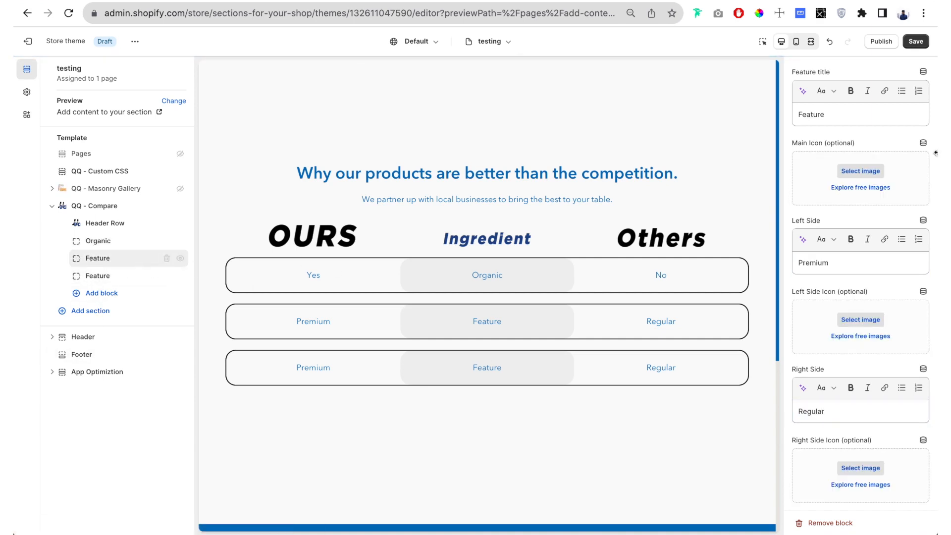
pyautogui.doubleClick(831, 115)
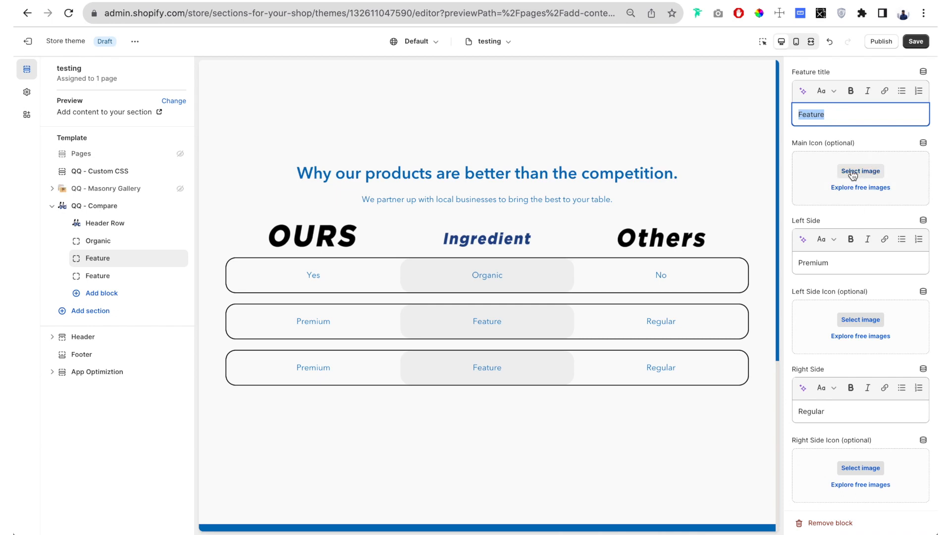
pyautogui.write('Gluten Free')
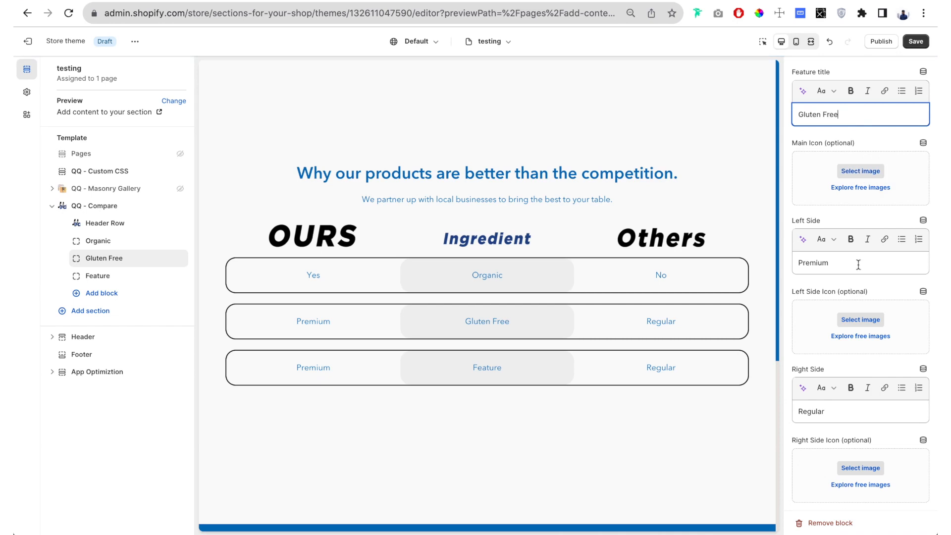
# - Set the Gluten Free row's left side text to "Yes" and its right side text to "No"
pyautogui.click(842, 267)
pyautogui.doubleClick(840, 262)
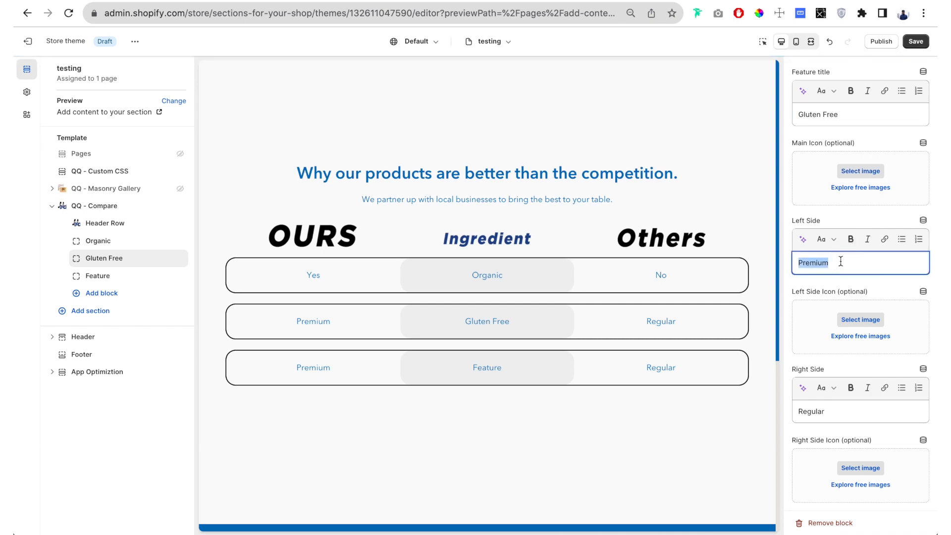
pyautogui.write('N')
pyautogui.write('Yes')
pyautogui.doubleClick(833, 404)
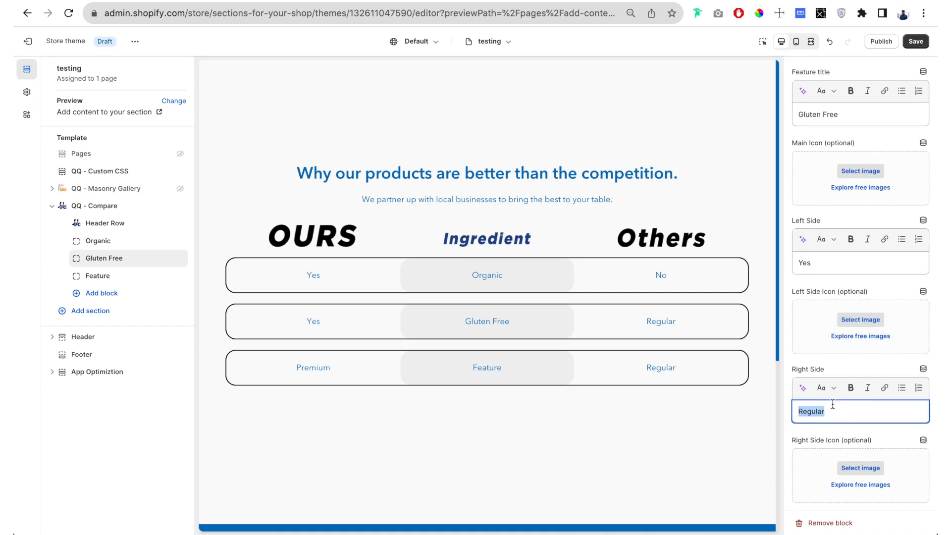
pyautogui.write('No')
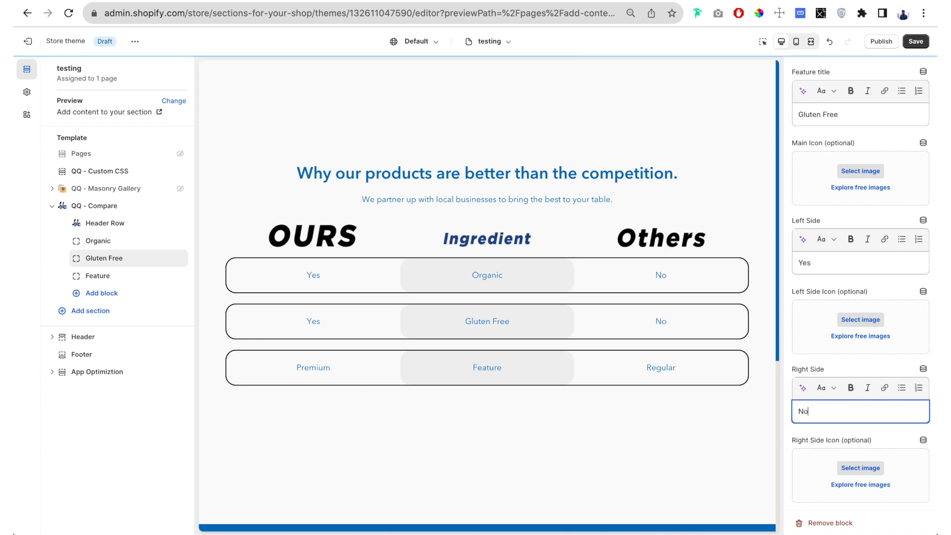
pyautogui.scroll(1, 865, 347)
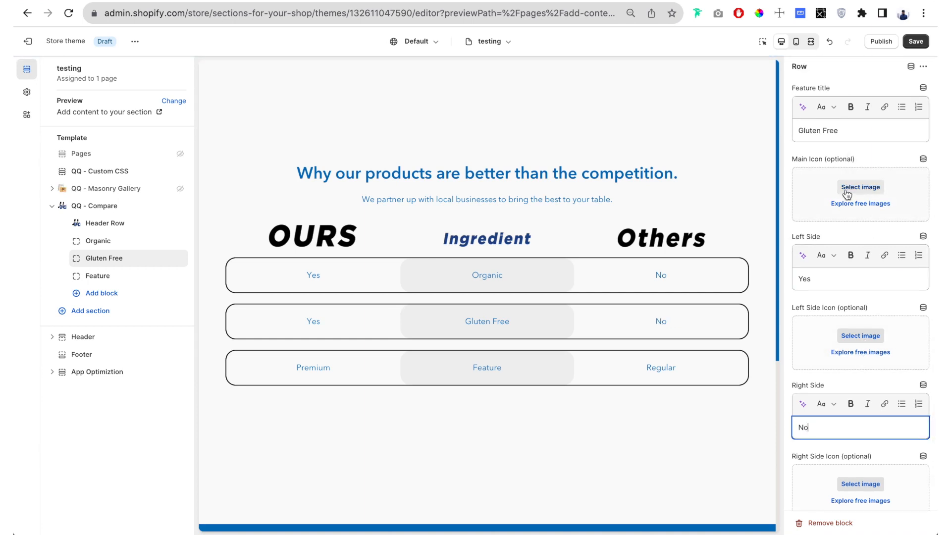
pyautogui.scroll(-1, 845, 218)
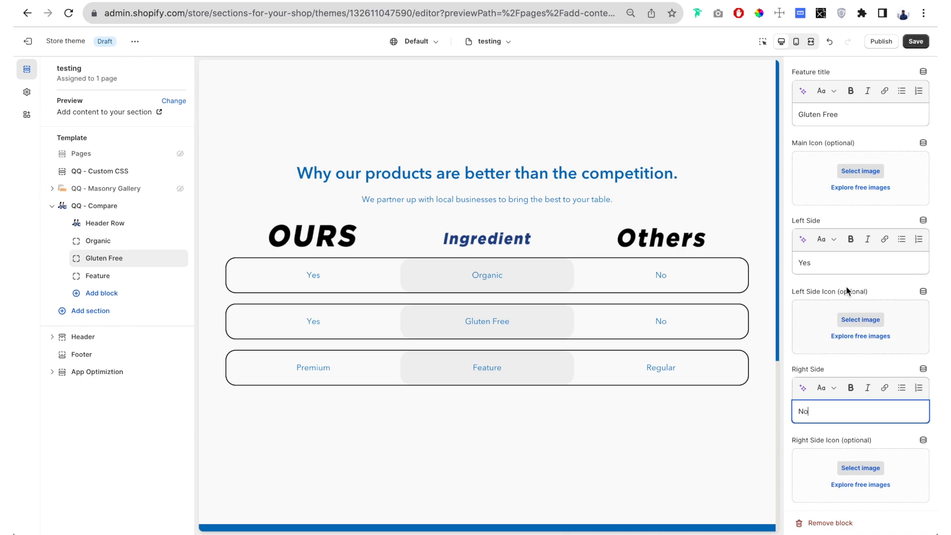
pyautogui.scroll(1, 853, 171)
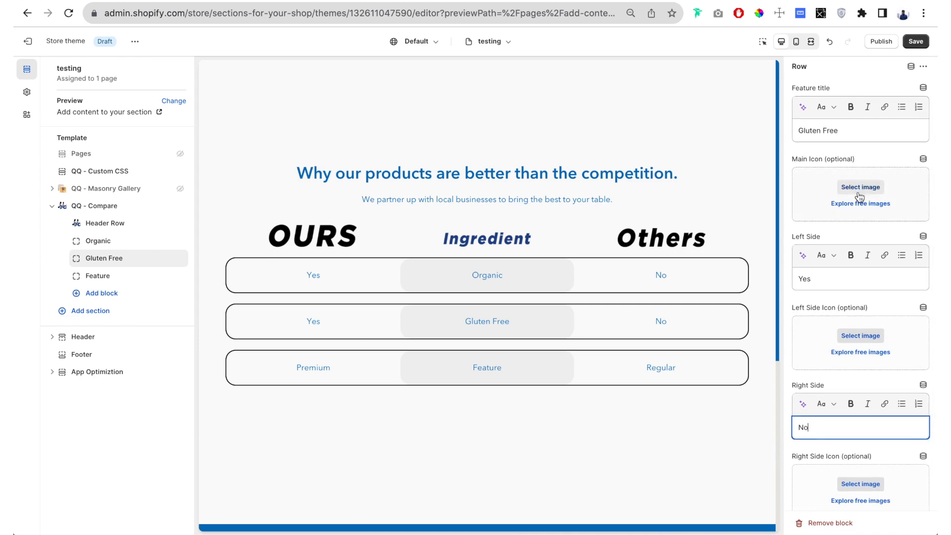
pyautogui.scroll(-1, 864, 341)
pyautogui.scroll(1, 864, 345)
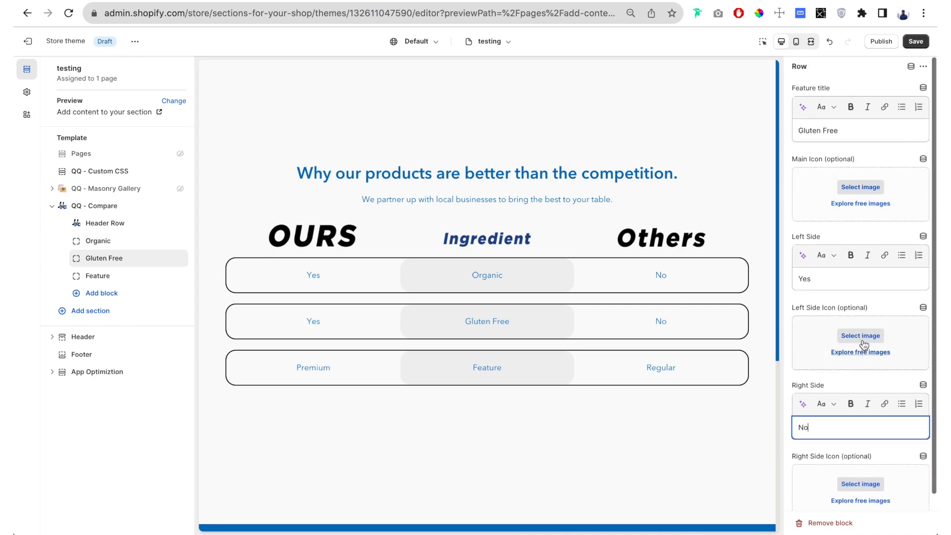
pyautogui.moveTo(472, 320); pyautogui.dragTo(497, 322)
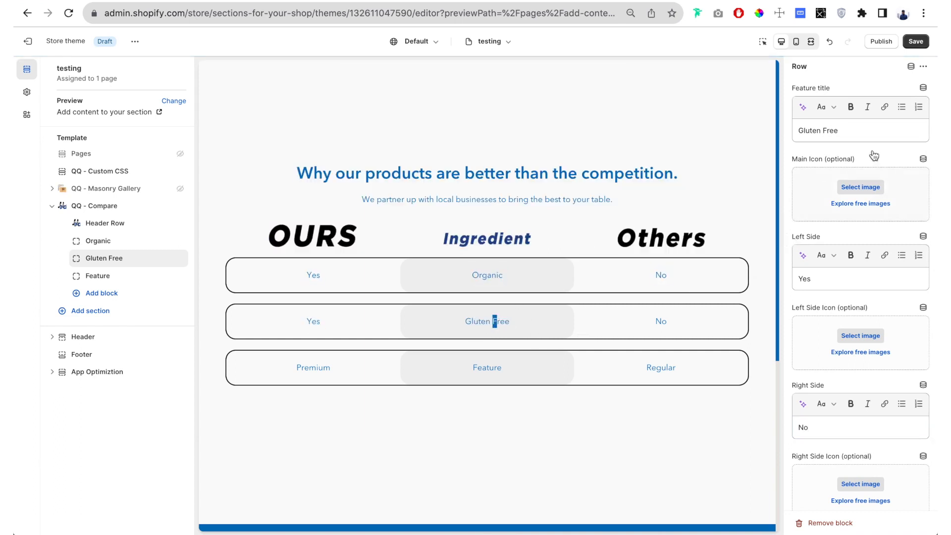
# - Set the Gluten Free row's main icon to the gluten-free image from the store library
pyautogui.click(870, 192)
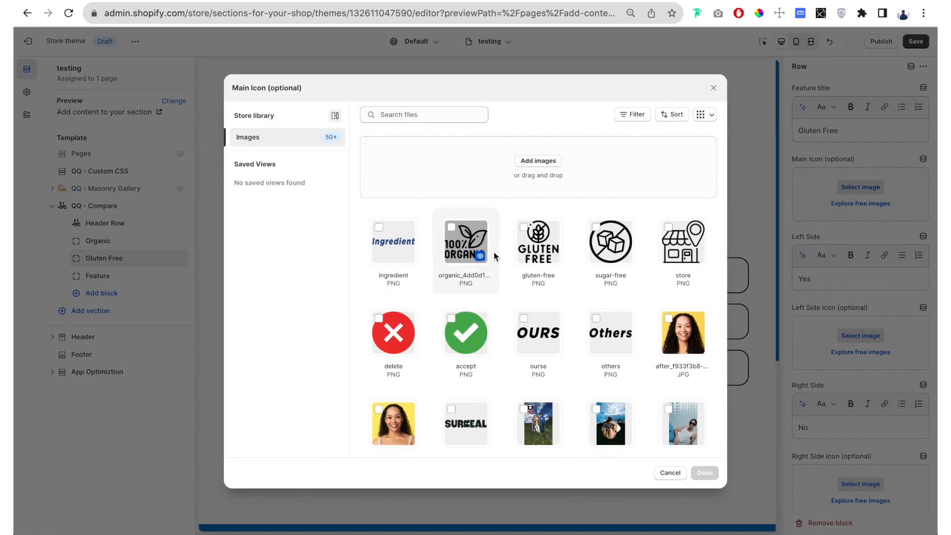
pyautogui.click(547, 244)
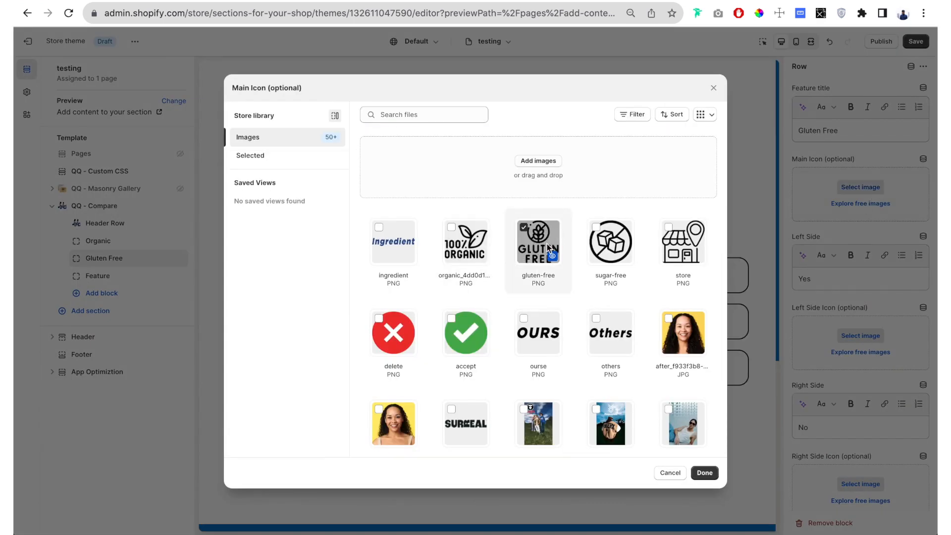
pyautogui.click(701, 472)
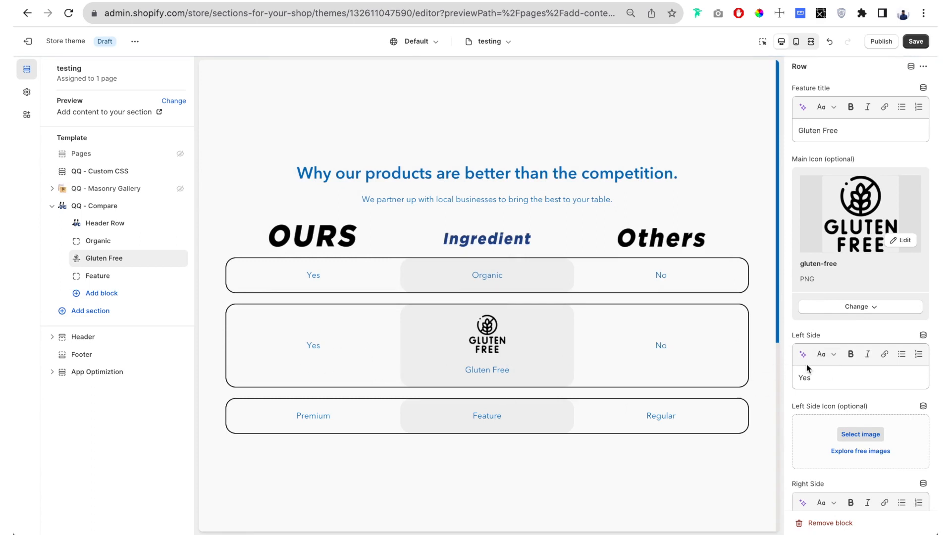
# - Set the Gluten Free row's left side icon to the accept image and its right side icon to the delete image
pyautogui.scroll(-2, 802, 362)
pyautogui.click(852, 319)
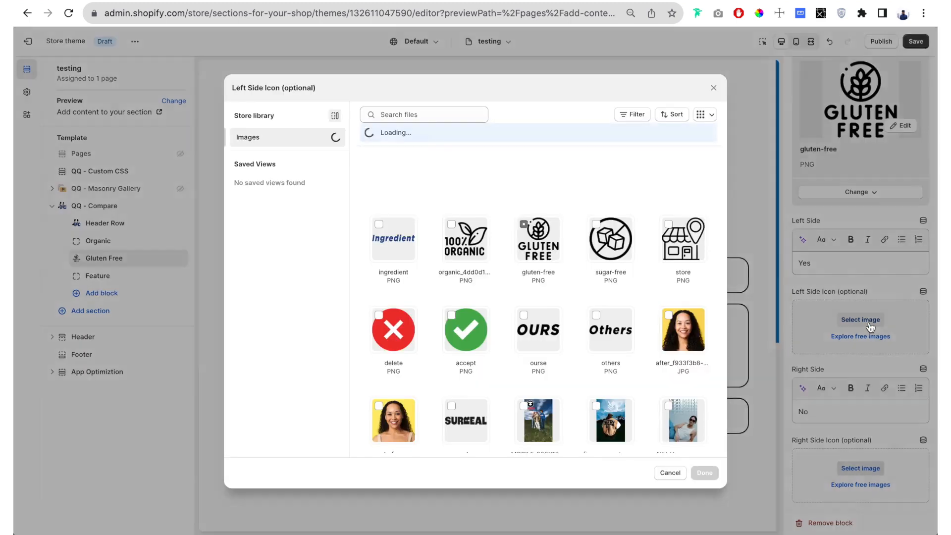
pyautogui.click(483, 324)
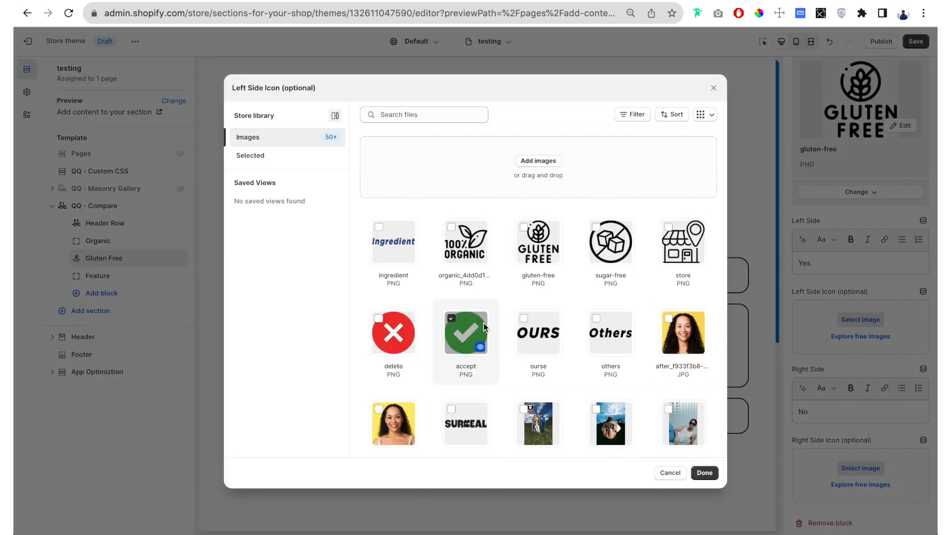
pyautogui.click(703, 473)
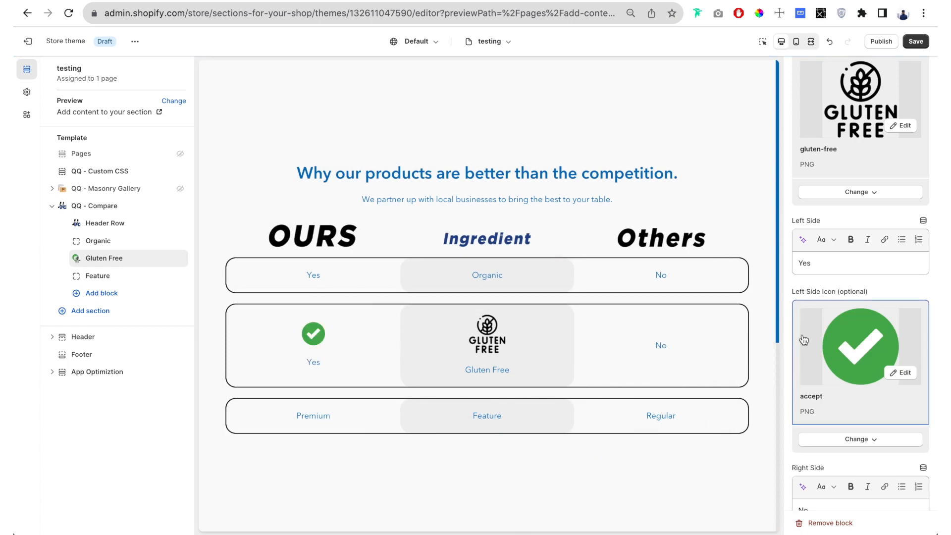
pyautogui.scroll(-2, 871, 311)
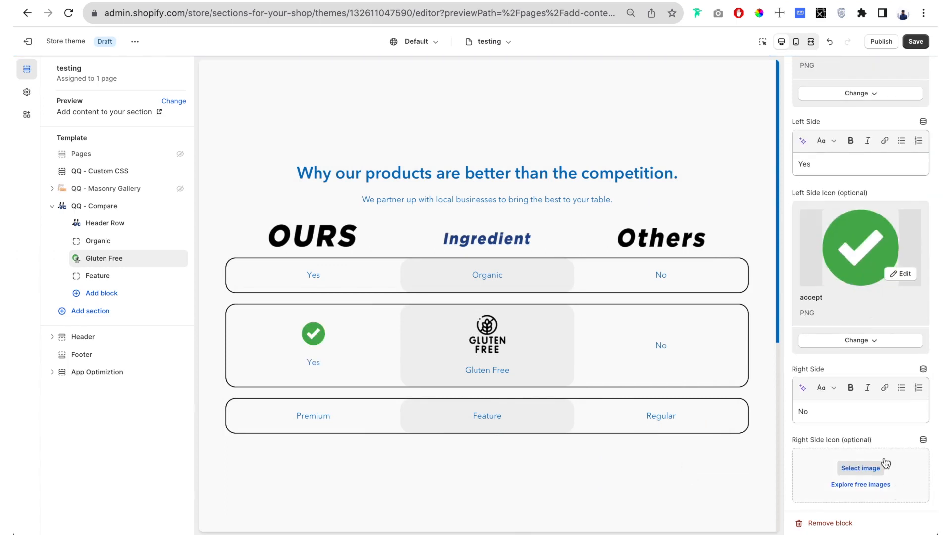
pyautogui.click(860, 468)
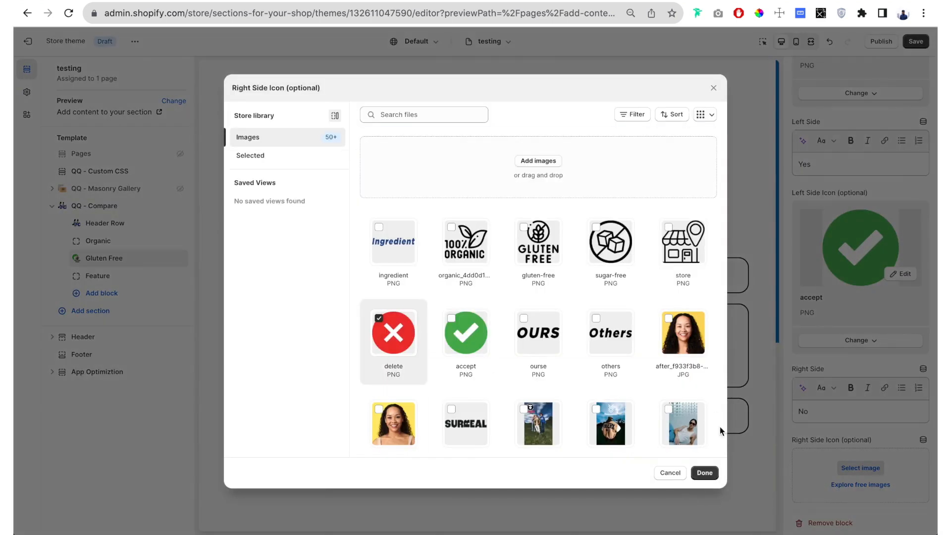
pyautogui.click(704, 472)
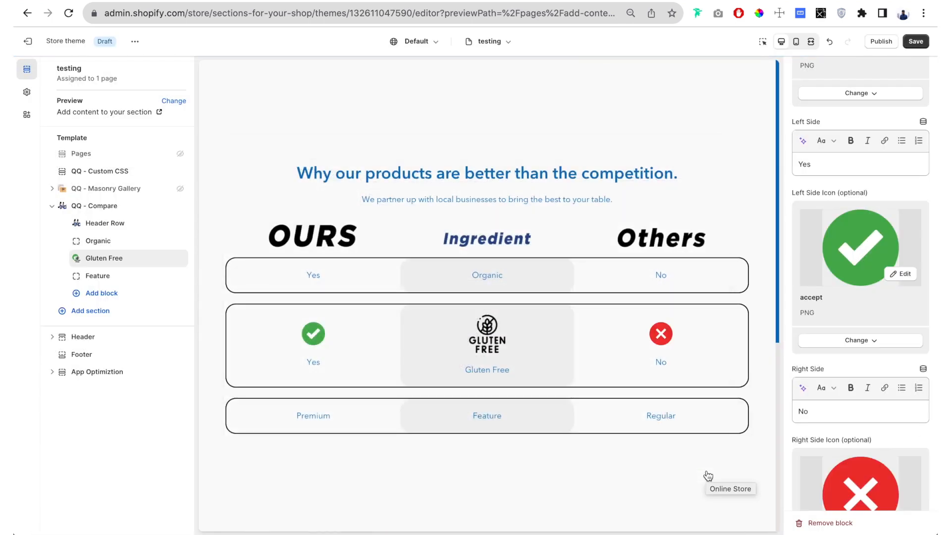
pyautogui.scroll(-2, 789, 385)
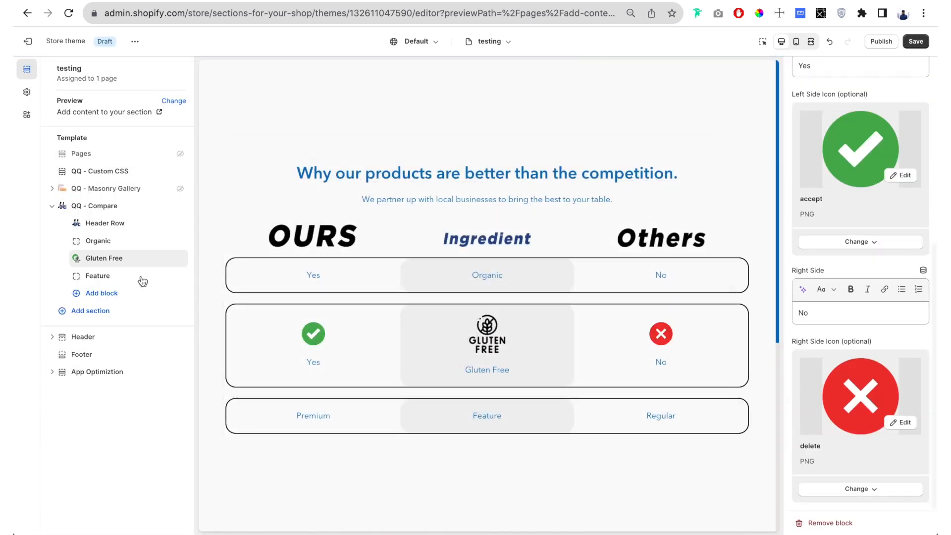
# - Give the third feature row the sugar-free image as its main icon and clear its feature title
pyautogui.click(110, 276)
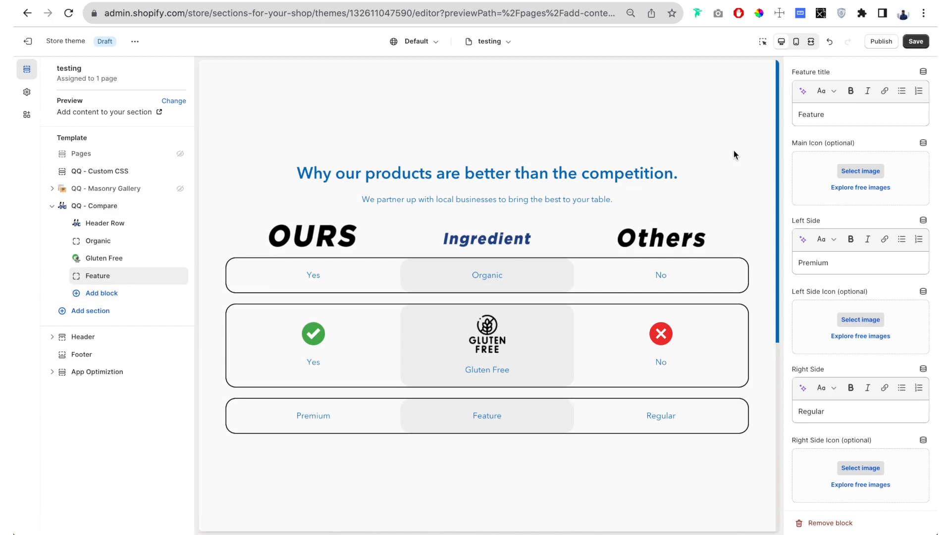
pyautogui.click(838, 115)
pyautogui.hotkey('ctrl', 'a')
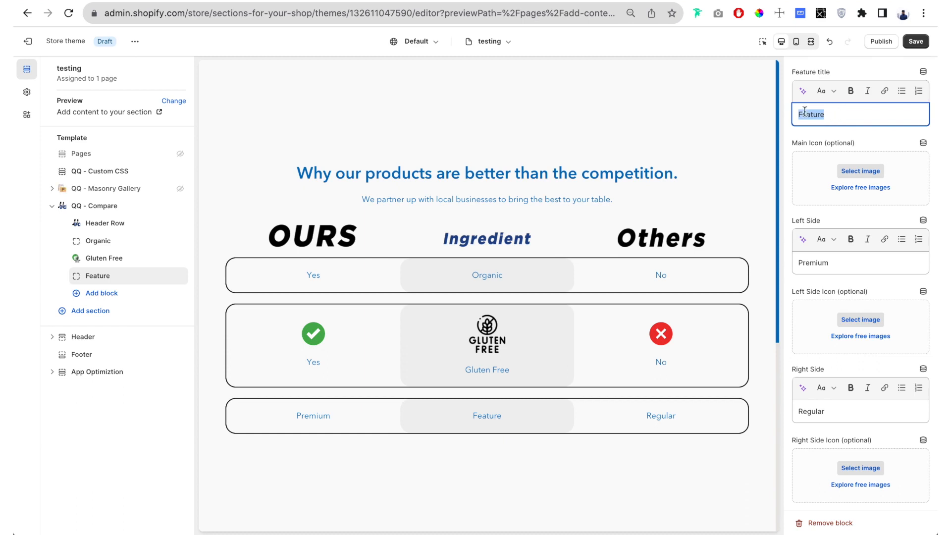
pyautogui.click(860, 172)
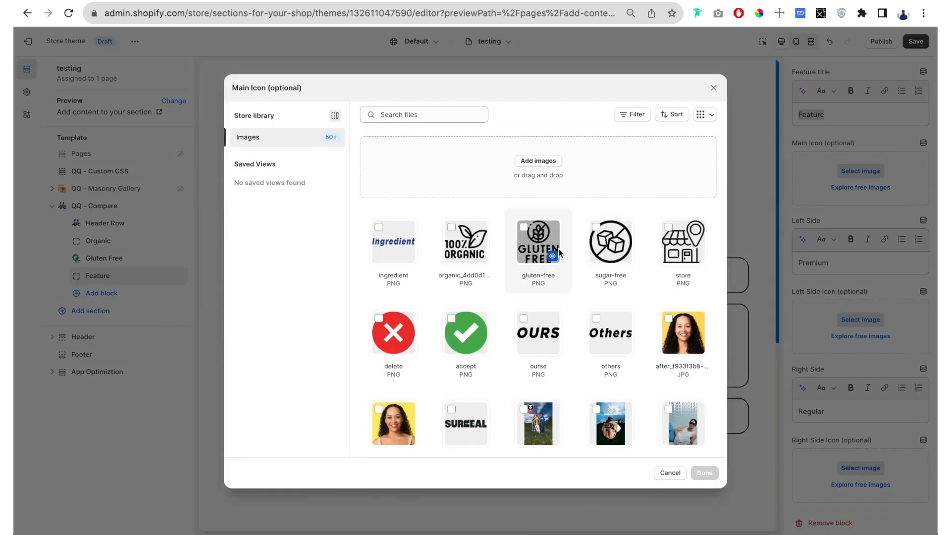
pyautogui.click(610, 242)
pyautogui.click(704, 472)
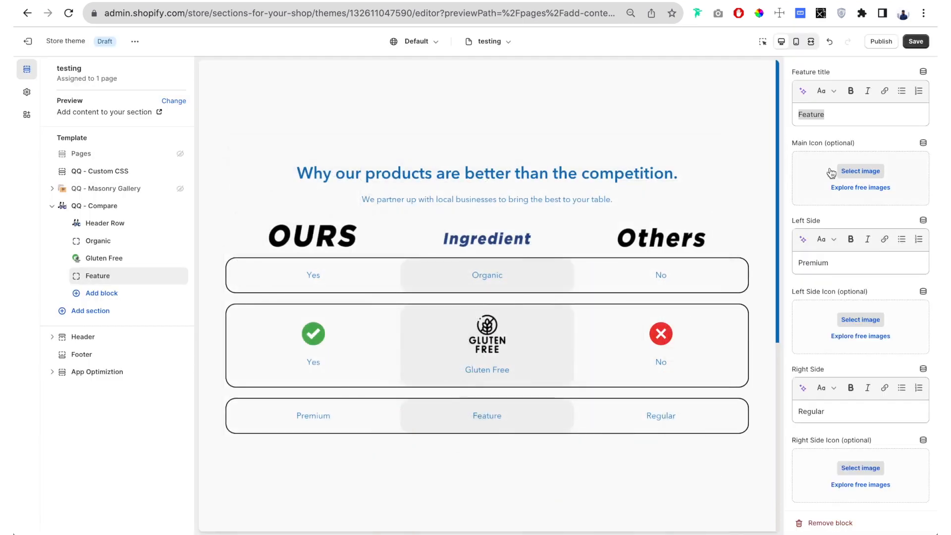
pyautogui.doubleClick(825, 117)
pyautogui.press('BackSpace')
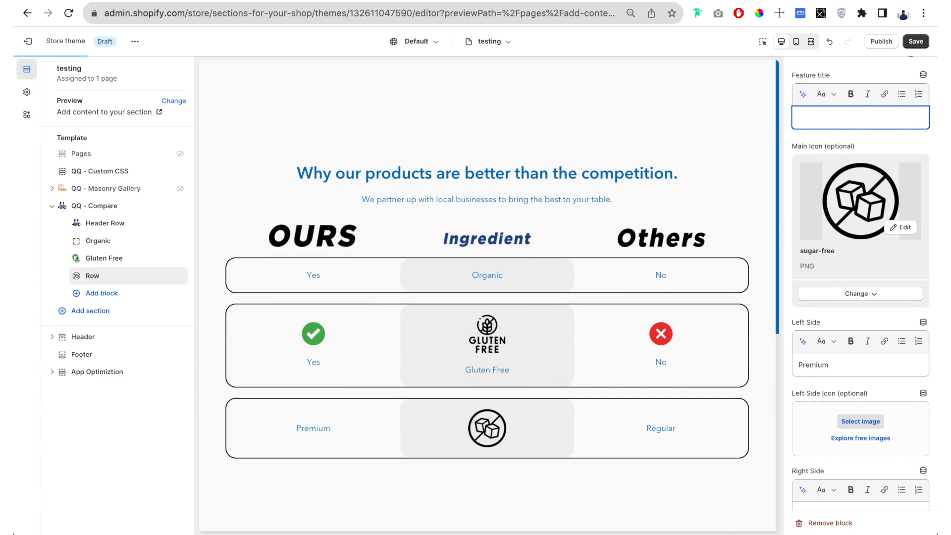
# - Set the left side icon of the sugar-free row to the accept image
pyautogui.scroll(-2, 842, 248)
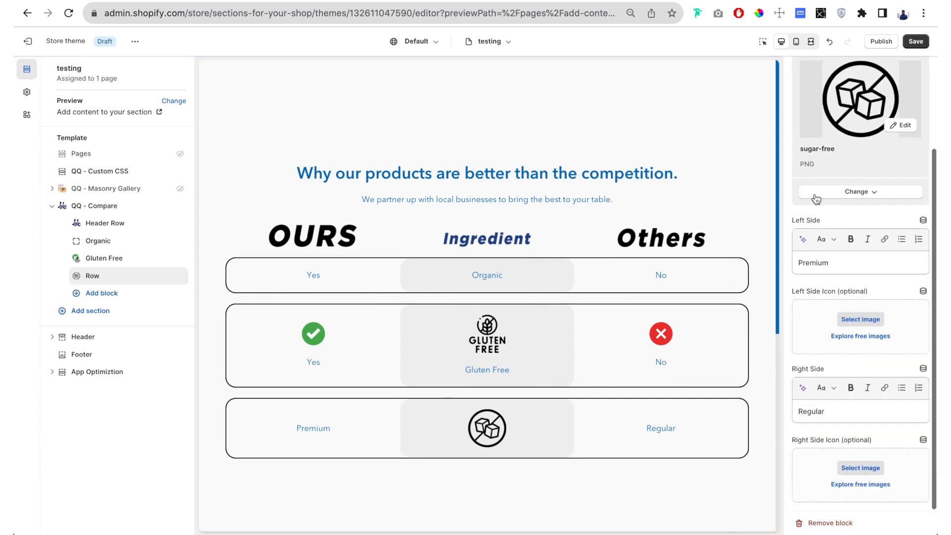
pyautogui.click(860, 319)
pyautogui.click(469, 321)
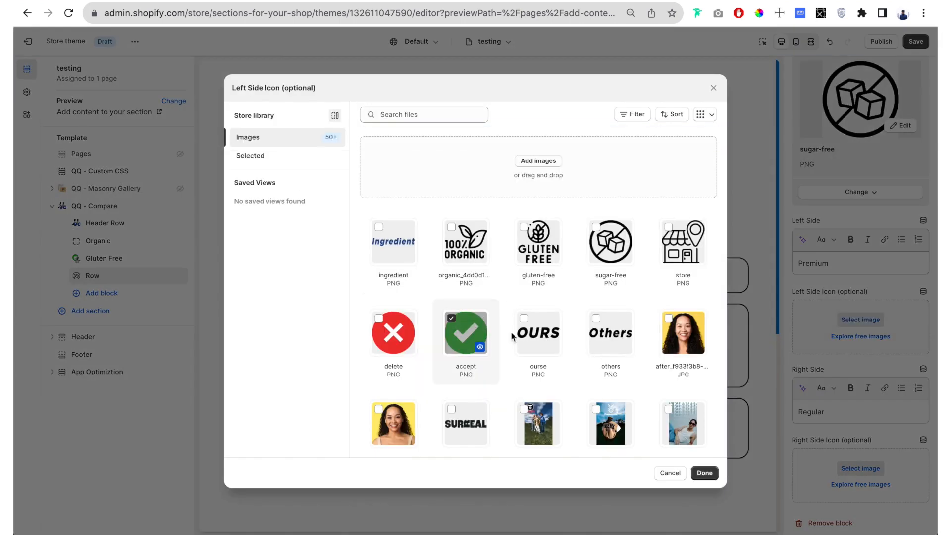
pyautogui.click(704, 473)
# - Clear the sugar-free row's right side text and set its right side icon to the delete image
pyautogui.scroll(-2, 891, 322)
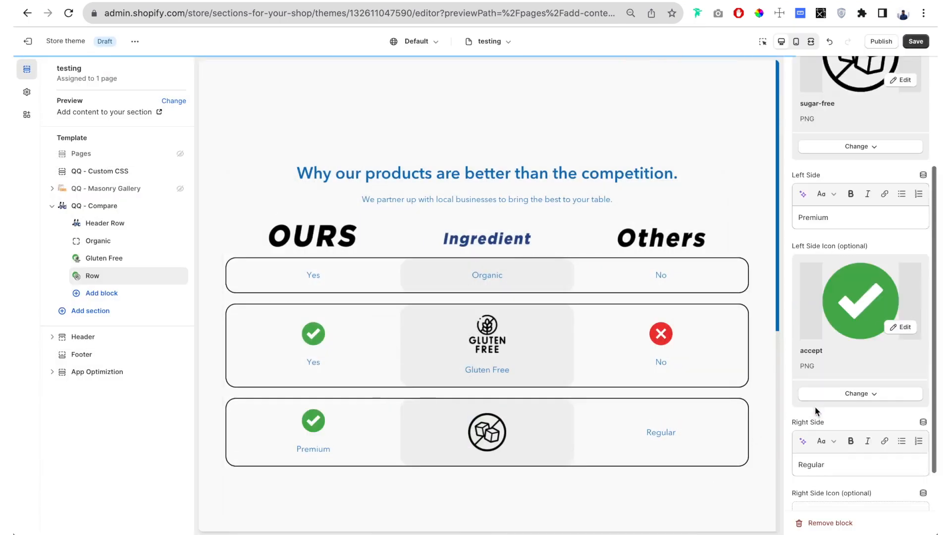
pyautogui.click(835, 410)
pyautogui.hotkey('ctrl', 'a')
pyautogui.press('BackSpace')
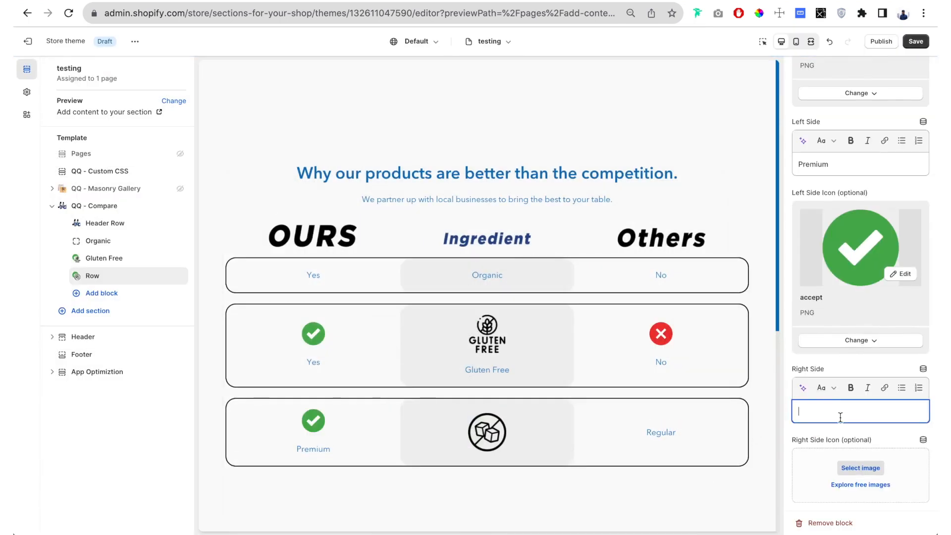
pyautogui.click(869, 468)
pyautogui.click(399, 342)
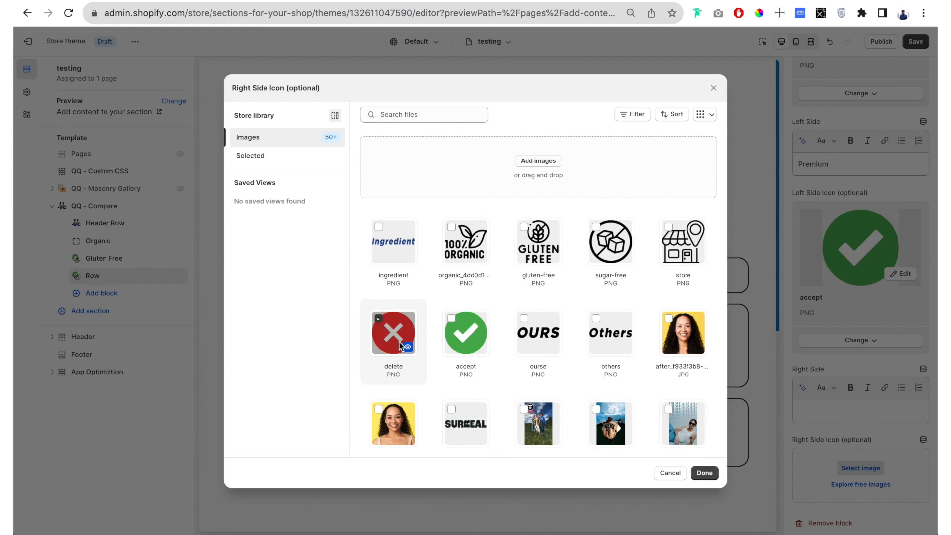
pyautogui.click(705, 473)
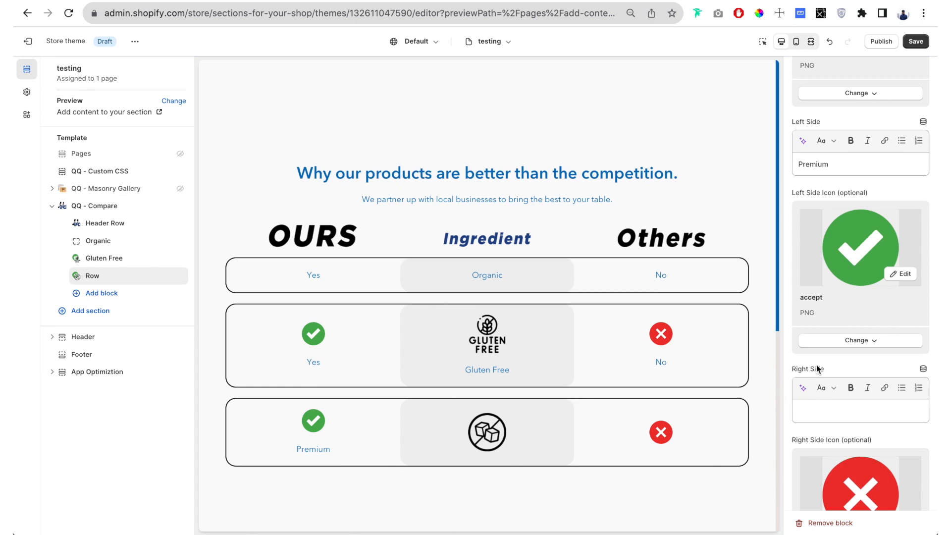
# - Clear the sugar-free row's left side text and save the theme changes
pyautogui.click(844, 170)
pyautogui.press('super+a')
pyautogui.press('BackSpace')
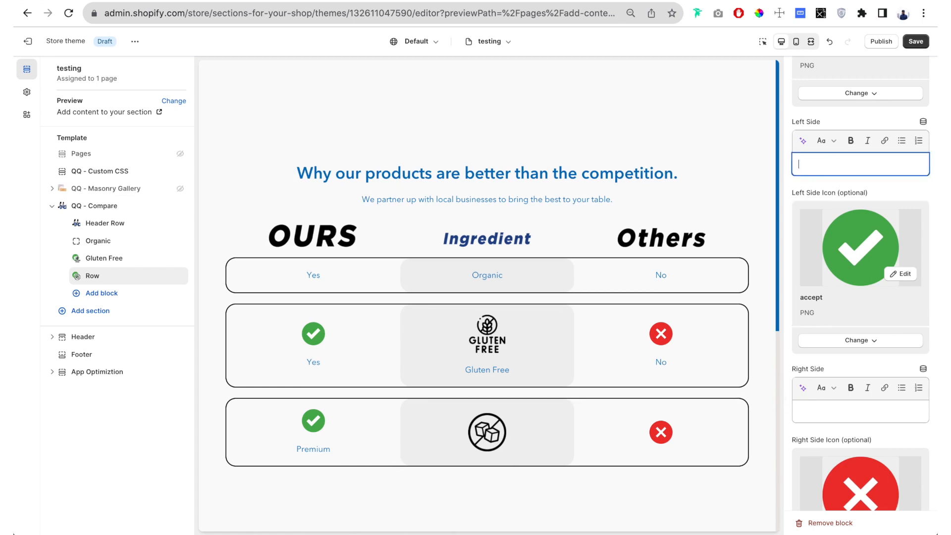
pyautogui.click(761, 345)
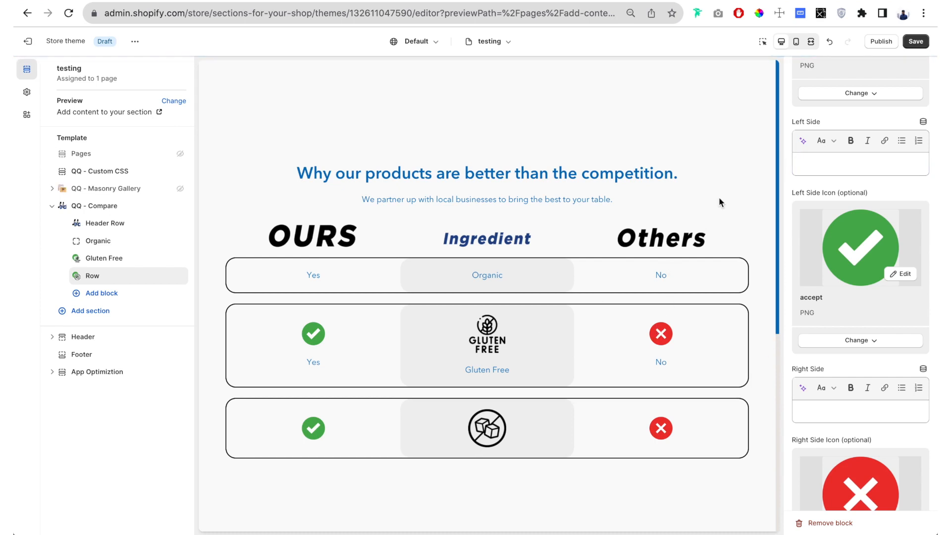
pyautogui.click(914, 43)
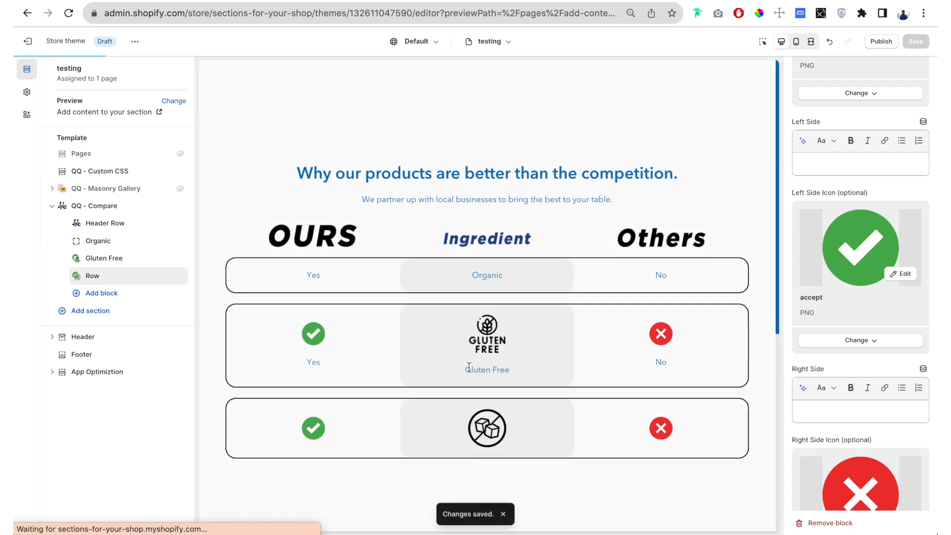
# - Set the table border width of the QQ - Compare section to 4 px
pyautogui.click(114, 211)
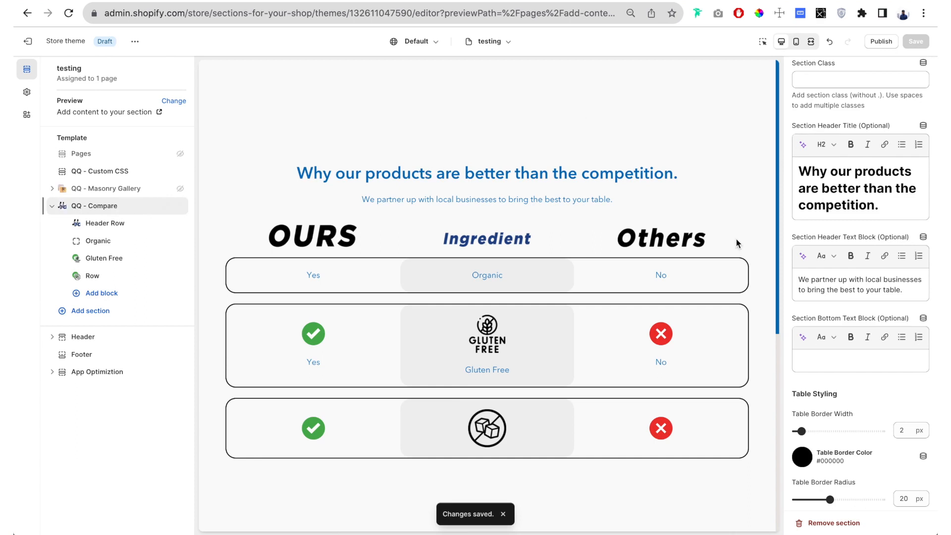
pyautogui.scroll(-6, 826, 206)
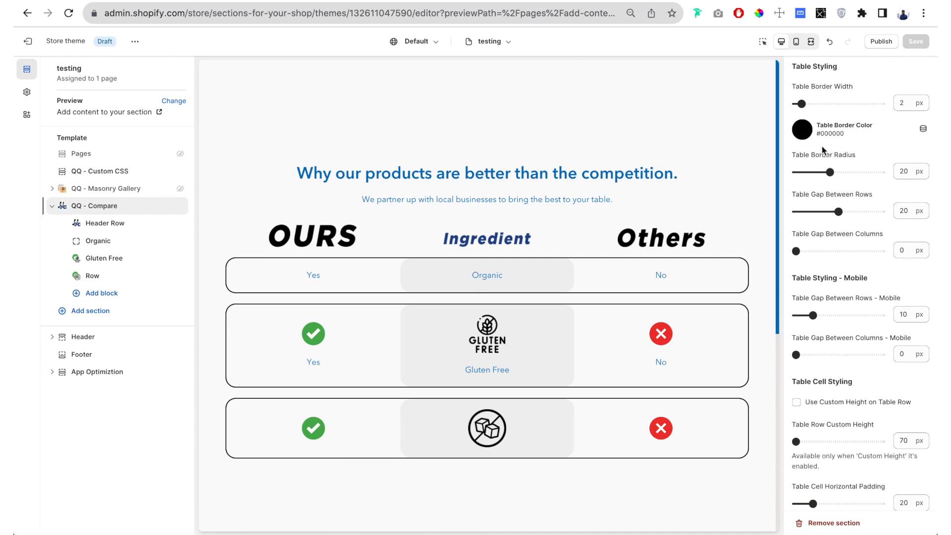
pyautogui.moveTo(801, 104); pyautogui.dragTo(807, 103)
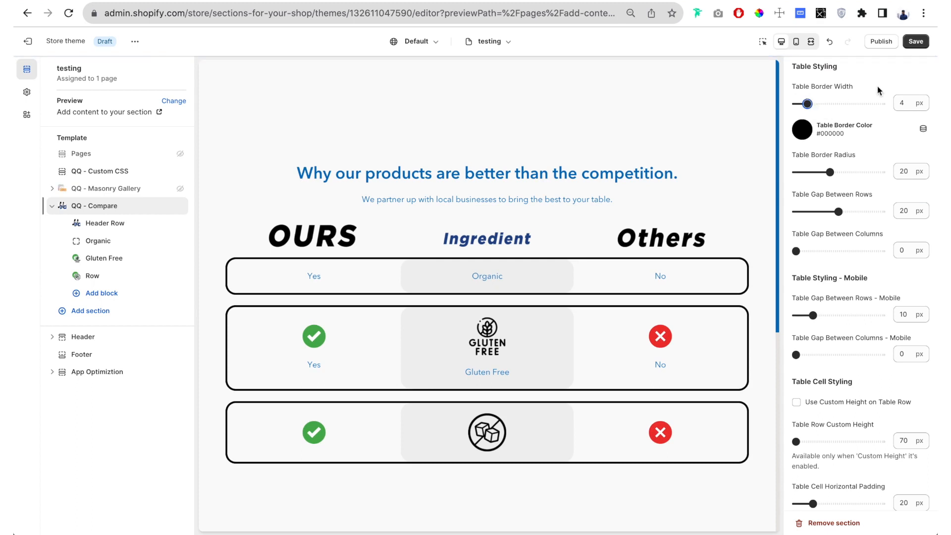
pyautogui.click(903, 102)
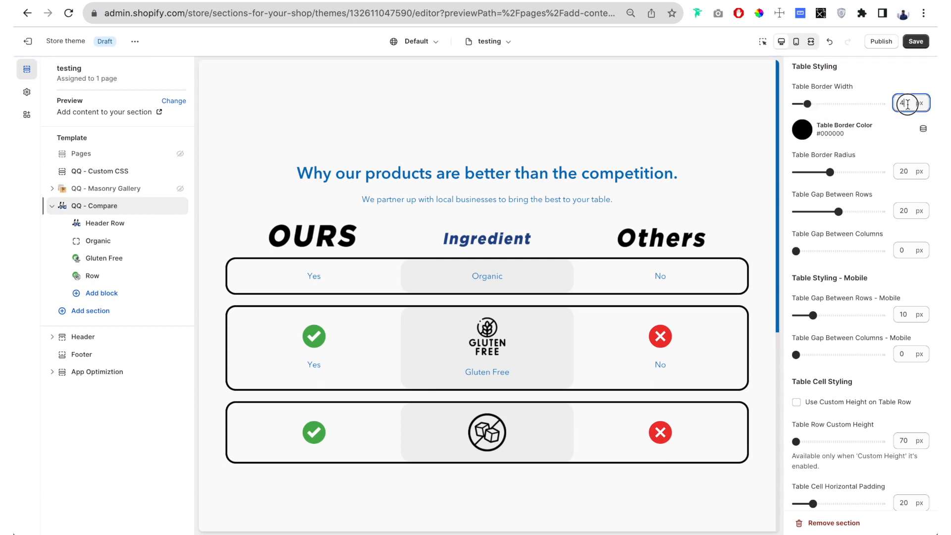
# - Change the comparison table's border color to the currently used blue, #0071BC
pyautogui.click(803, 130)
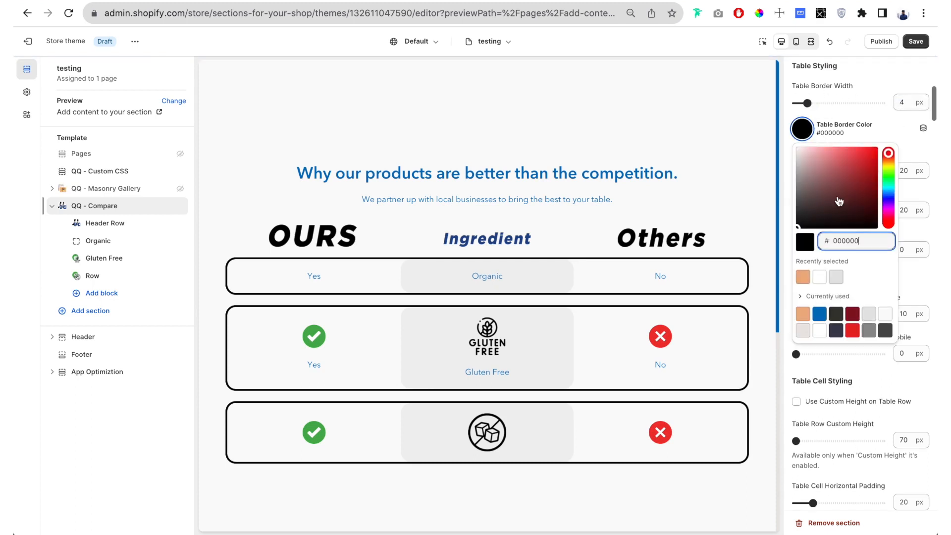
pyautogui.click(819, 314)
pyautogui.click(789, 144)
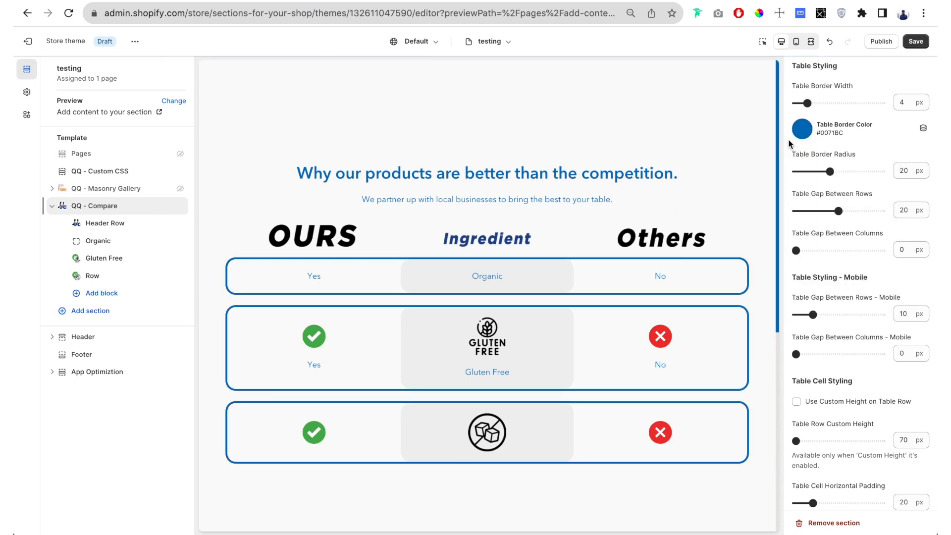
# - Set the comparison table's gap between rows to 19 px and its gap between columns to 14 px
pyautogui.scroll(-1, 789, 144)
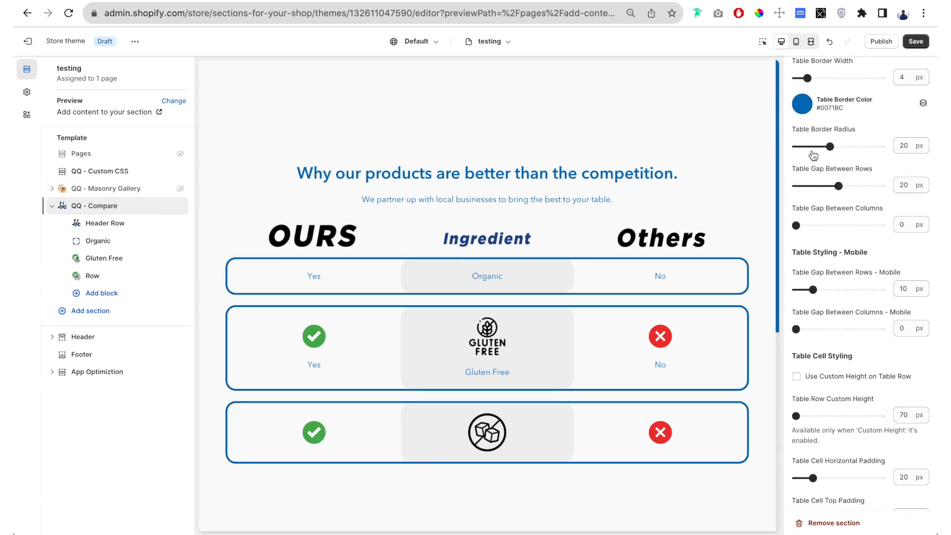
pyautogui.moveTo(832, 145)
pyautogui.mouseDown()
pyautogui.moveTo(853, 146)
pyautogui.moveTo(803, 146)
pyautogui.moveTo(829, 146)
pyautogui.mouseUp()
pyautogui.moveTo(837, 186)
pyautogui.mouseDown()
pyautogui.moveTo(818, 186)
pyautogui.moveTo(837, 186)
pyautogui.mouseUp()
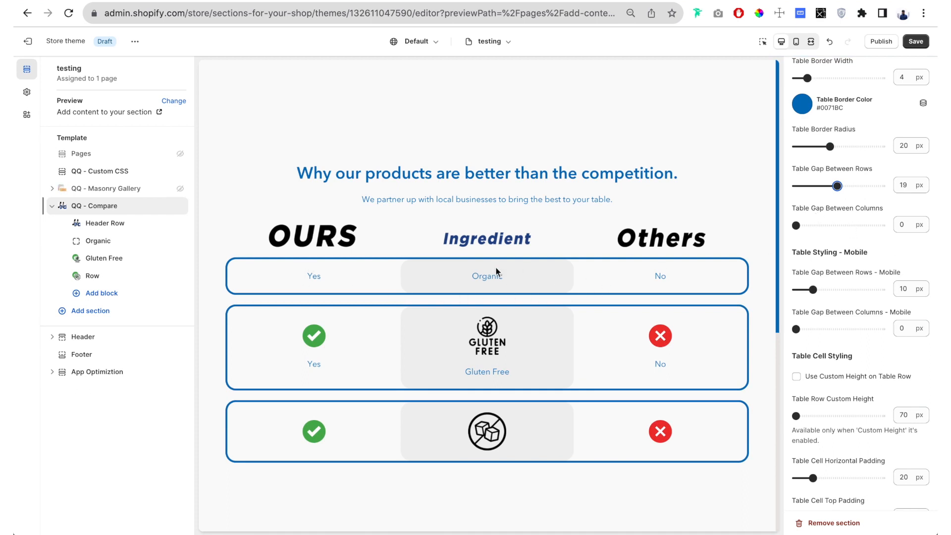
pyautogui.moveTo(795, 225); pyautogui.dragTo(801, 227)
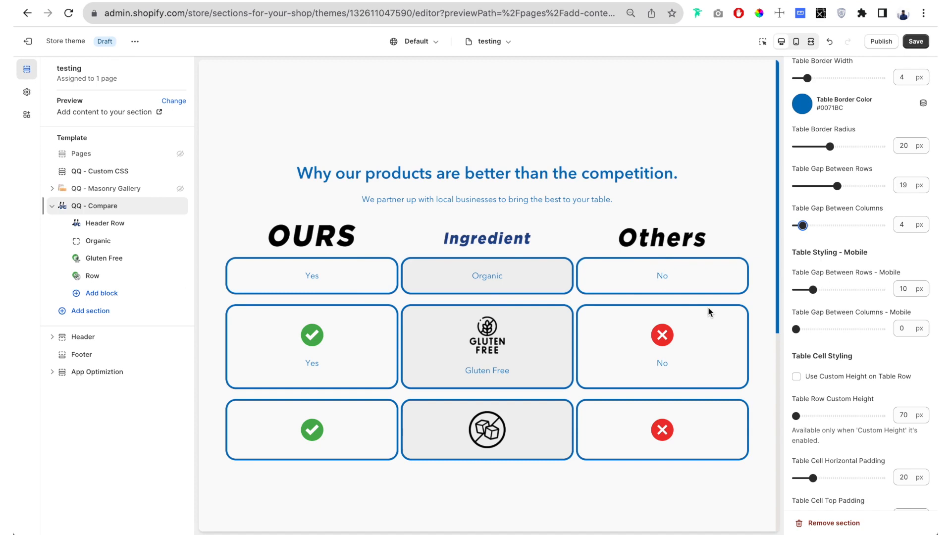
pyautogui.moveTo(804, 226); pyautogui.dragTo(820, 225)
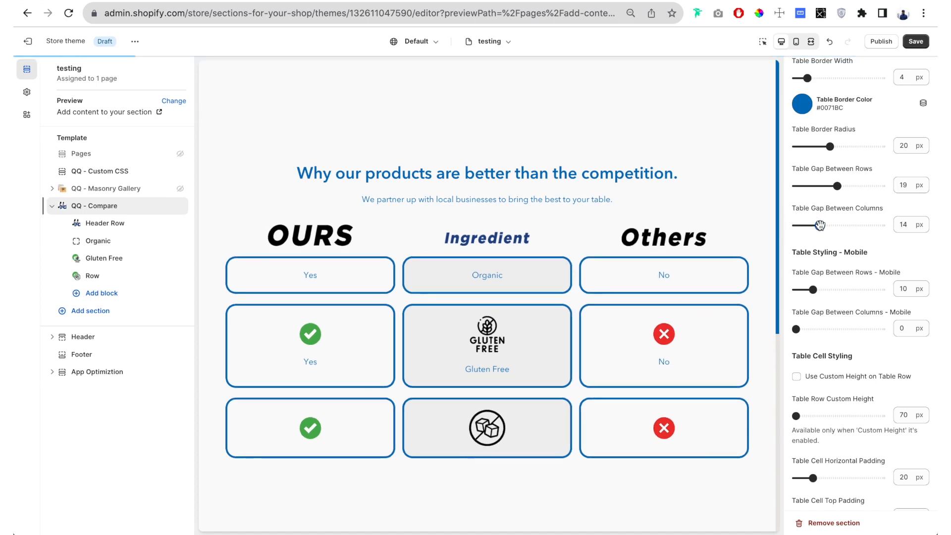
# - Set the table row custom height to 96 px and enable custom height on the table rows
pyautogui.scroll(-5, 822, 222)
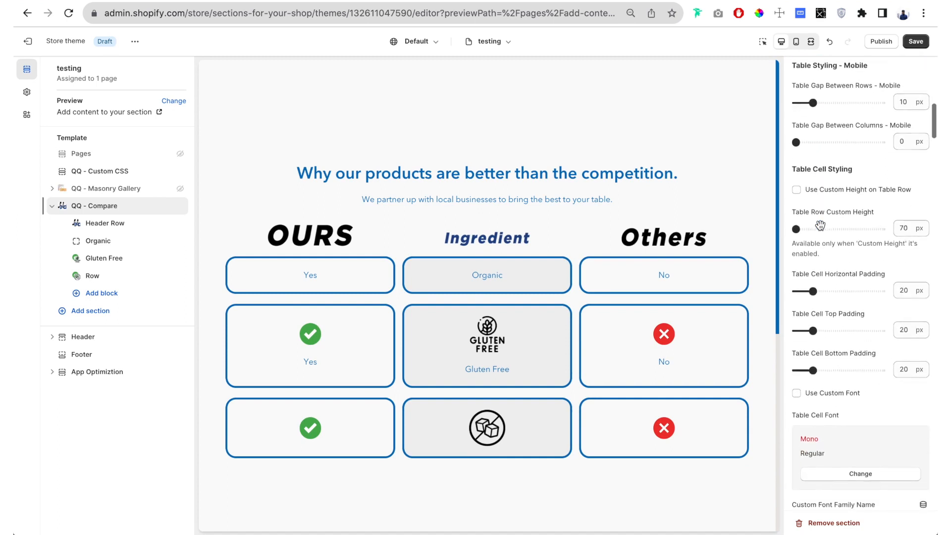
pyautogui.scroll(-2, 829, 154)
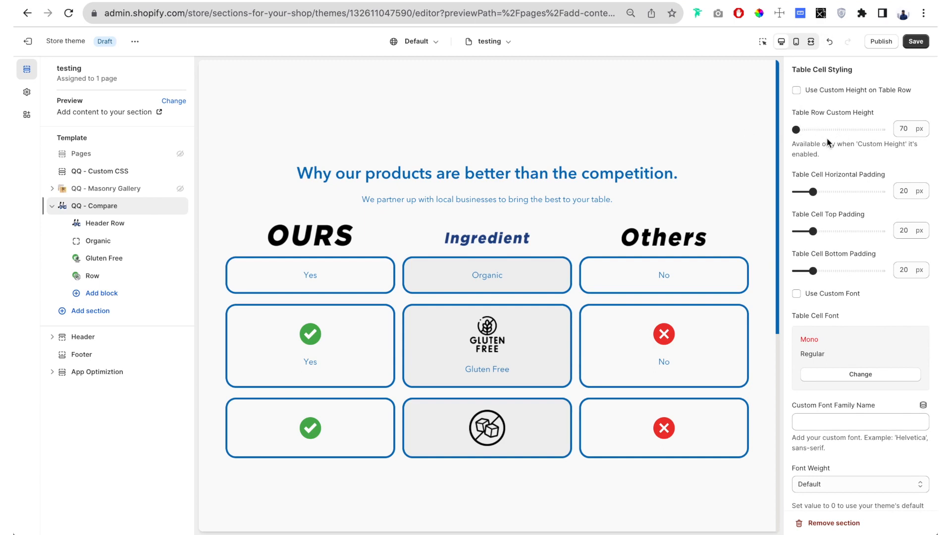
pyautogui.moveTo(796, 129); pyautogui.dragTo(817, 130)
pyautogui.click(796, 91)
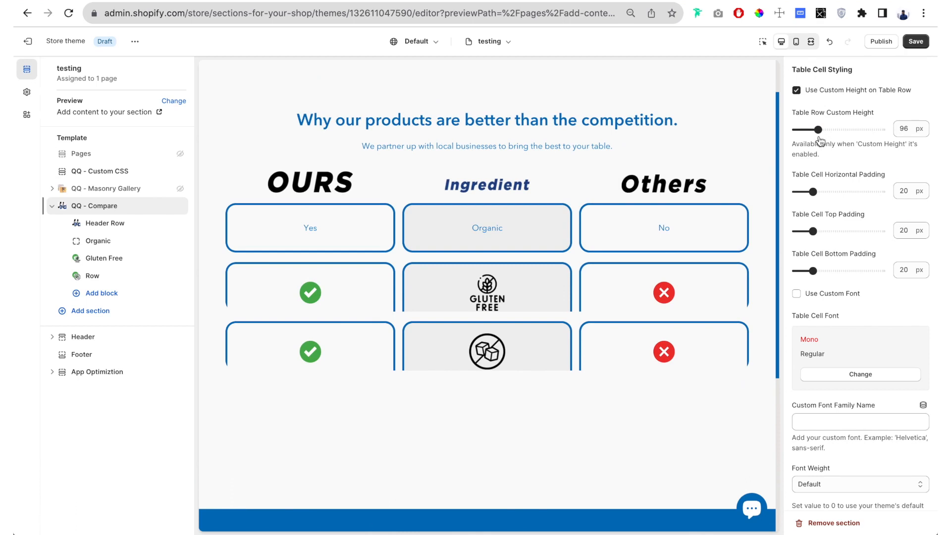
# - Raise the table row custom height to 163 px and turn off the use of custom height on table rows
pyautogui.click(899, 130)
pyautogui.moveTo(900, 130); pyautogui.dragTo(918, 133)
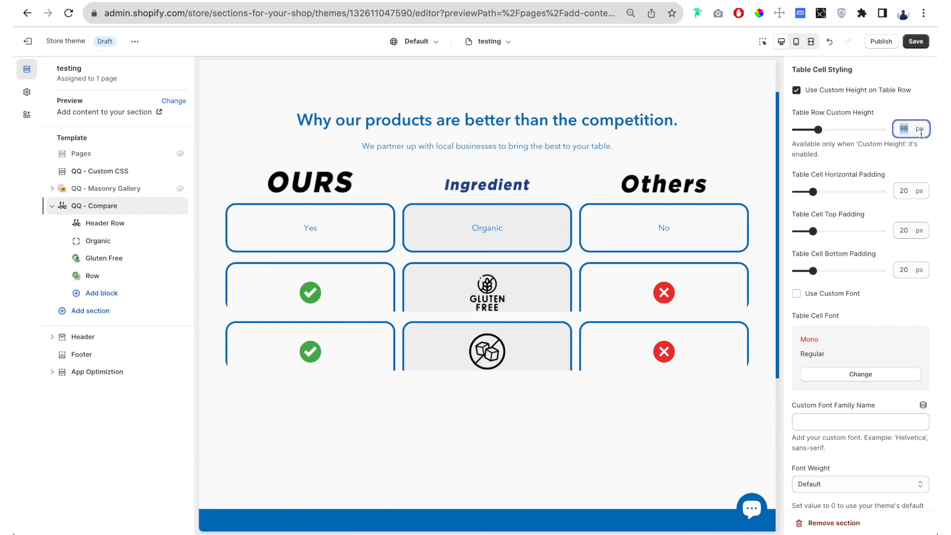
pyautogui.moveTo(863, 144); pyautogui.dragTo(535, 287)
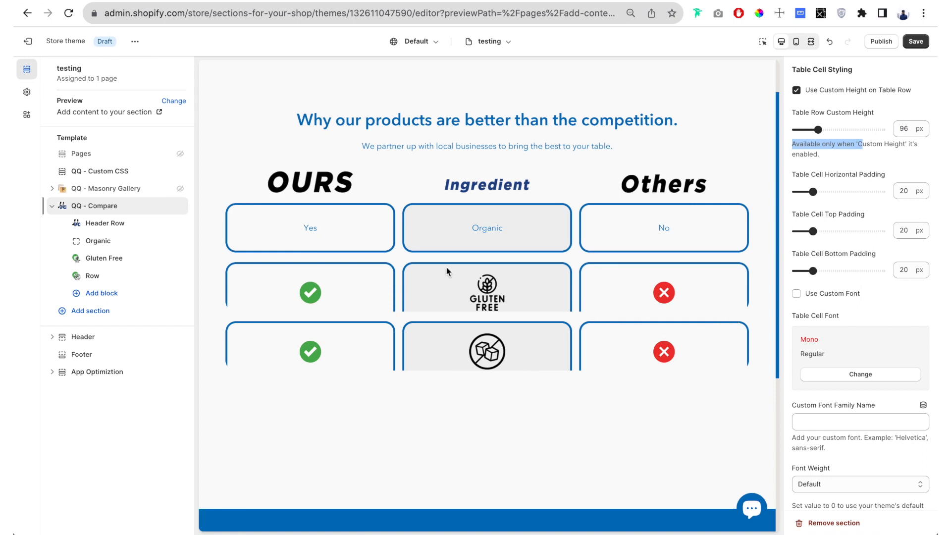
pyautogui.moveTo(818, 130); pyautogui.dragTo(875, 130)
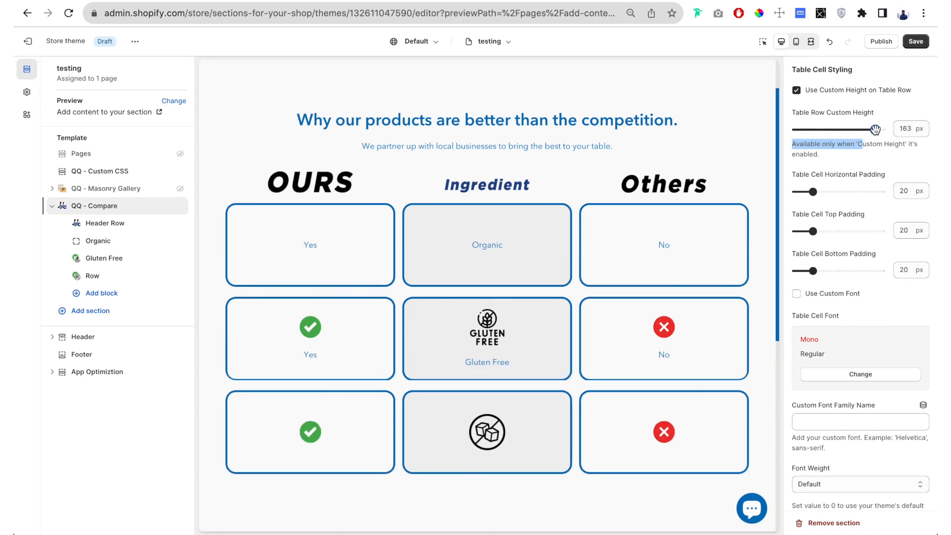
pyautogui.click(820, 160)
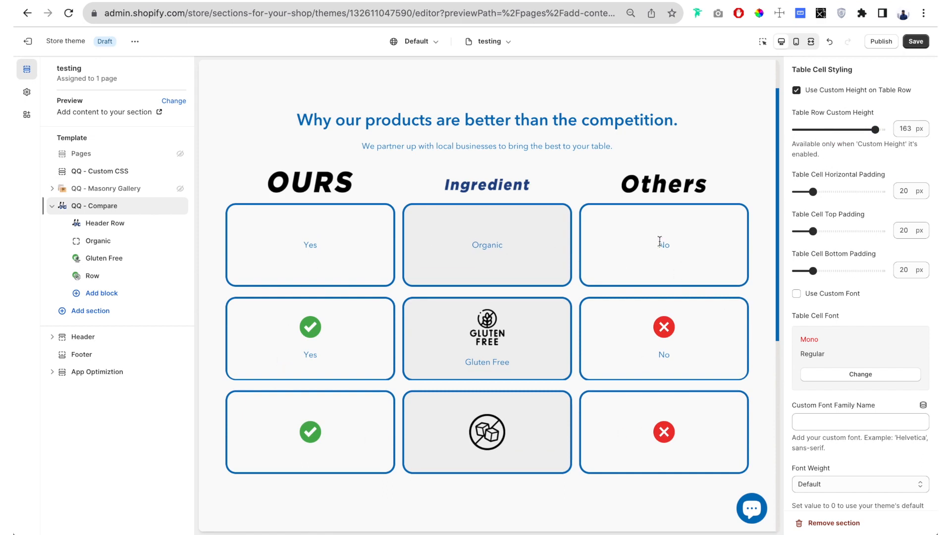
pyautogui.click(796, 91)
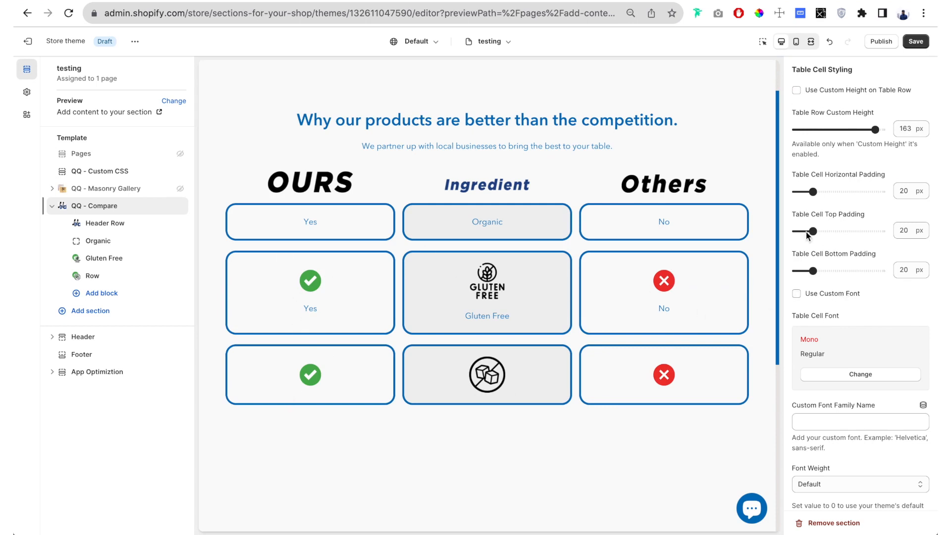
# - Enable the custom font for the table cells, using the Mono Regular cell font
pyautogui.scroll(-4, 822, 234)
pyautogui.scroll(1, 821, 234)
pyautogui.scroll(-1, 816, 232)
pyautogui.scroll(1, 814, 230)
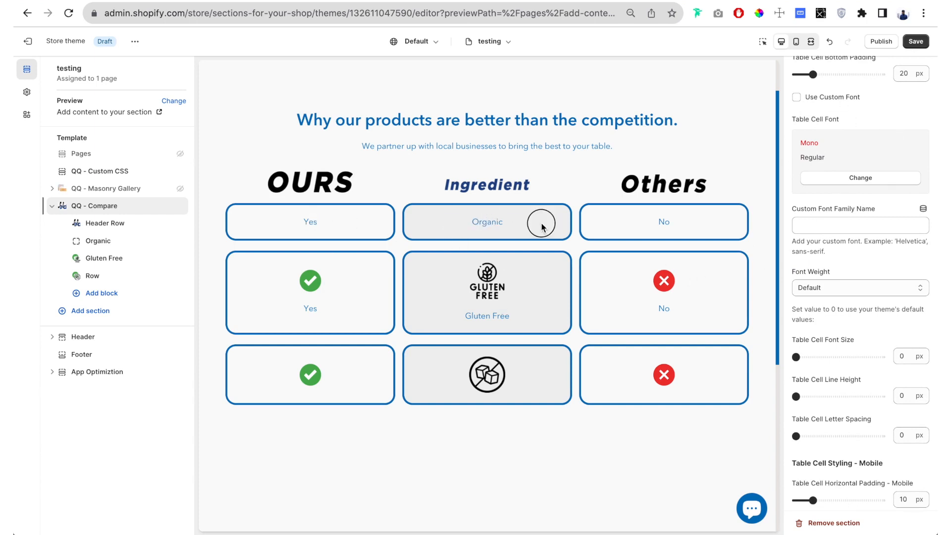
pyautogui.moveTo(472, 222); pyautogui.dragTo(503, 223)
pyautogui.moveTo(465, 316); pyautogui.dragTo(511, 316)
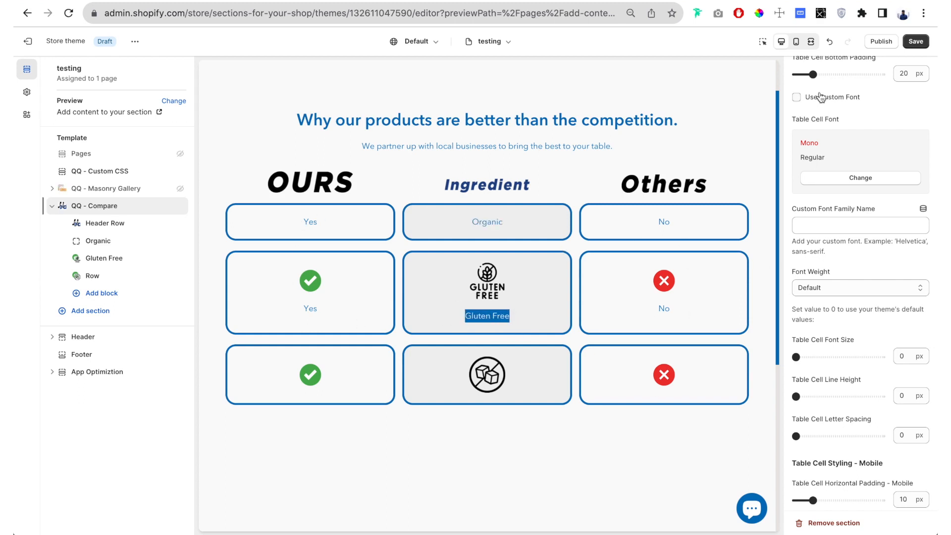
pyautogui.click(796, 98)
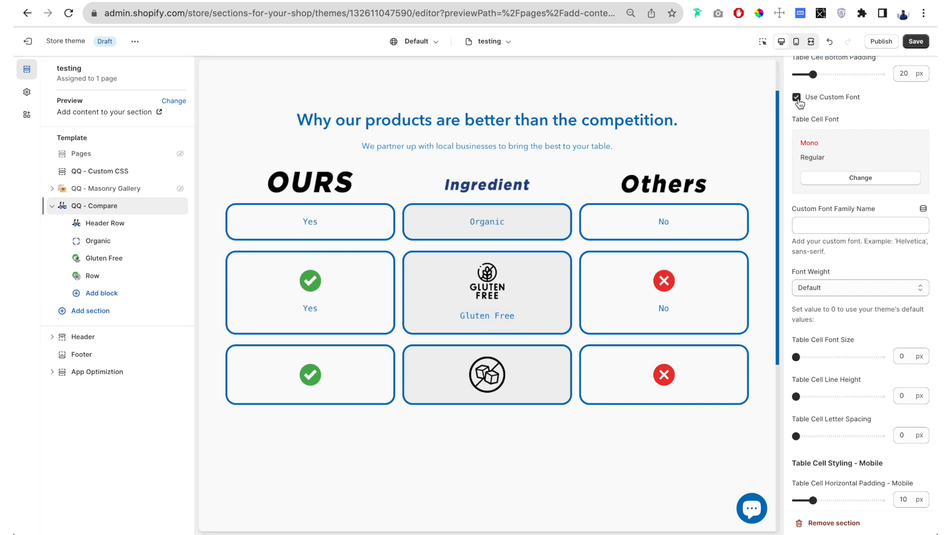
# - Set the font weight of the table cell text to 700 (Bold)
pyautogui.scroll(-3, 856, 237)
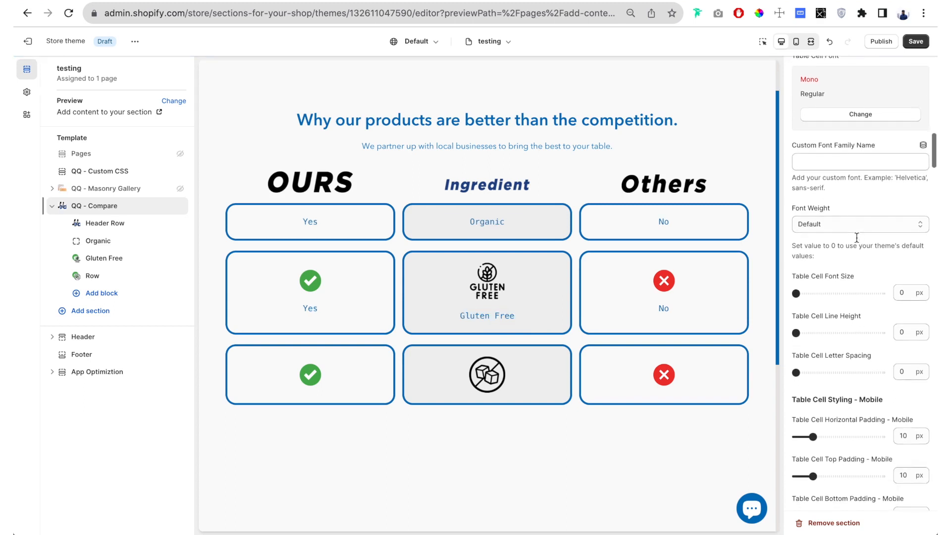
pyautogui.click(819, 200)
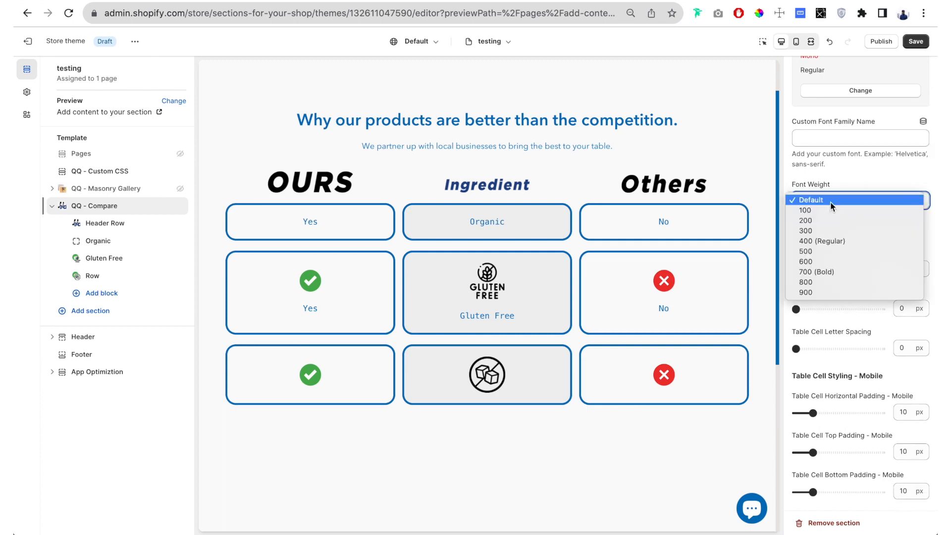
pyautogui.click(836, 273)
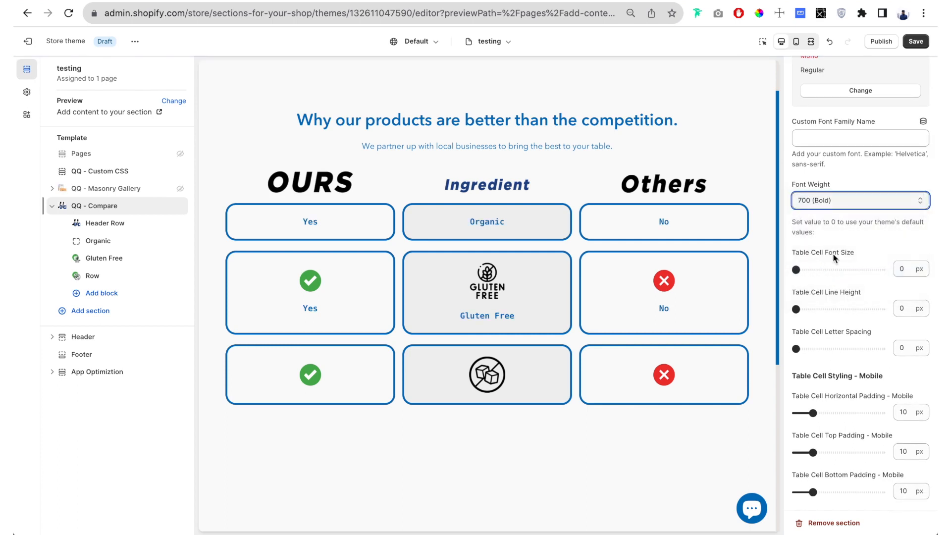
# - Increase the table cell font size to 30 px
pyautogui.scroll(-2, 833, 253)
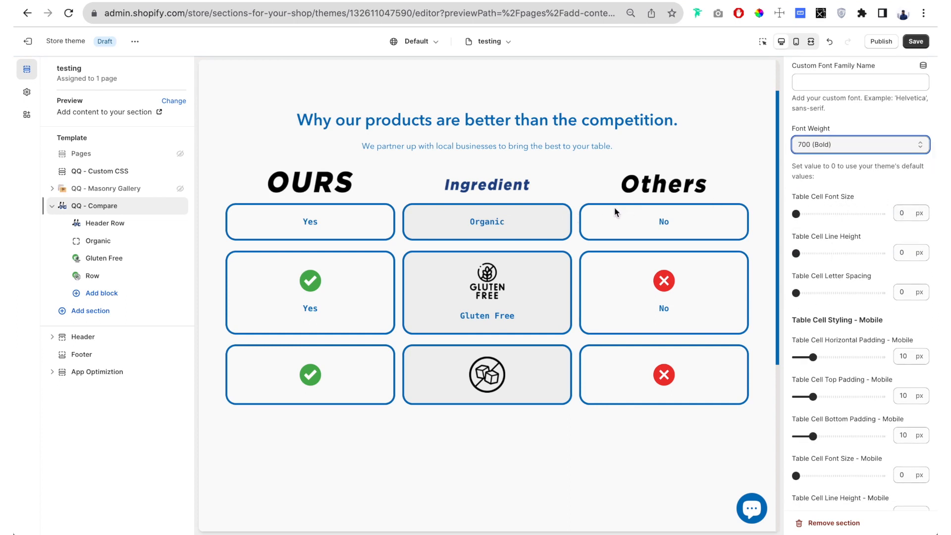
pyautogui.moveTo(795, 213); pyautogui.dragTo(820, 213)
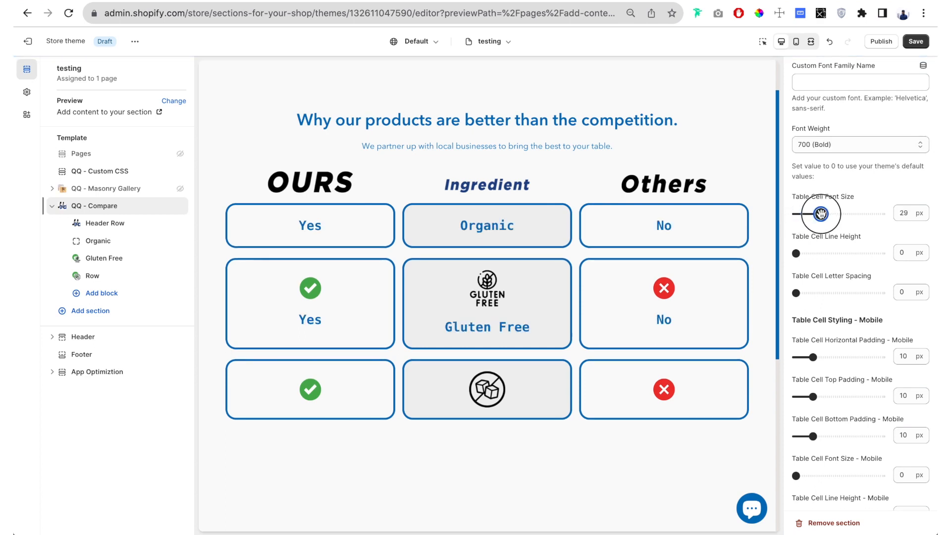
pyautogui.click(905, 213)
pyautogui.moveTo(820, 213); pyautogui.dragTo(821, 213)
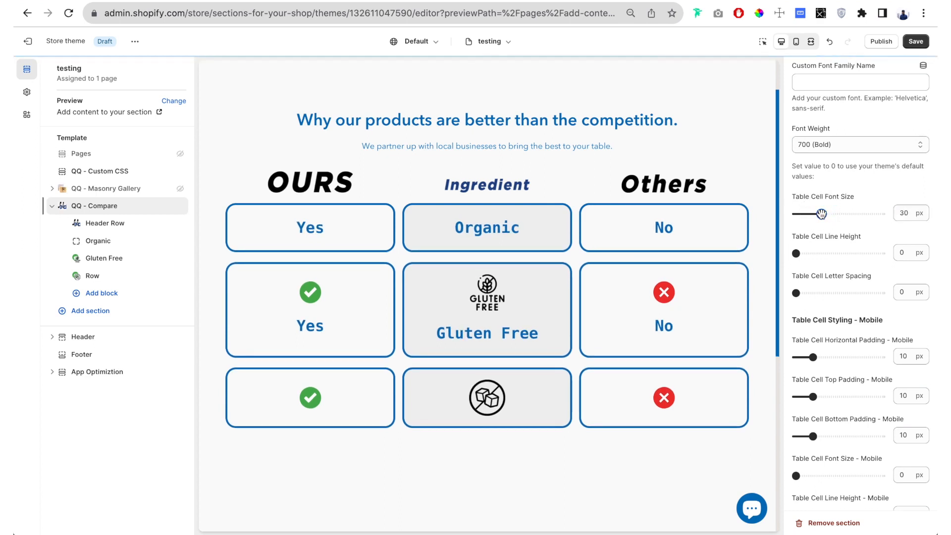
# - Try a table cell line height of 62 px on the comparison rows
pyautogui.scroll(-1, 822, 214)
pyautogui.scroll(-1, 821, 213)
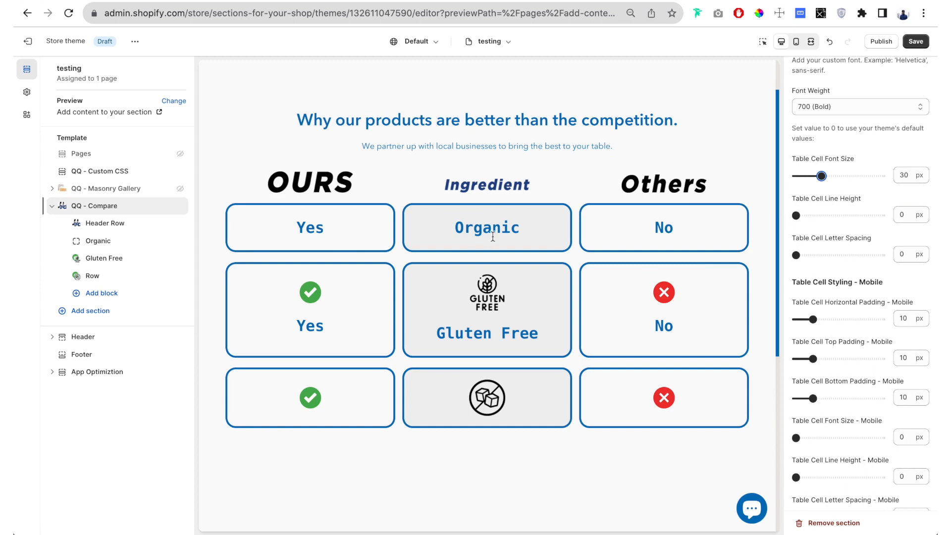
pyautogui.moveTo(473, 229); pyautogui.dragTo(594, 233)
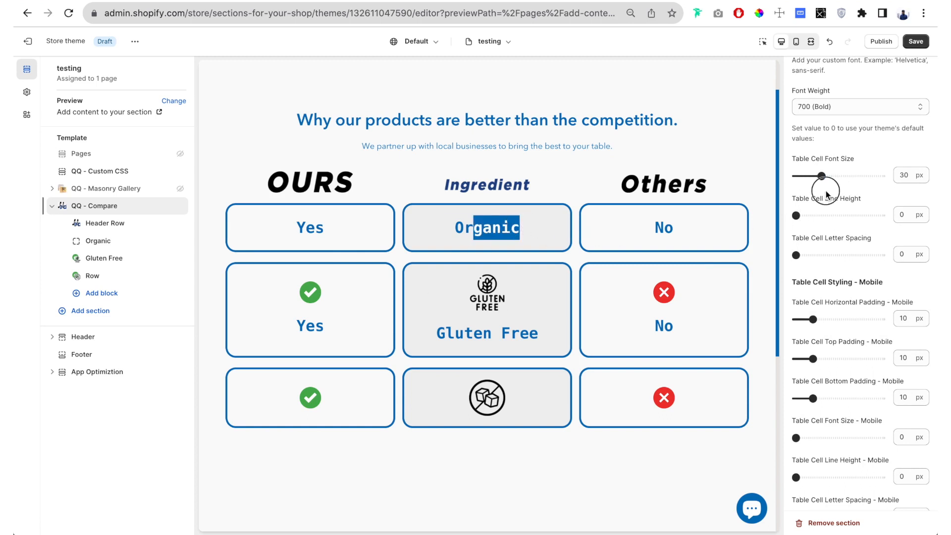
pyautogui.click(505, 234)
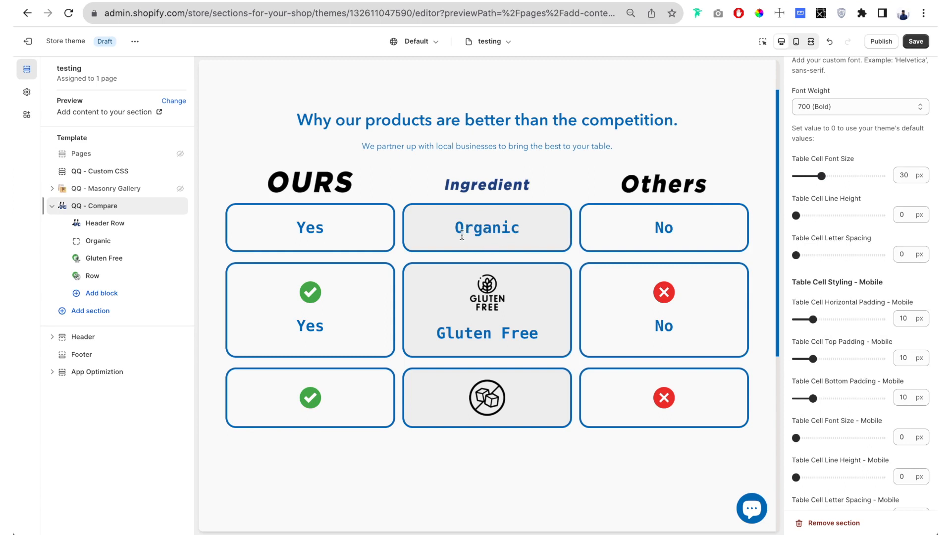
pyautogui.moveTo(456, 228); pyautogui.dragTo(521, 227)
pyautogui.click(471, 243)
pyautogui.moveTo(455, 228); pyautogui.dragTo(509, 237)
pyautogui.click(813, 215)
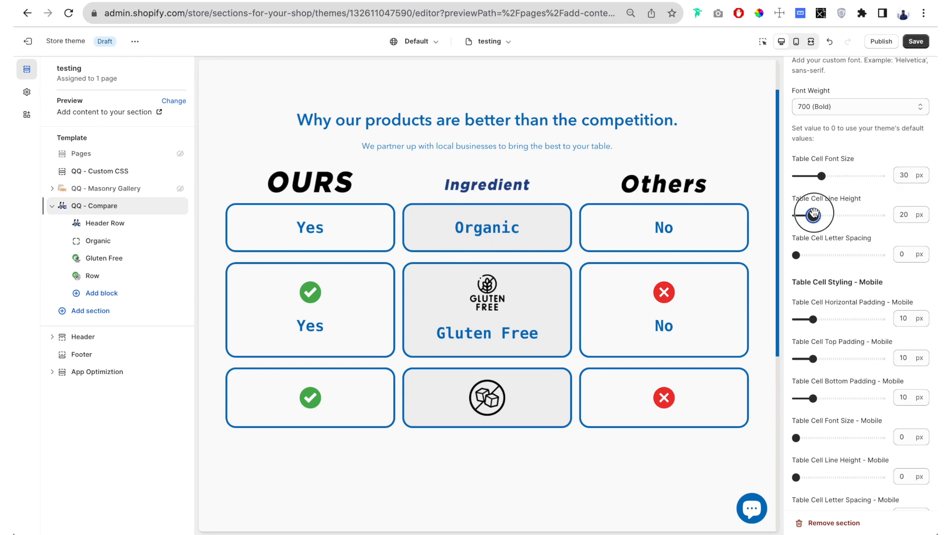
pyautogui.moveTo(814, 216); pyautogui.dragTo(849, 215)
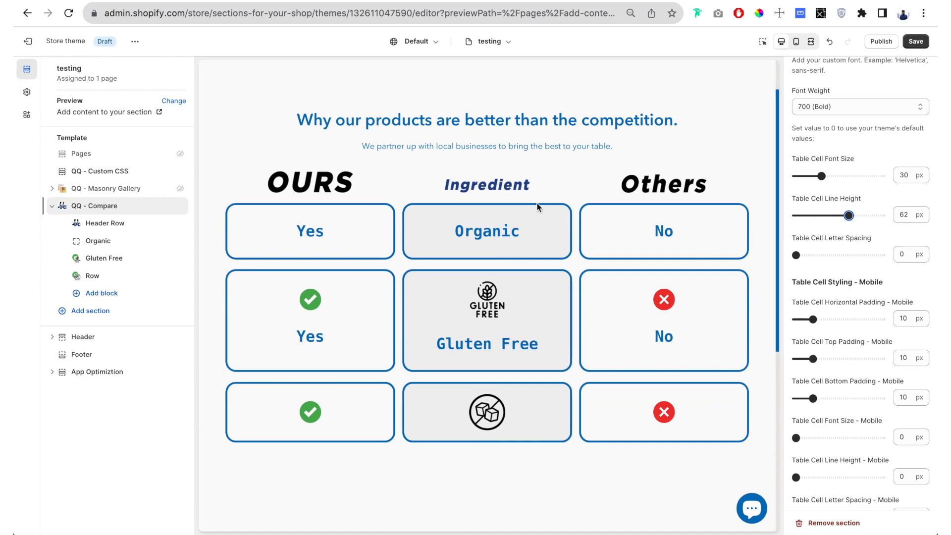
# - Return the table cell line height to 0 px so the theme's default applies
pyautogui.moveTo(510, 121); pyautogui.dragTo(537, 121)
pyautogui.click(575, 114)
pyautogui.click(563, 164)
pyautogui.moveTo(848, 216); pyautogui.dragTo(768, 213)
# - Try a table cell letter spacing of 5 px and set it back to 0 px
pyautogui.moveTo(872, 238); pyautogui.dragTo(798, 241)
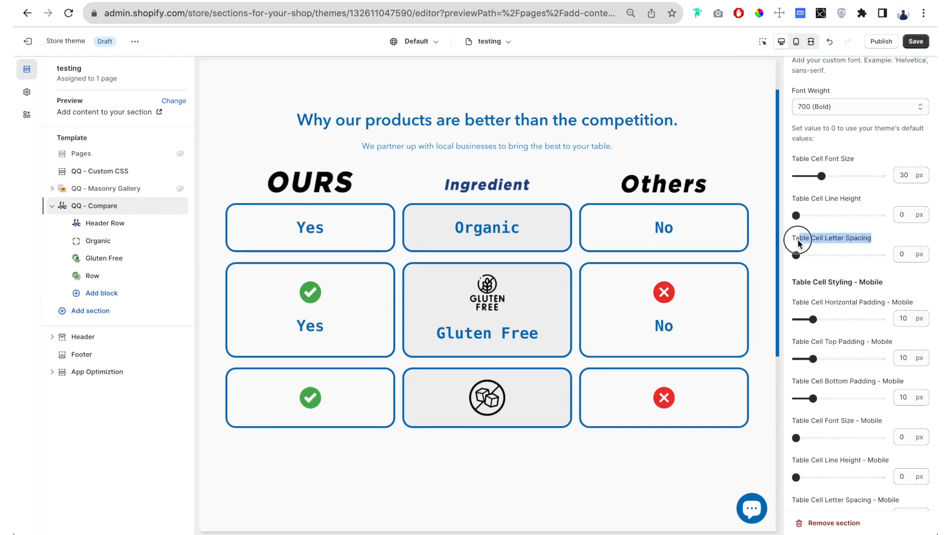
pyautogui.doubleClick(476, 228)
pyautogui.click(477, 230)
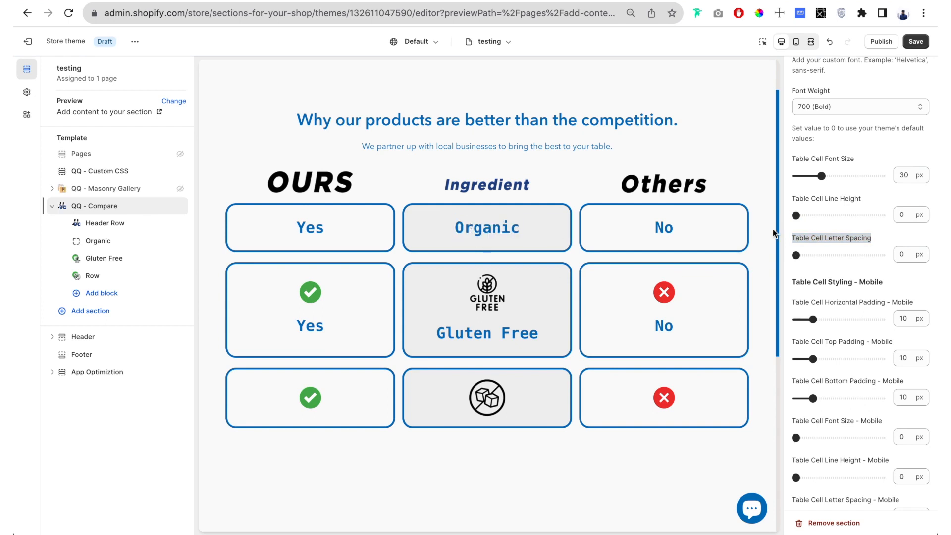
pyautogui.moveTo(802, 258); pyautogui.dragTo(836, 255)
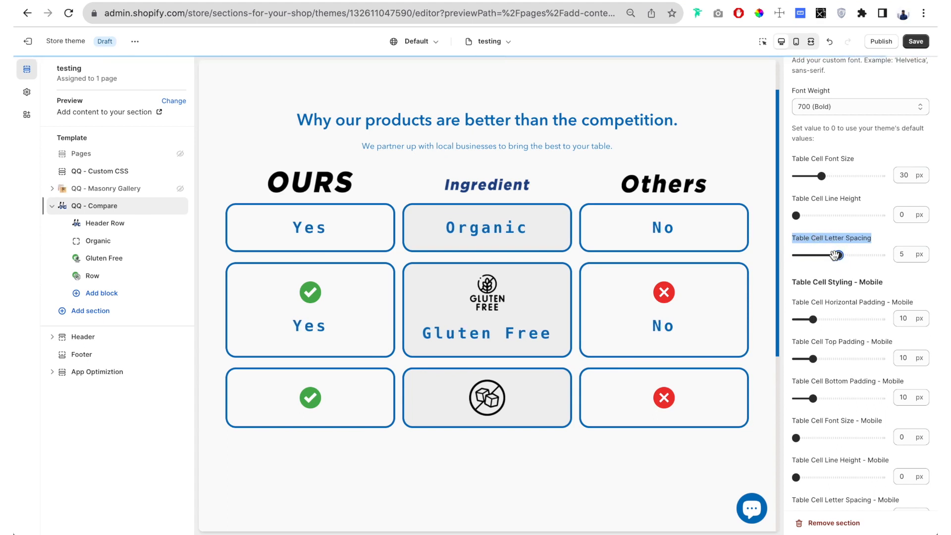
pyautogui.moveTo(833, 266); pyautogui.dragTo(785, 254)
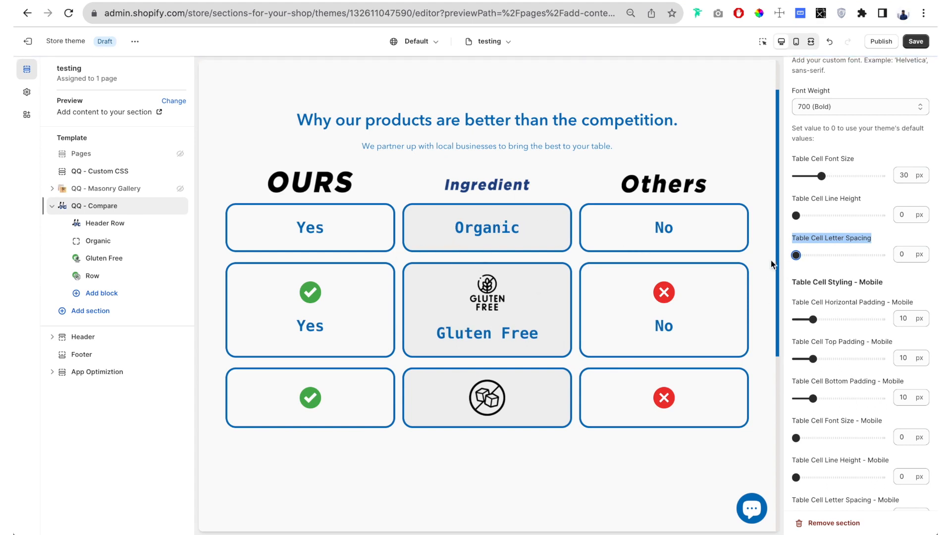
# - Change the table cell background color to the currently used orange, #ECB083
pyautogui.scroll(-3, 803, 263)
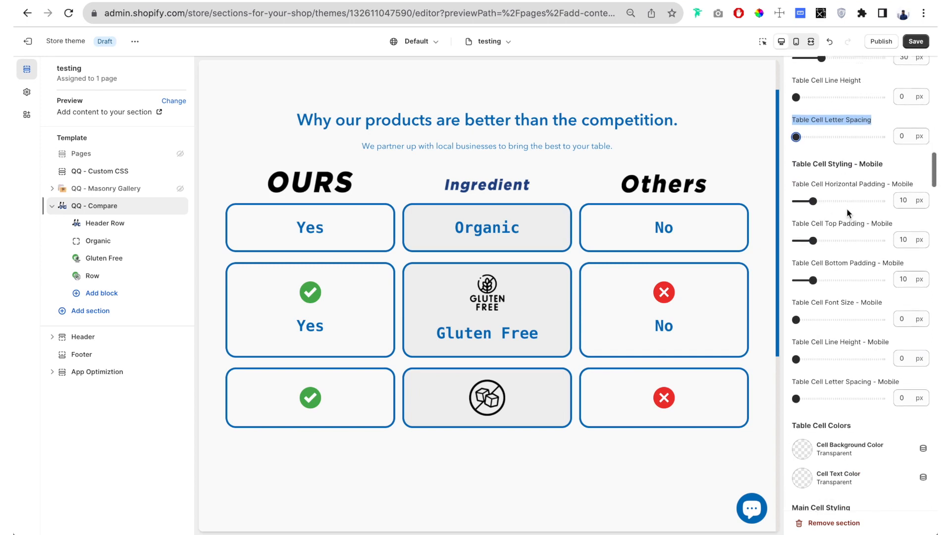
pyautogui.scroll(-1, 857, 179)
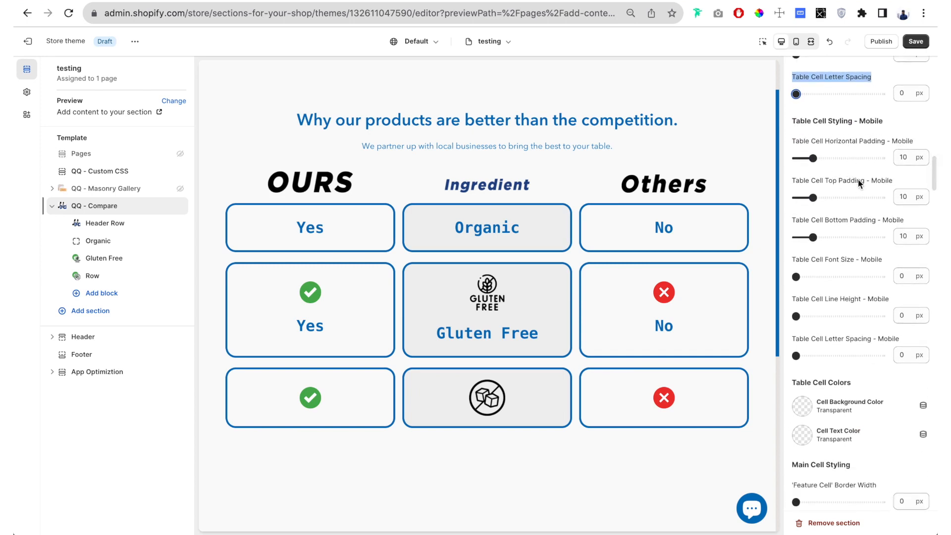
pyautogui.scroll(-8, 858, 179)
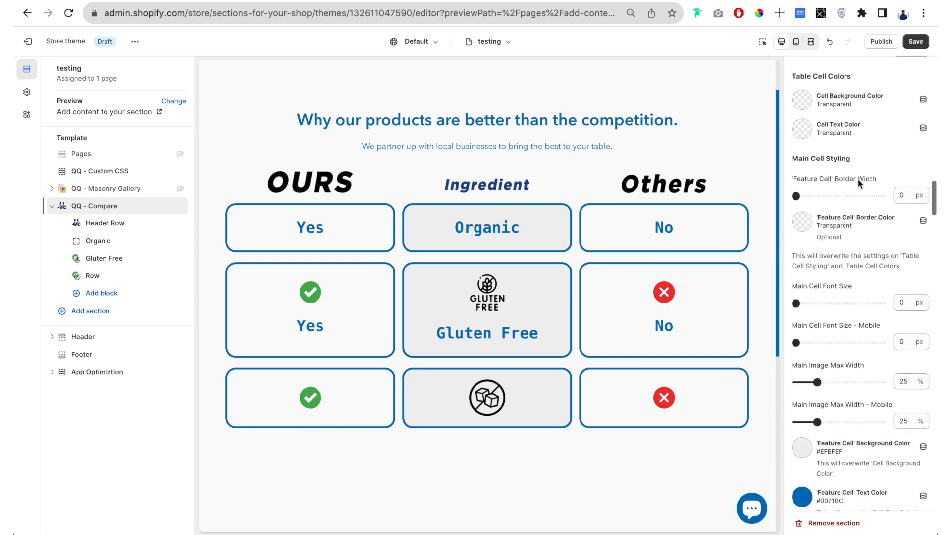
pyautogui.scroll(-1, 858, 180)
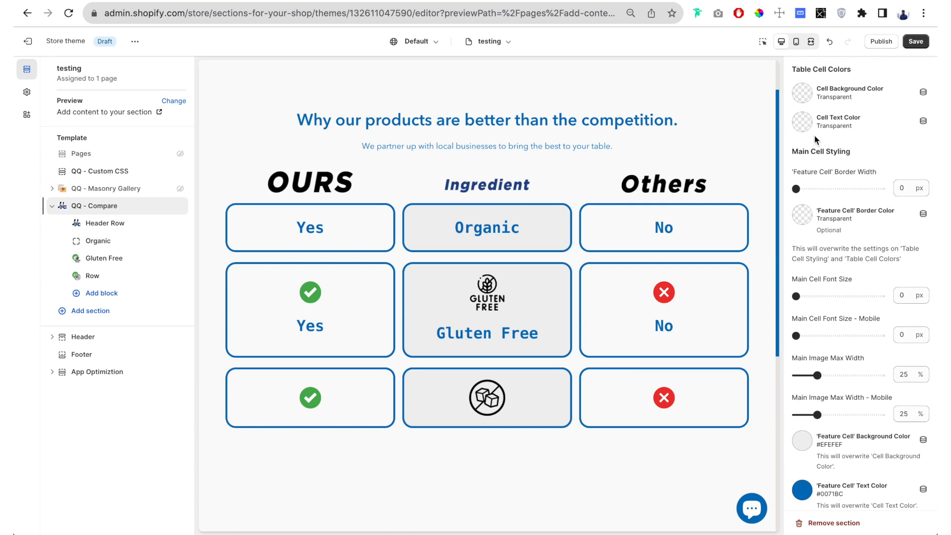
pyautogui.click(802, 101)
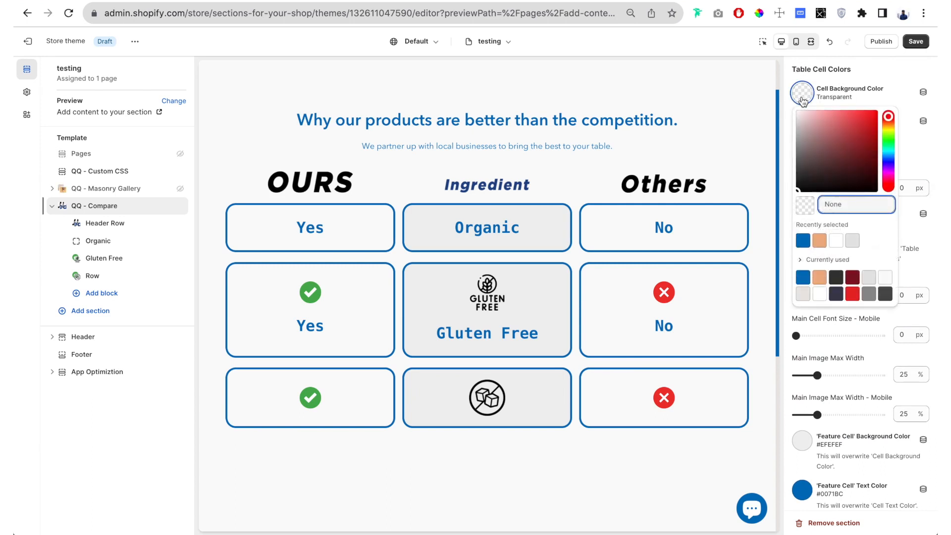
pyautogui.click(821, 281)
pyautogui.click(786, 126)
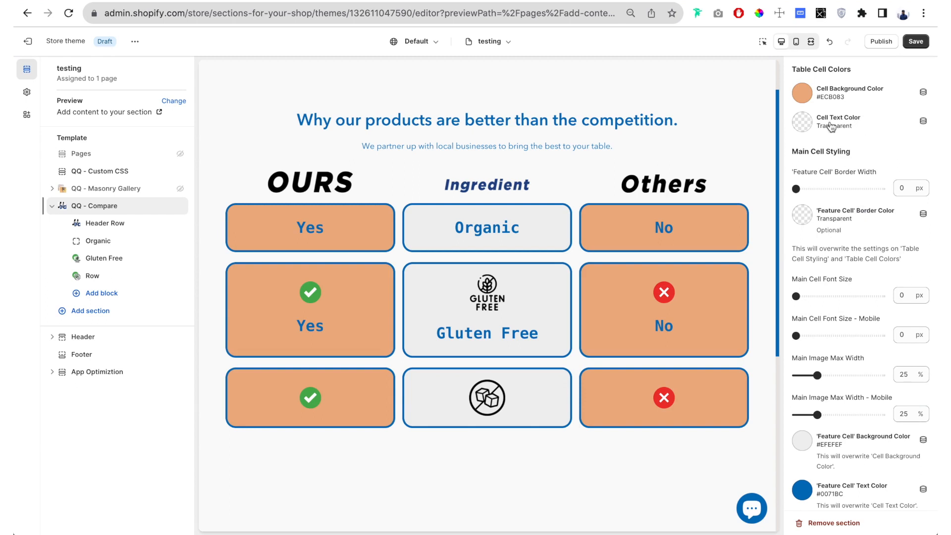
# - Change the table cell text color to the near-black #272728
pyautogui.click(802, 122)
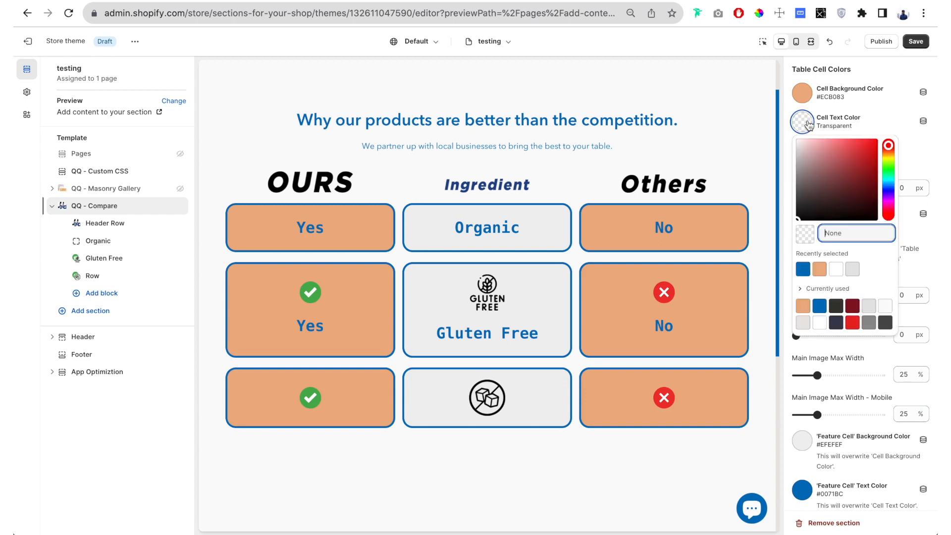
pyautogui.click(836, 324)
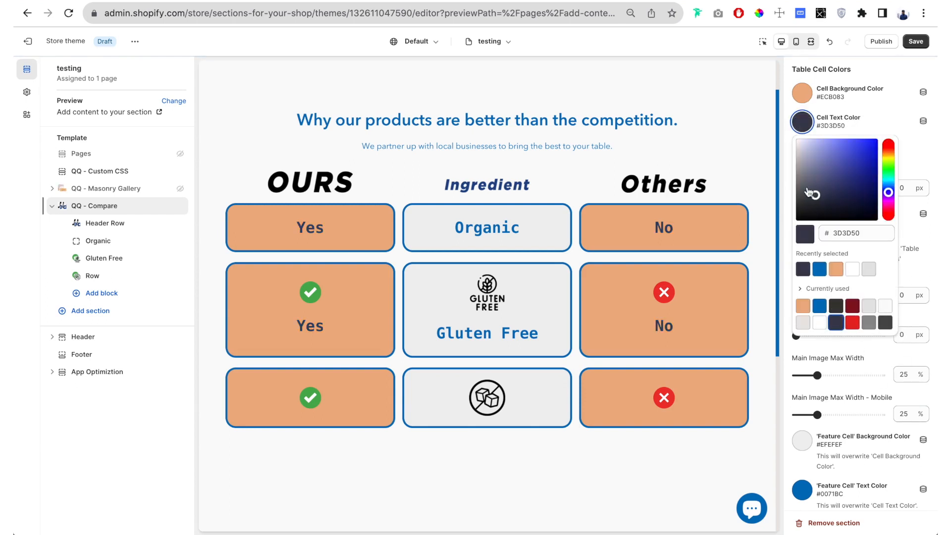
pyautogui.click(797, 217)
pyautogui.click(788, 172)
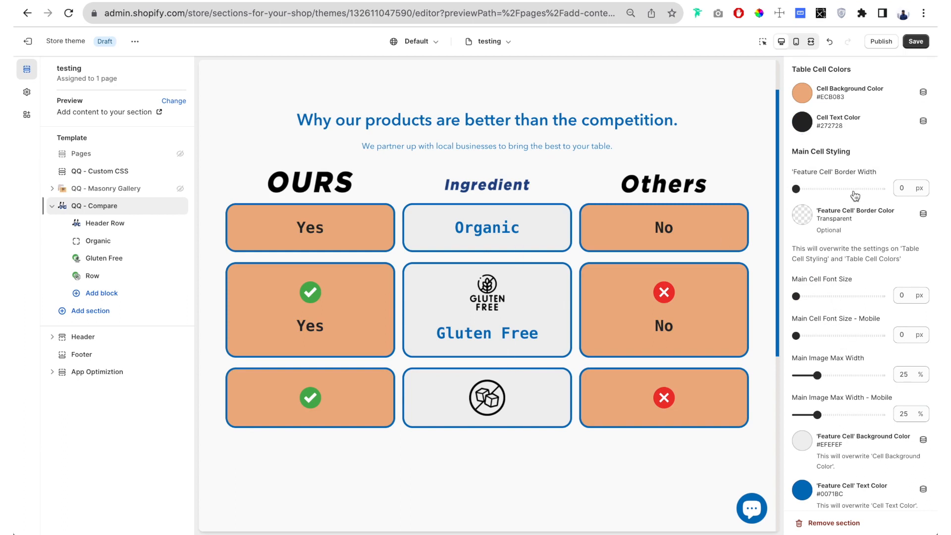
# - Give the feature cells a 3 px border in the currently used red, #E62525
pyautogui.scroll(-2, 856, 196)
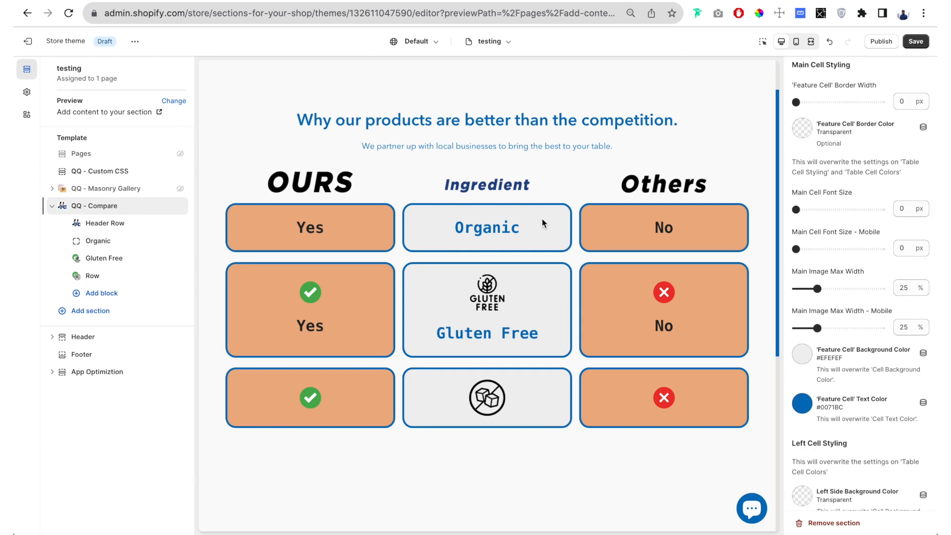
pyautogui.click(796, 102)
pyautogui.moveTo(796, 102); pyautogui.dragTo(808, 102)
pyautogui.click(801, 127)
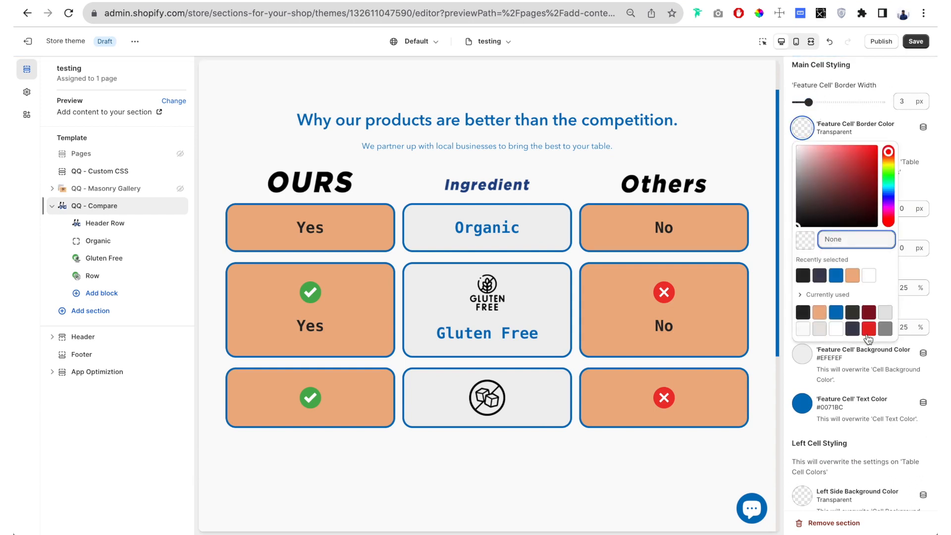
pyautogui.click(870, 330)
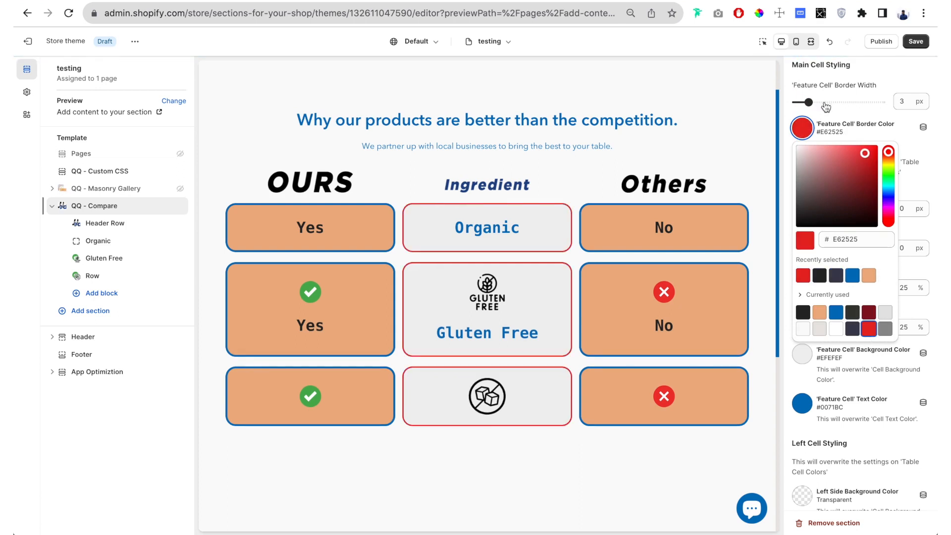
pyautogui.moveTo(824, 85); pyautogui.dragTo(876, 85)
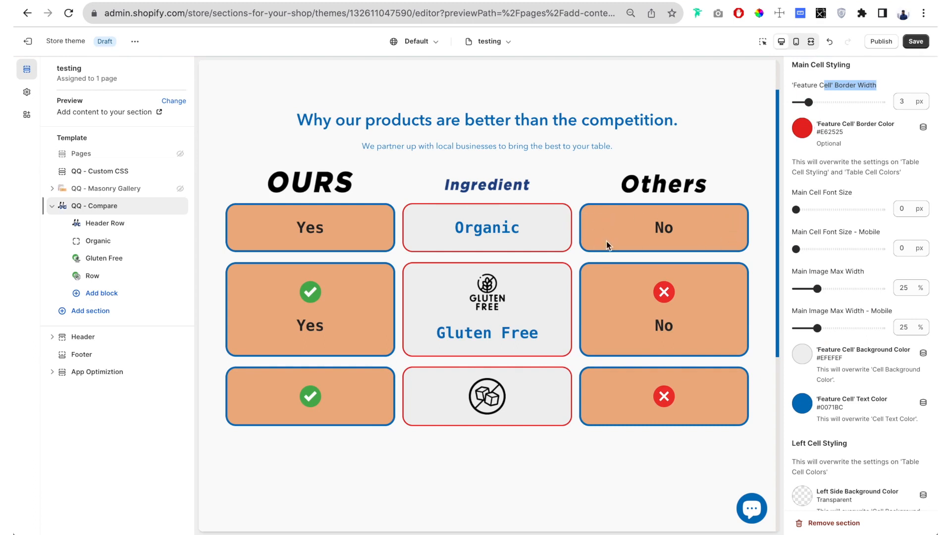
# - Return the feature cell border width to 0 px so the general table cell border applies
pyautogui.moveTo(808, 102)
pyautogui.mouseDown()
pyautogui.moveTo(838, 102)
pyautogui.moveTo(795, 102)
pyautogui.mouseUp()
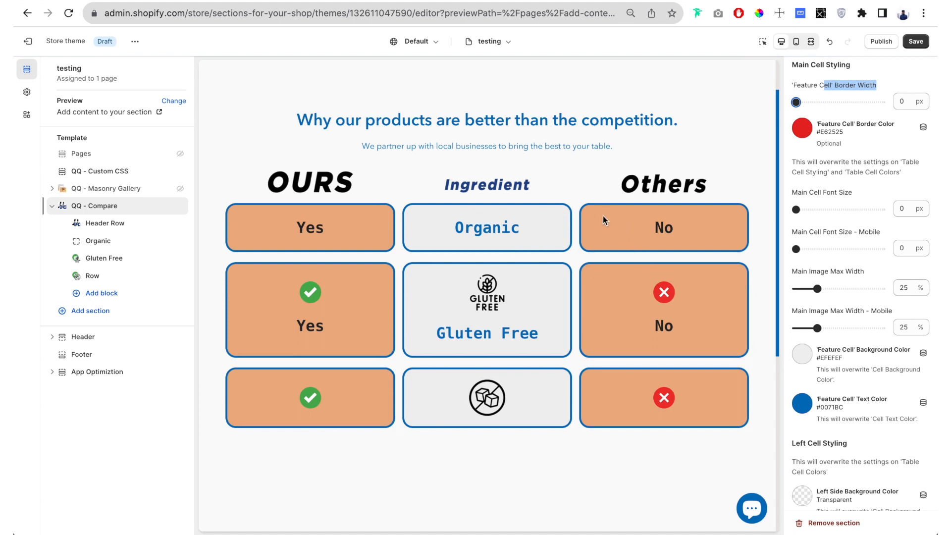
pyautogui.click(801, 140)
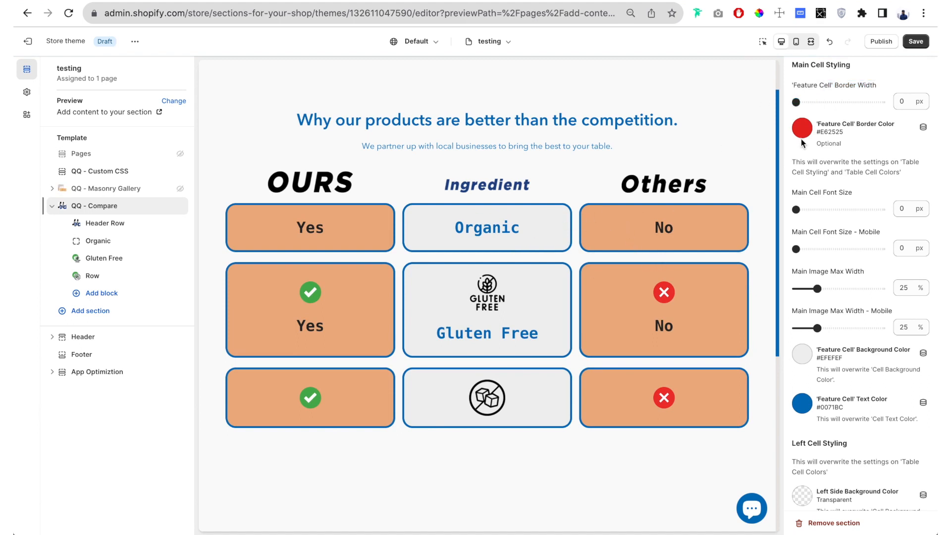
# - Try a main cell font size of 46 px on the feature column's text
pyautogui.scroll(-2, 800, 139)
pyautogui.scroll(-1, 801, 138)
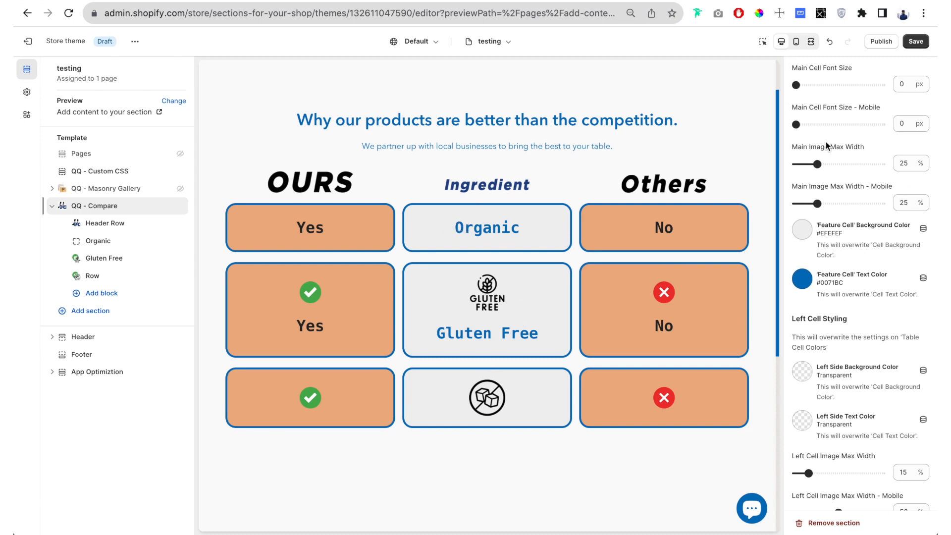
pyautogui.moveTo(796, 84); pyautogui.dragTo(836, 84)
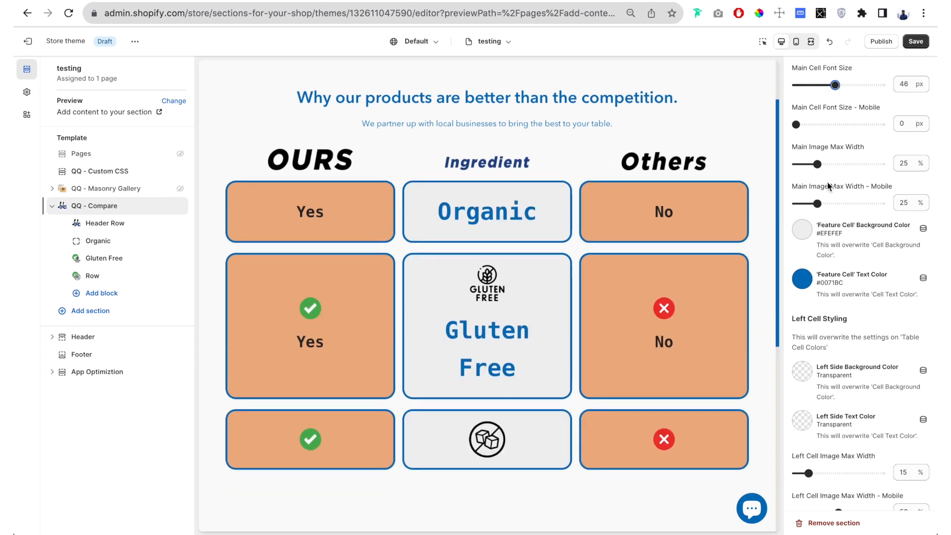
pyautogui.moveTo(445, 327); pyautogui.dragTo(517, 371)
pyautogui.click(444, 329)
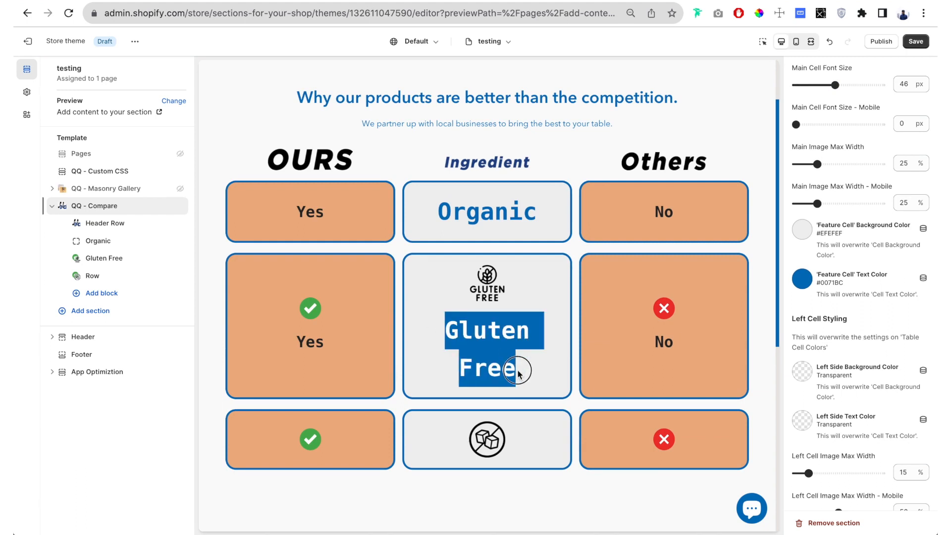
# - Try table cell line heights of 34 px and 43 px for the wrapped feature text and return the setting to 0 px
pyautogui.scroll(4, 860, 230)
pyautogui.scroll(7, 860, 230)
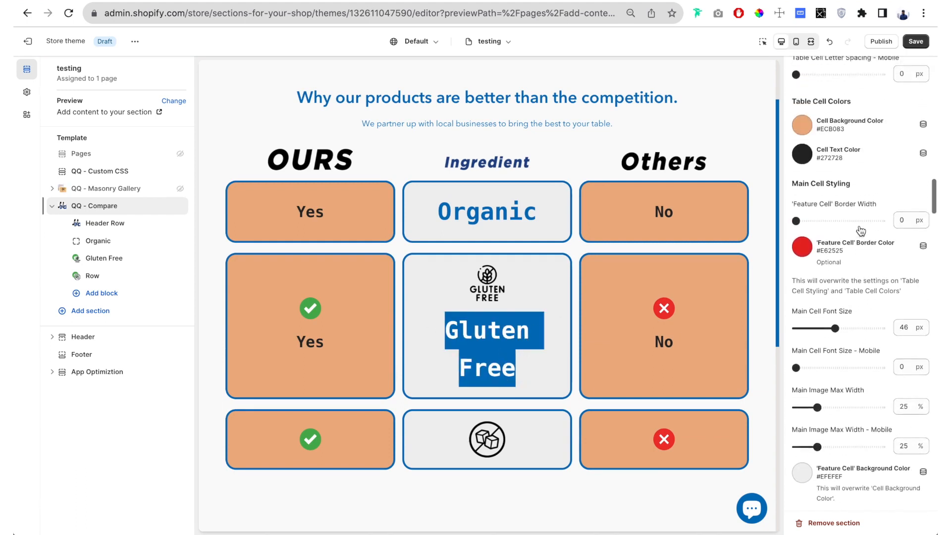
pyautogui.scroll(5, 860, 230)
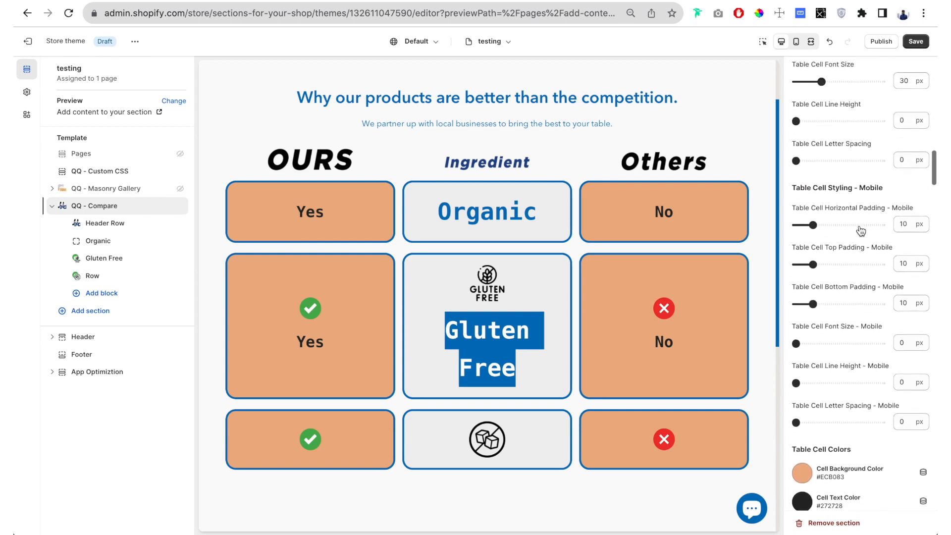
pyautogui.click(816, 231)
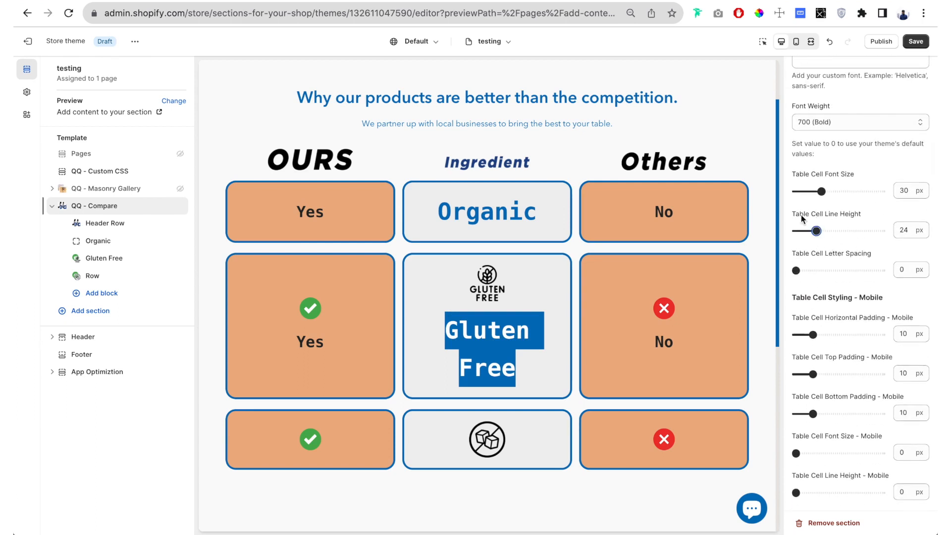
pyautogui.moveTo(816, 231); pyautogui.dragTo(825, 231)
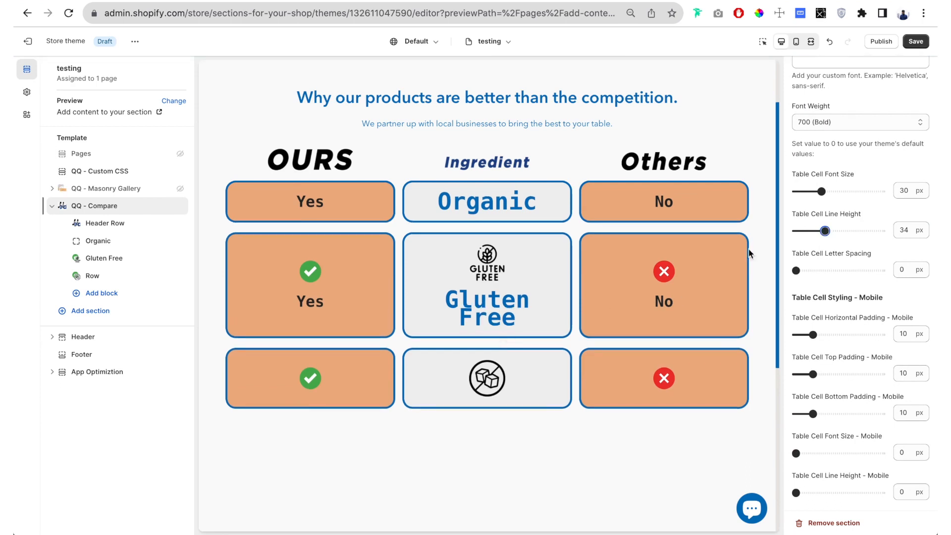
pyautogui.moveTo(823, 230); pyautogui.dragTo(832, 231)
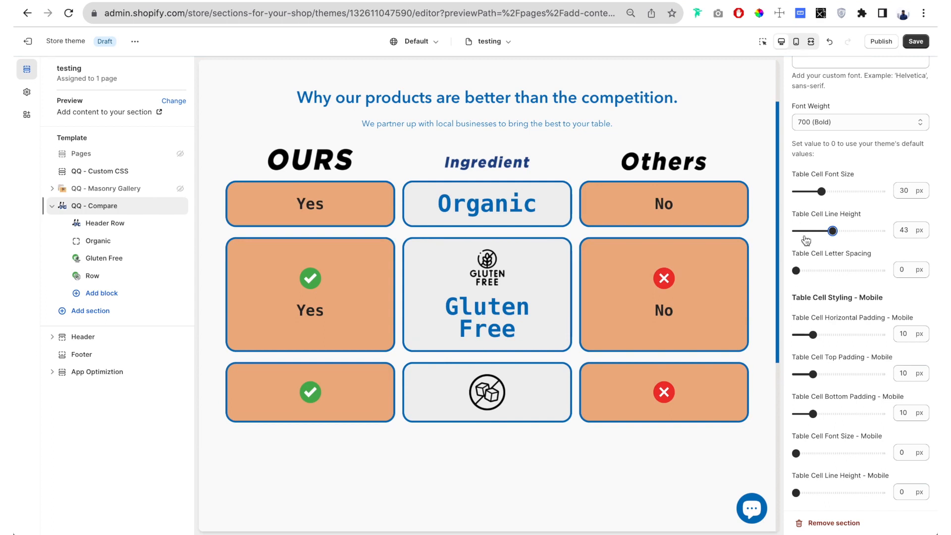
pyautogui.moveTo(832, 230); pyautogui.dragTo(773, 238)
# - Try a main cell font size of 62 px and set it back to 0 px
pyautogui.scroll(-4, 816, 232)
pyautogui.scroll(-9, 816, 232)
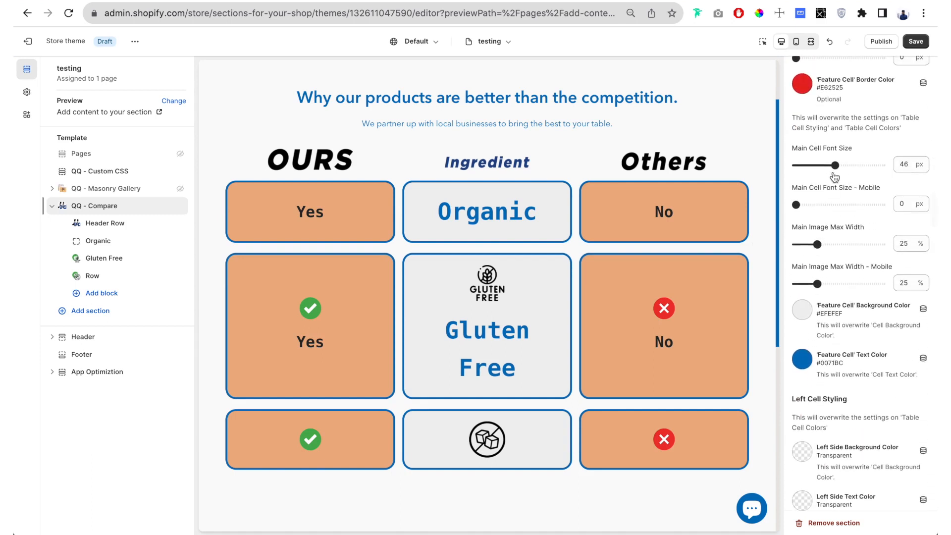
pyautogui.scroll(-2, 832, 173)
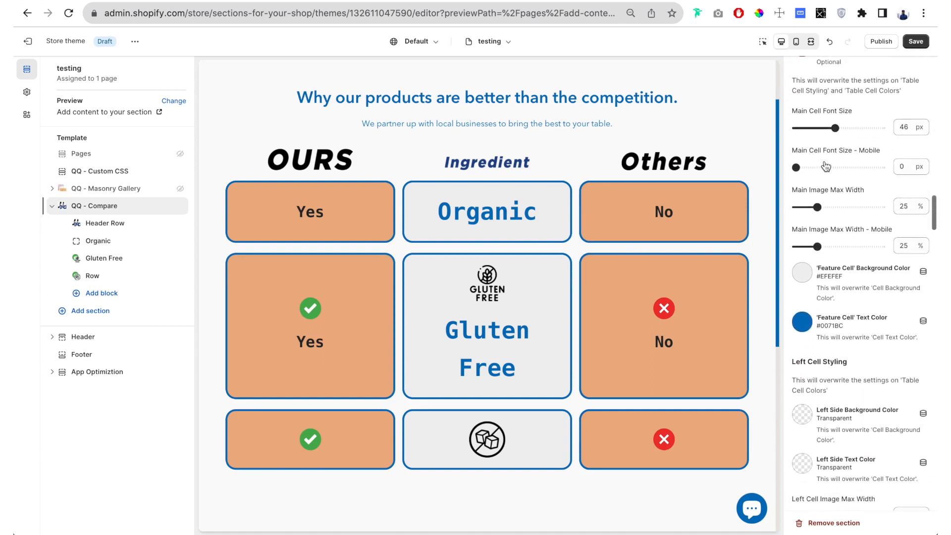
pyautogui.moveTo(834, 127); pyautogui.dragTo(849, 128)
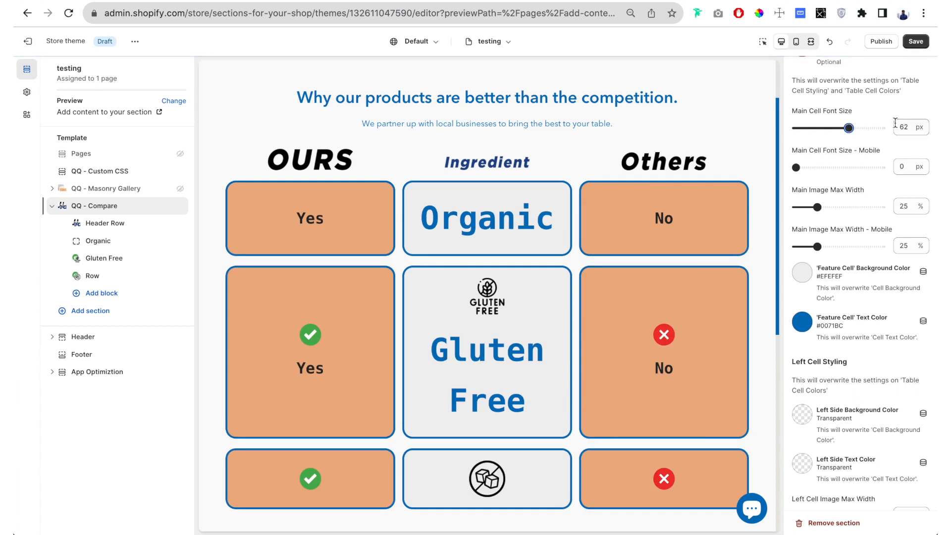
pyautogui.moveTo(850, 128); pyautogui.dragTo(773, 128)
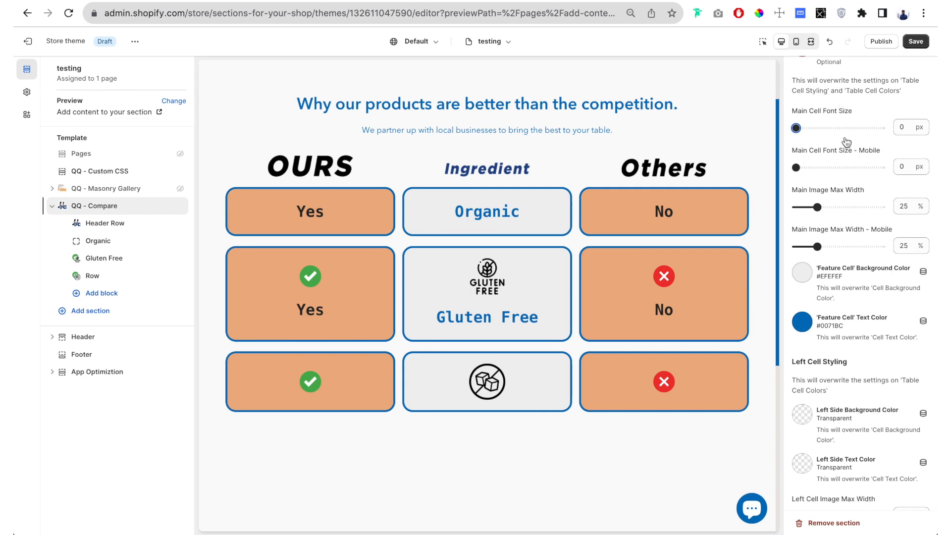
# - Try a main image max width of 46% on the feature icons and restore it to 25%
pyautogui.moveTo(819, 207); pyautogui.dragTo(834, 207)
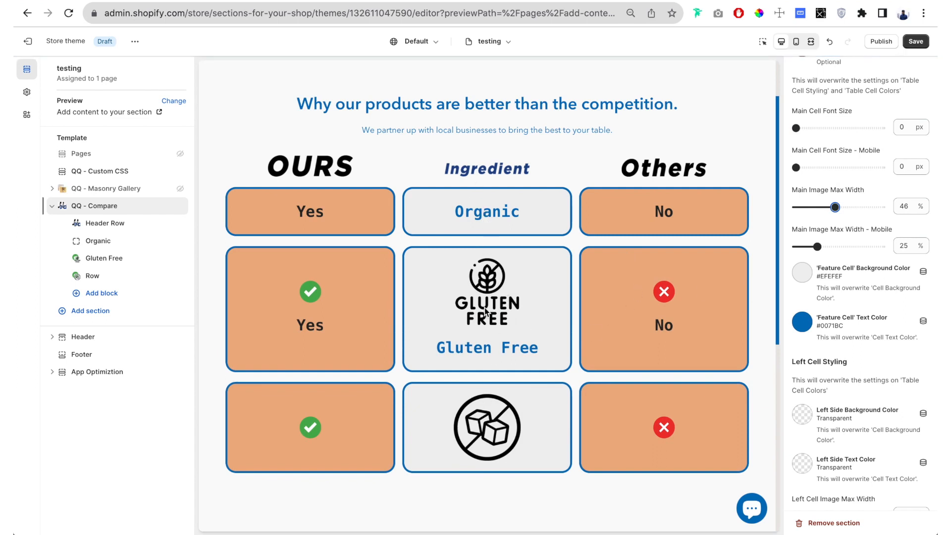
pyautogui.click(822, 207)
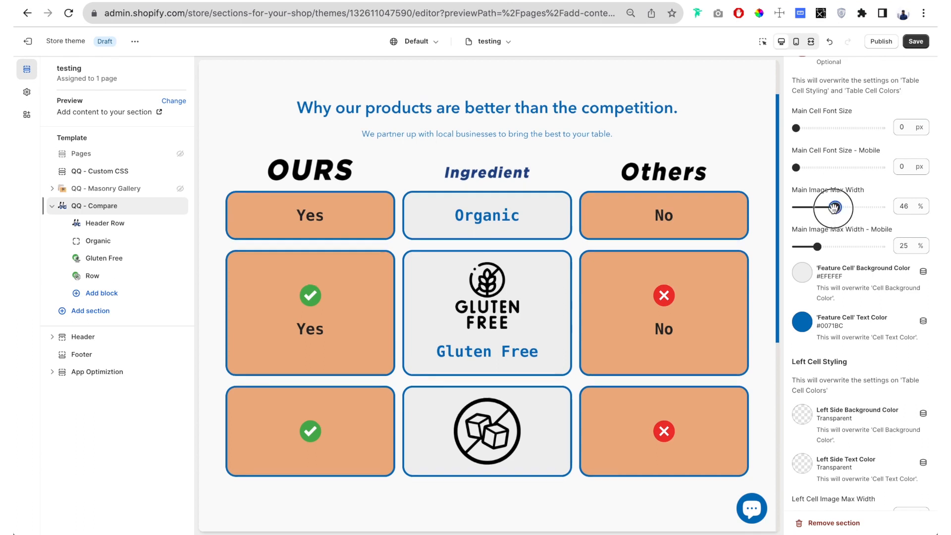
pyautogui.moveTo(822, 207); pyautogui.dragTo(817, 207)
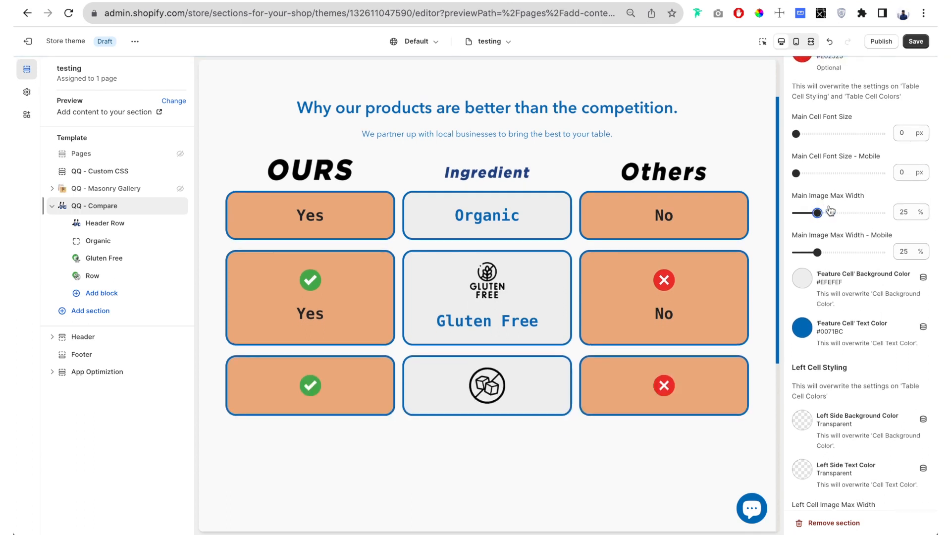
# - Check the feature cell background color in its color picker and close it without choosing another color
pyautogui.scroll(-2, 843, 195)
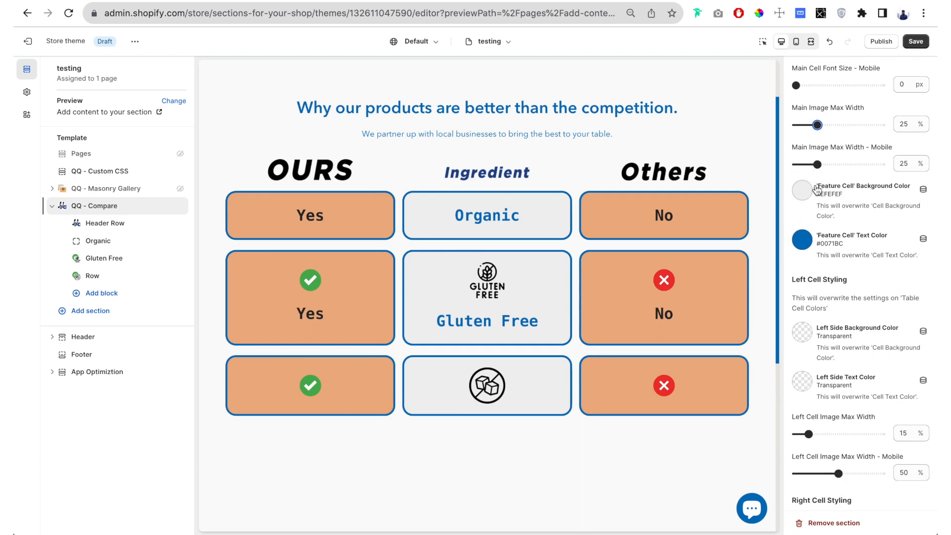
pyautogui.scroll(-1, 808, 198)
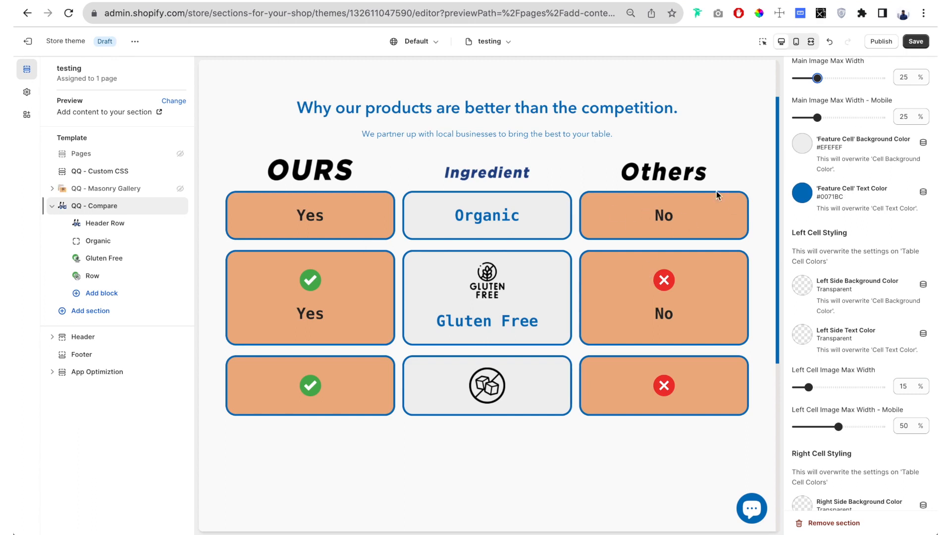
pyautogui.click(805, 149)
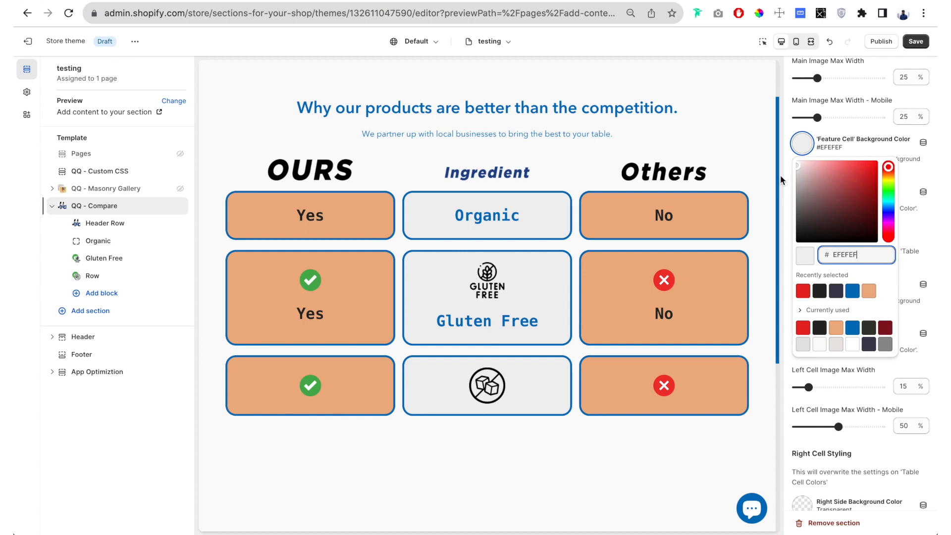
pyautogui.click(792, 126)
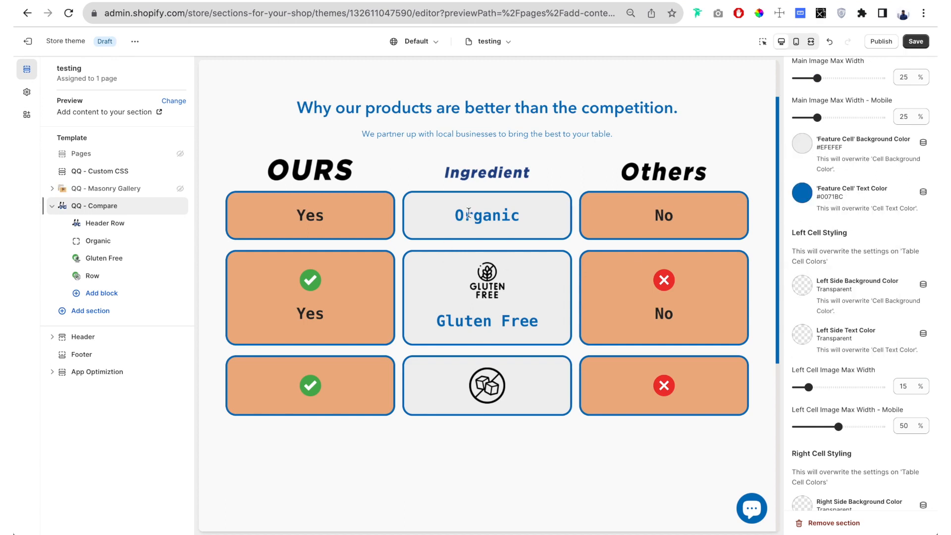
# - Clear the feature cell text color so the feature column uses the general cell text color
pyautogui.scroll(-1, 461, 325)
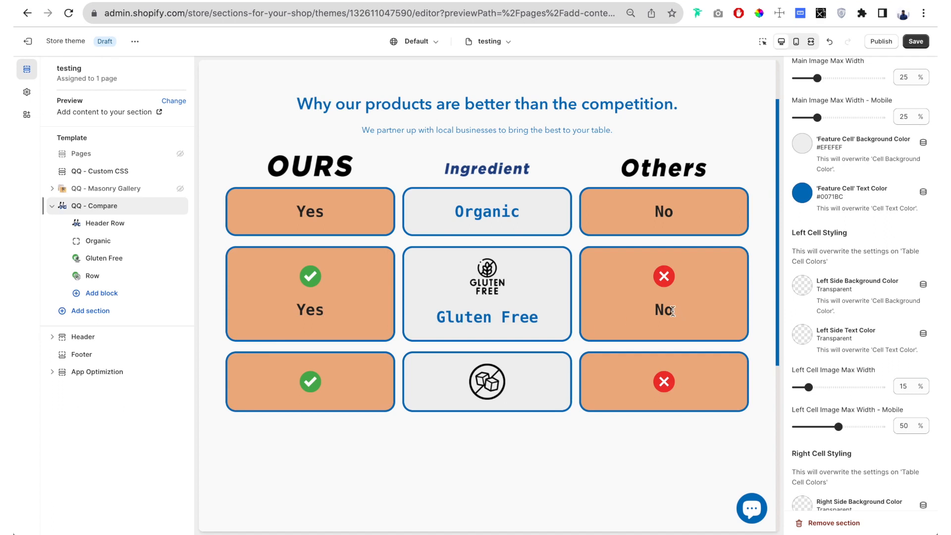
pyautogui.scroll(-1, 534, 320)
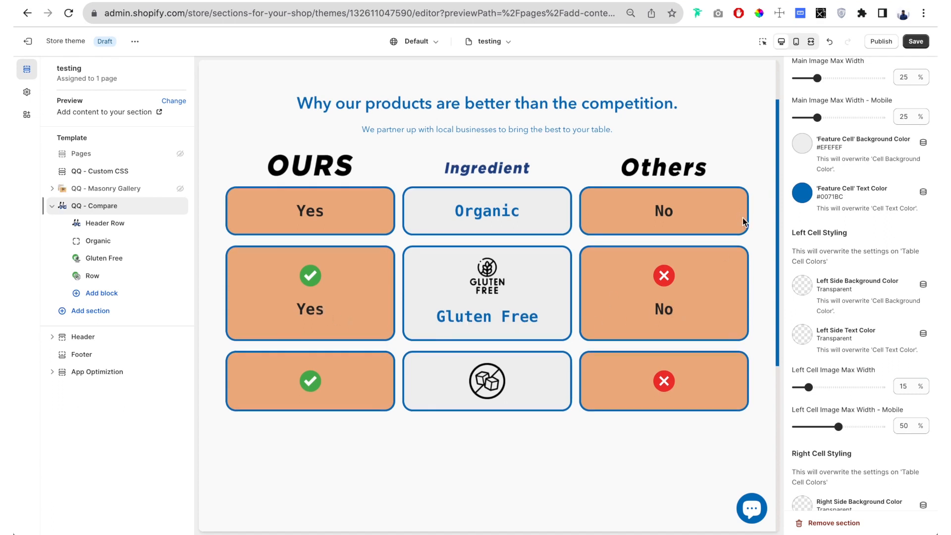
pyautogui.click(811, 198)
pyautogui.doubleClick(863, 304)
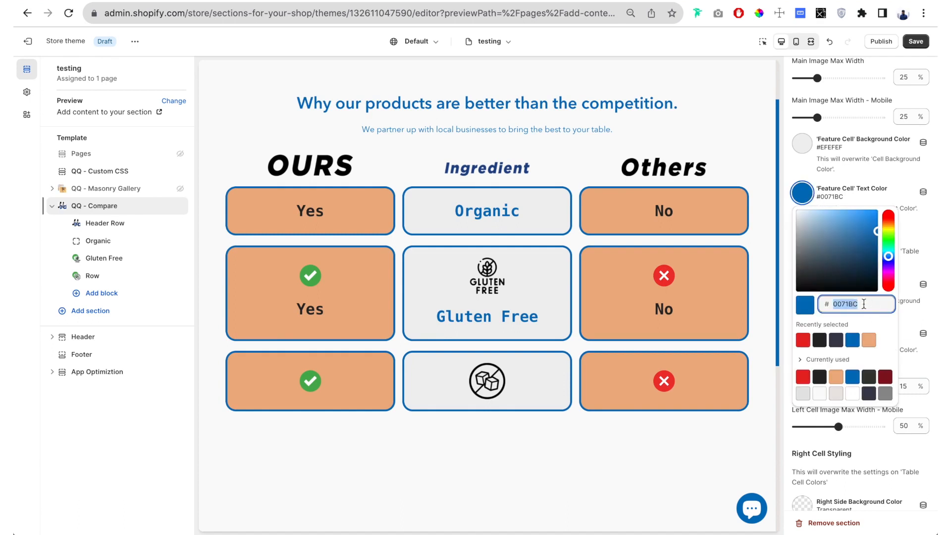
pyautogui.press('BackSpace')
pyautogui.click(795, 166)
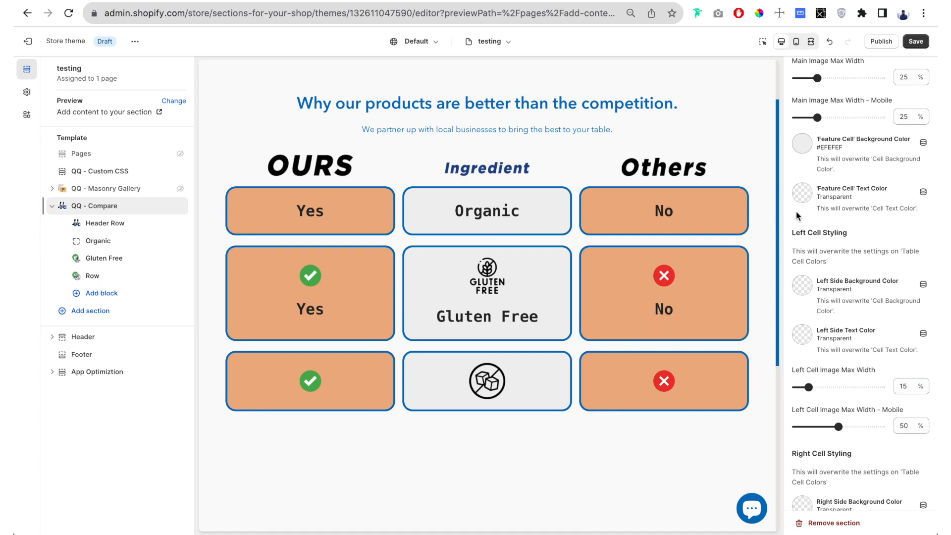
pyautogui.scroll(-3, 785, 122)
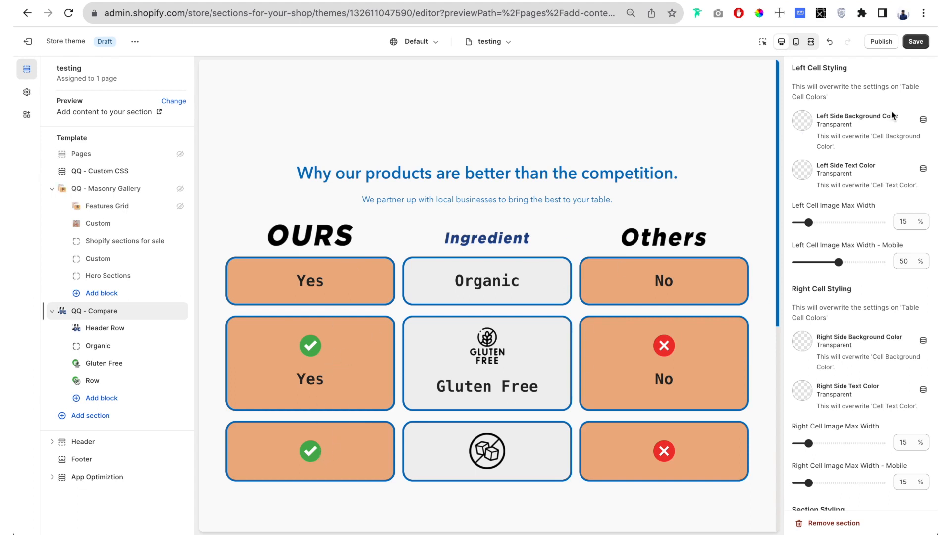
pyautogui.scroll(5, 892, 115)
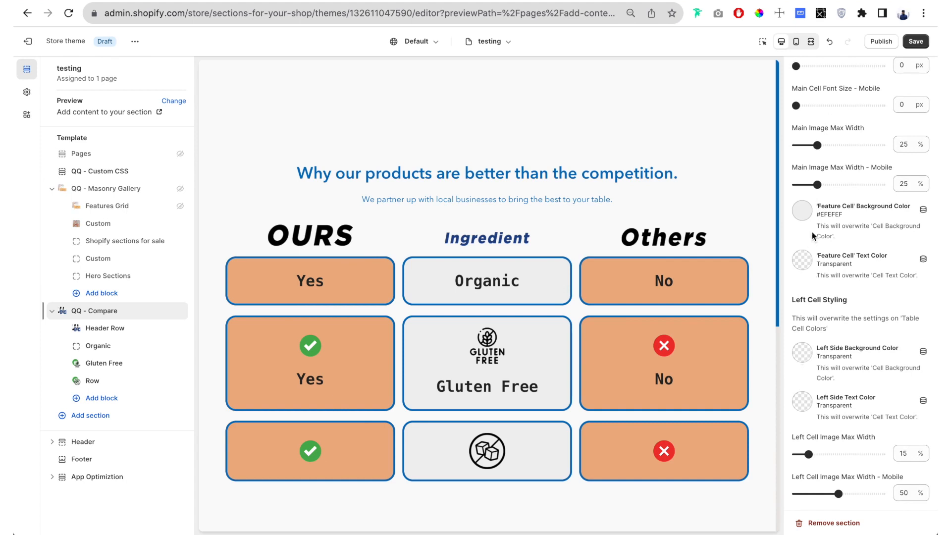
pyautogui.scroll(-4, 804, 225)
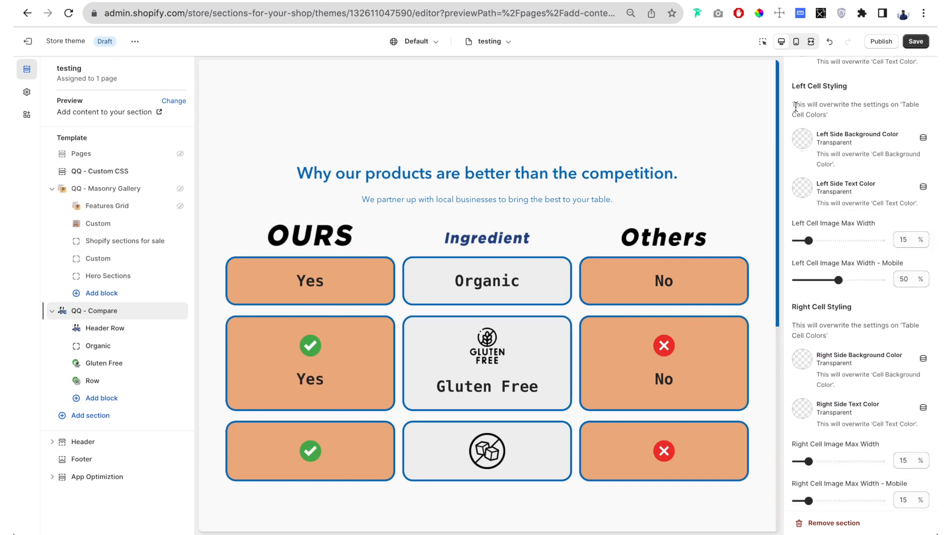
# - Set the left side background color of the comparison table to bright green #74E744
pyautogui.moveTo(796, 107); pyautogui.dragTo(836, 118)
pyautogui.click(853, 114)
pyautogui.scroll(12, 852, 112)
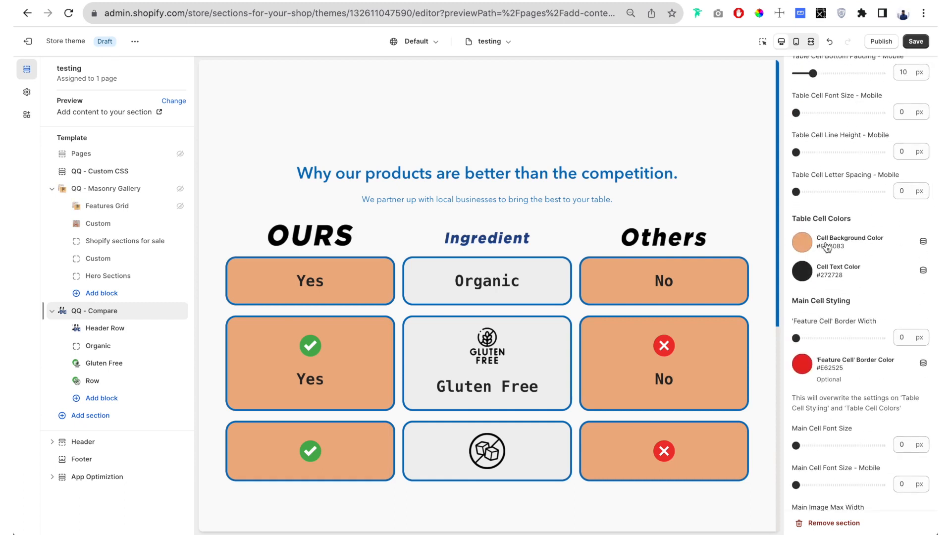
pyautogui.scroll(-6, 825, 242)
pyautogui.scroll(-6, 825, 241)
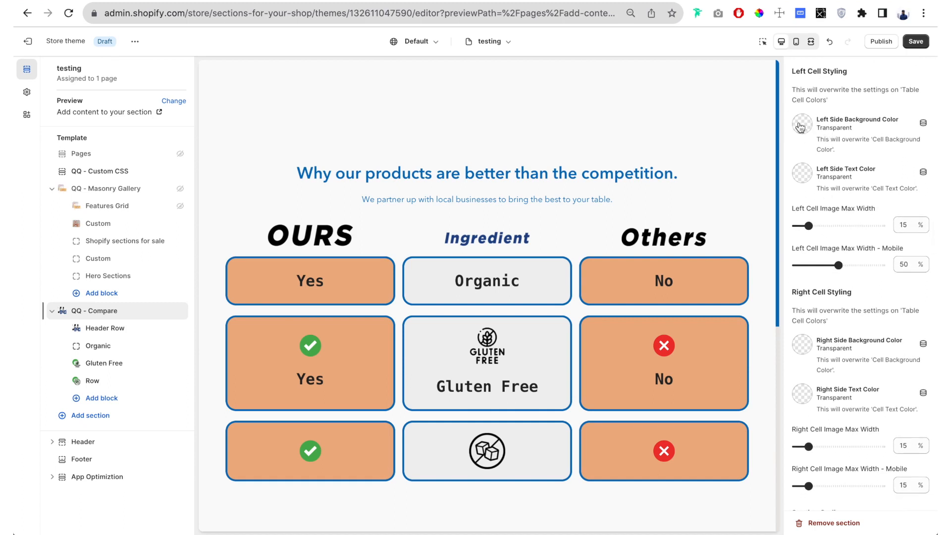
pyautogui.click(800, 127)
pyautogui.click(887, 168)
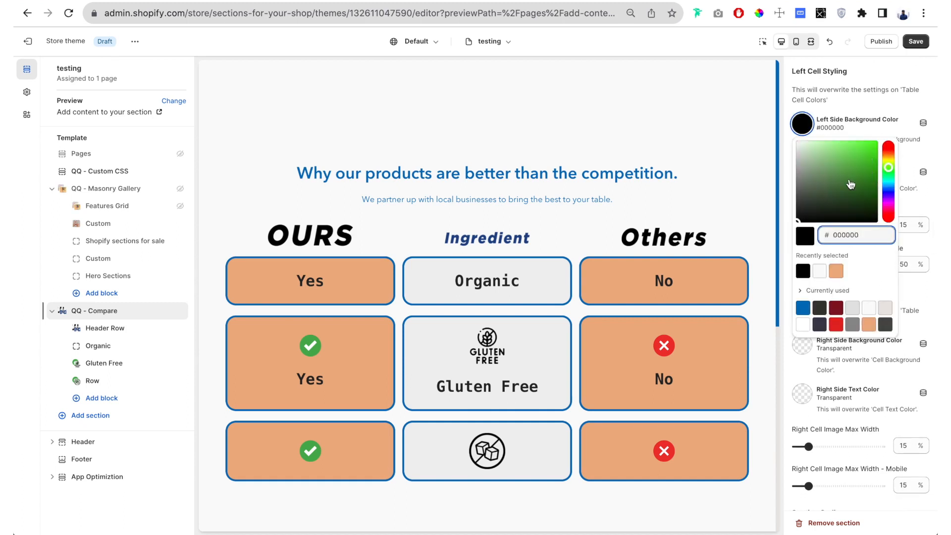
pyautogui.click(853, 149)
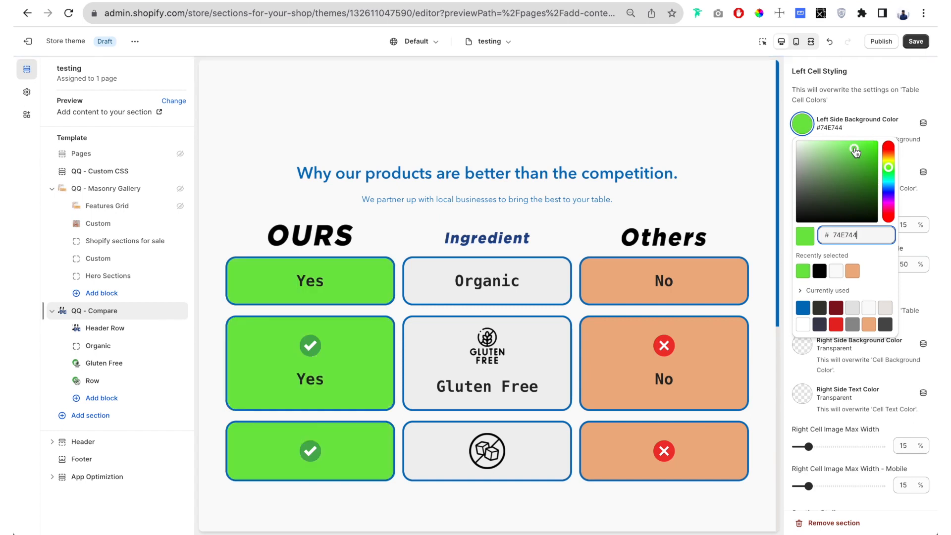
pyautogui.click(860, 106)
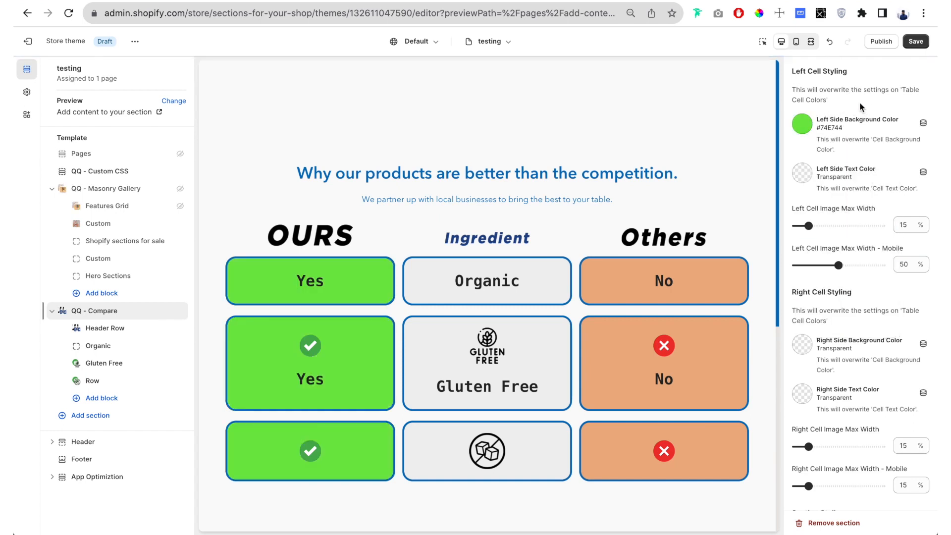
# - Set the left side text color to white #FFFFFF and the left cell image max width to 28%
pyautogui.click(811, 176)
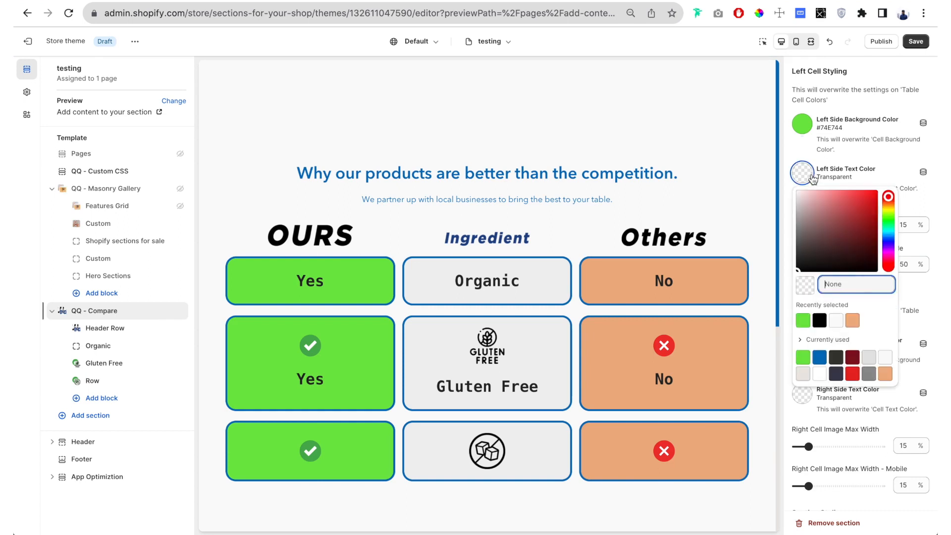
pyautogui.click(819, 373)
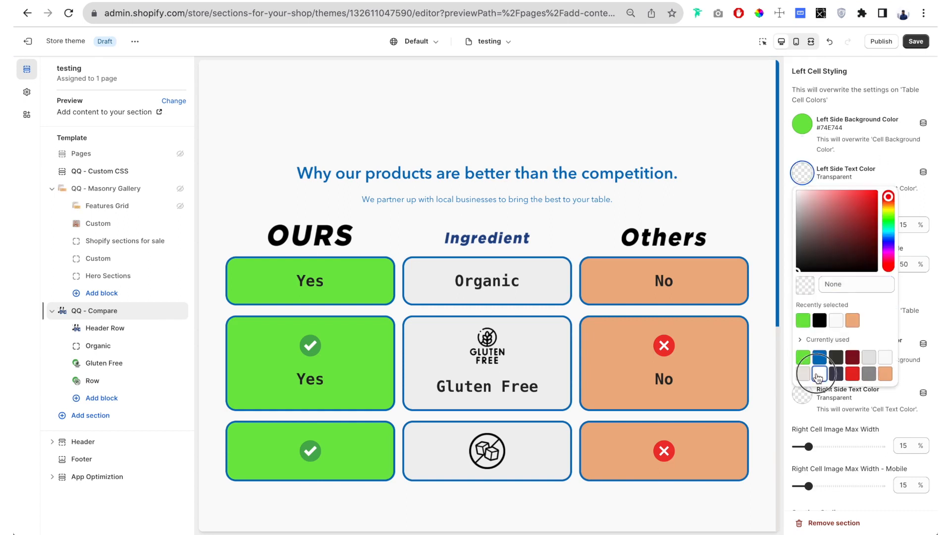
pyautogui.click(795, 138)
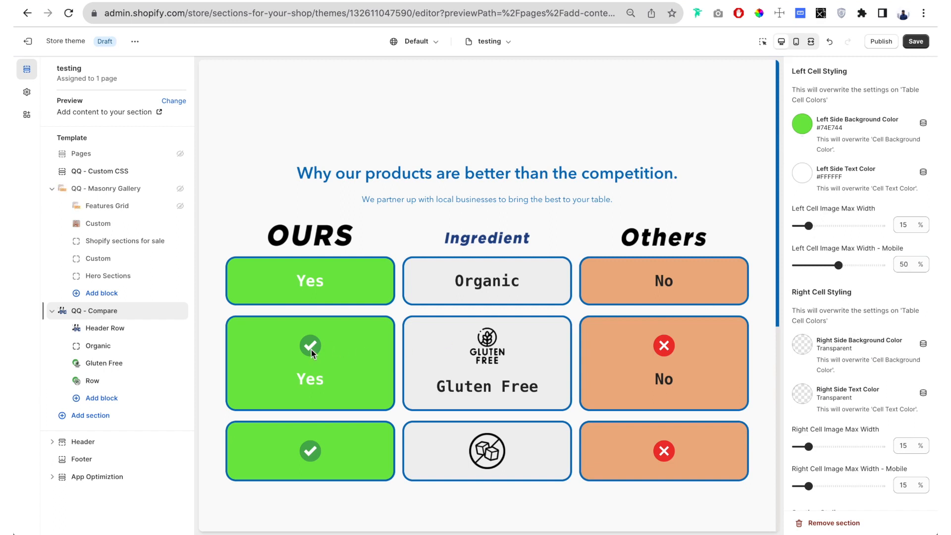
pyautogui.moveTo(808, 225); pyautogui.dragTo(819, 226)
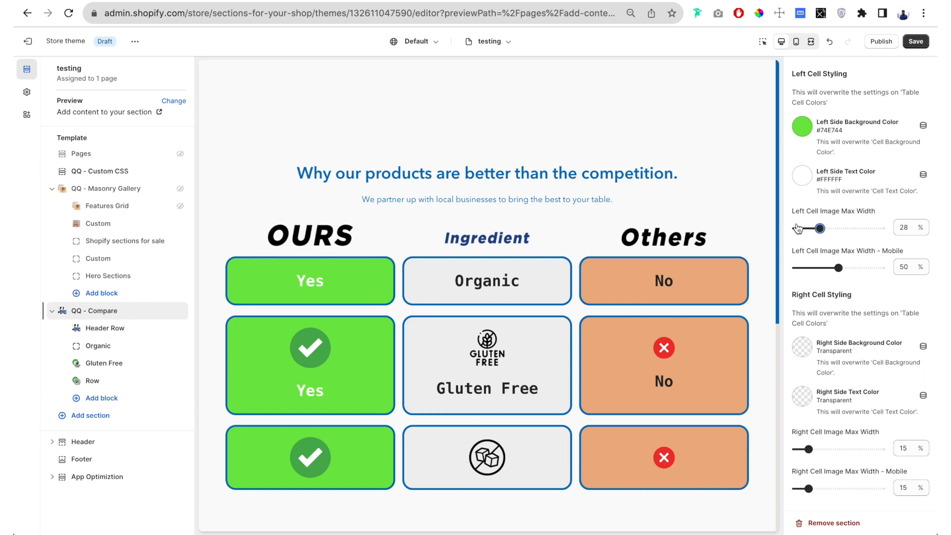
# - Set the right side background color to dark red #5F0505 and the right side text color to white #FFFFFF
pyautogui.scroll(-5, 802, 229)
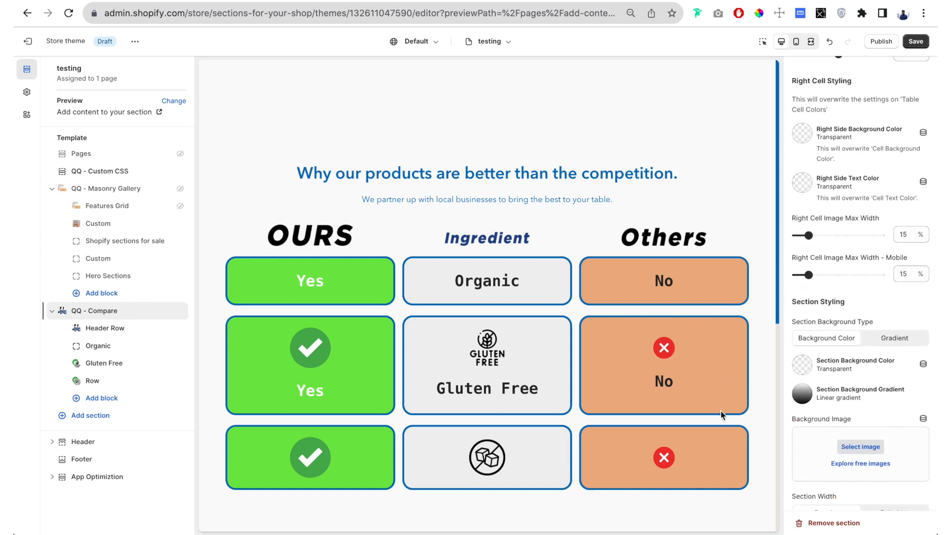
pyautogui.click(802, 137)
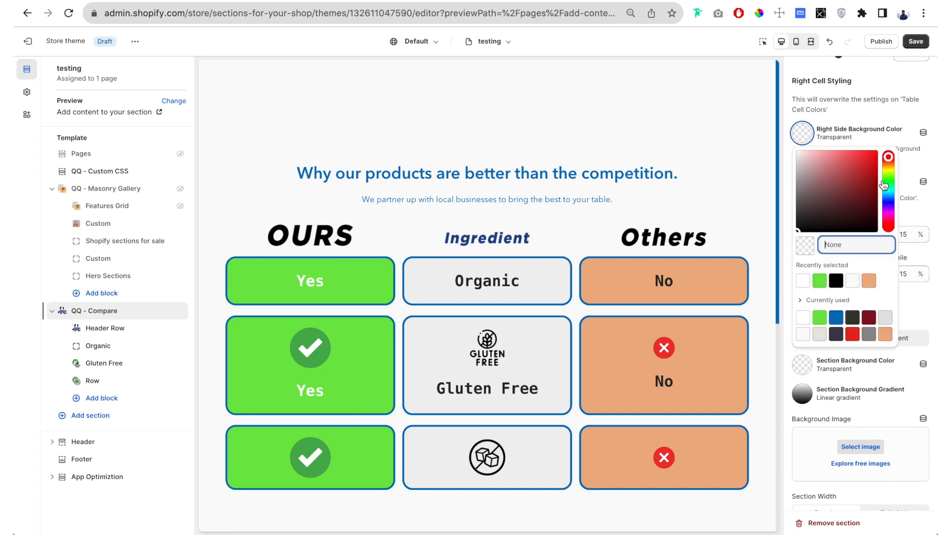
pyautogui.moveTo(877, 191); pyautogui.dragTo(873, 202)
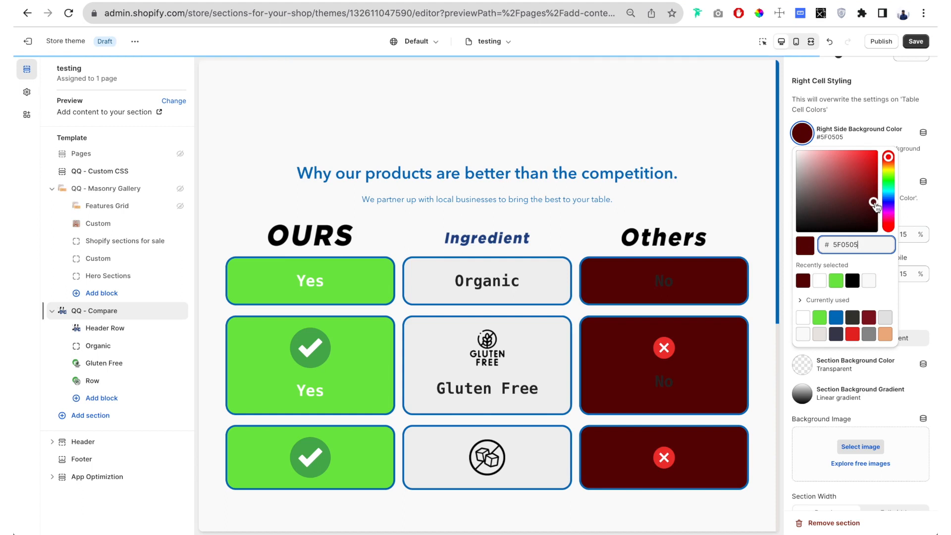
pyautogui.click(852, 115)
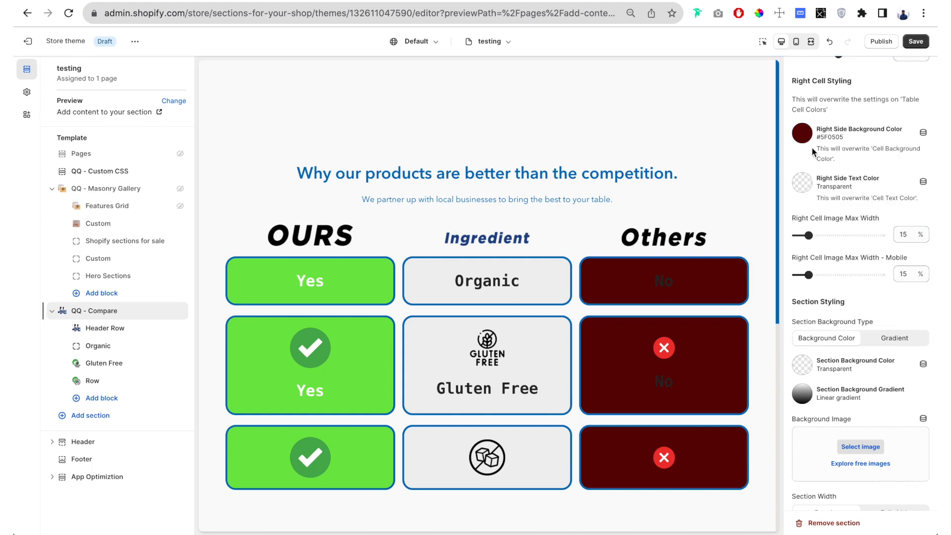
pyautogui.click(802, 183)
pyautogui.click(819, 330)
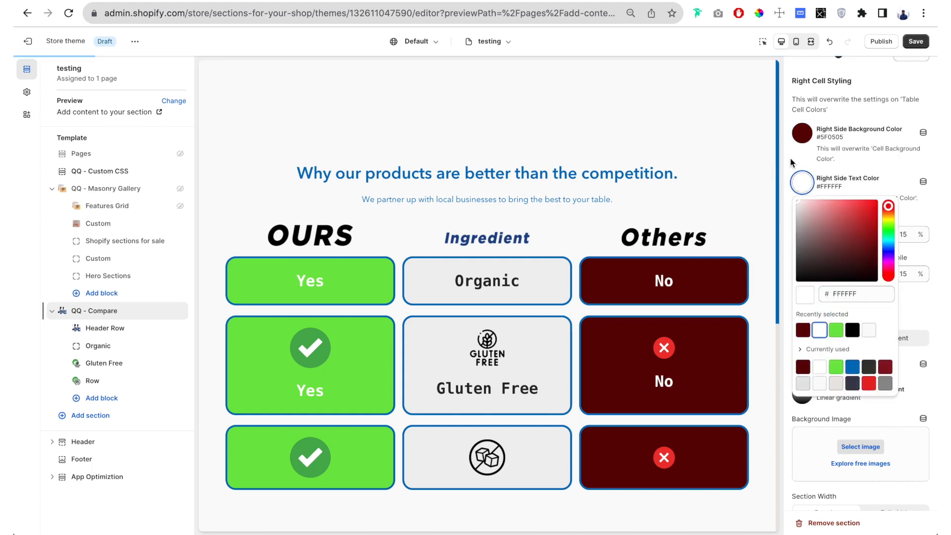
pyautogui.click(679, 384)
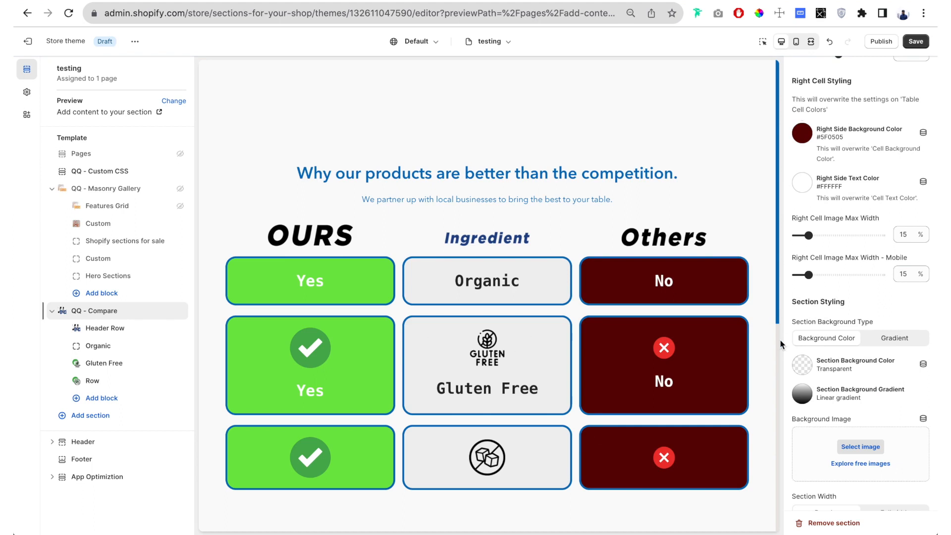
# - Clear the right side background color and the right side text color so both are transparent
pyautogui.click(803, 133)
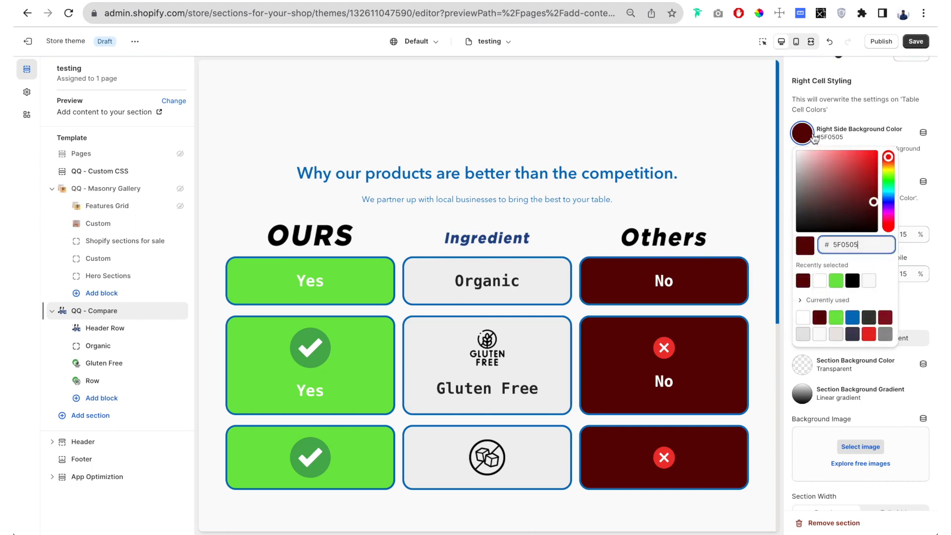
pyautogui.doubleClick(864, 244)
pyautogui.press('BackSpace')
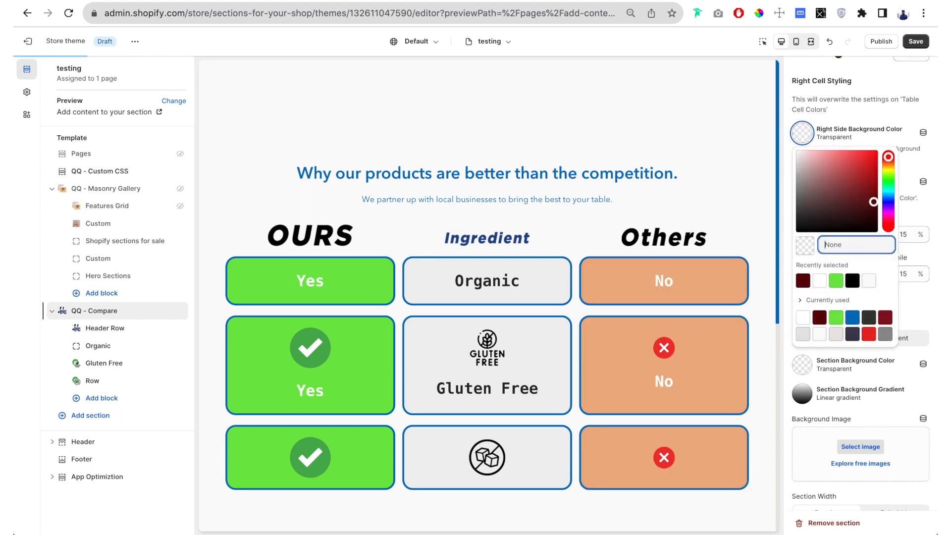
pyautogui.click(786, 141)
pyautogui.scroll(3, 787, 140)
pyautogui.scroll(-1, 792, 223)
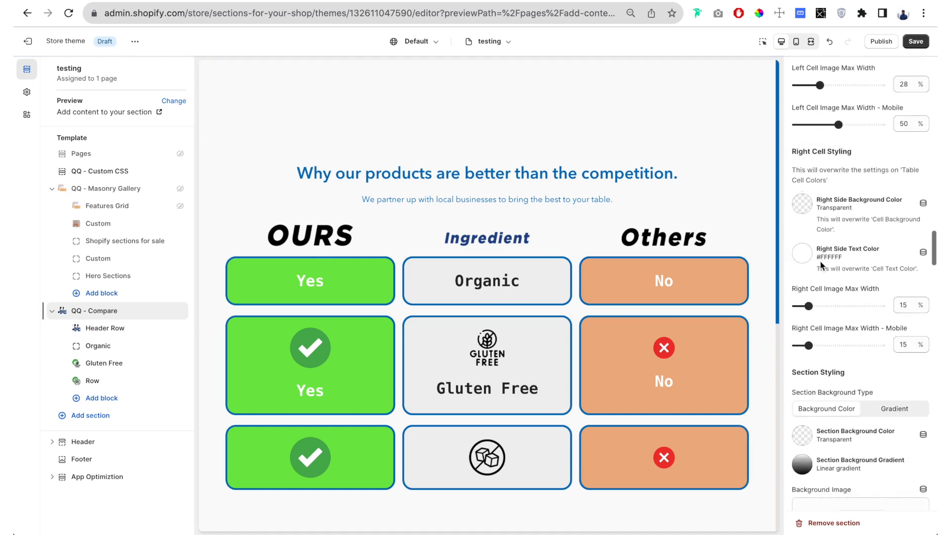
pyautogui.click(802, 253)
pyautogui.doubleClick(862, 138)
pyautogui.press('BackSpace')
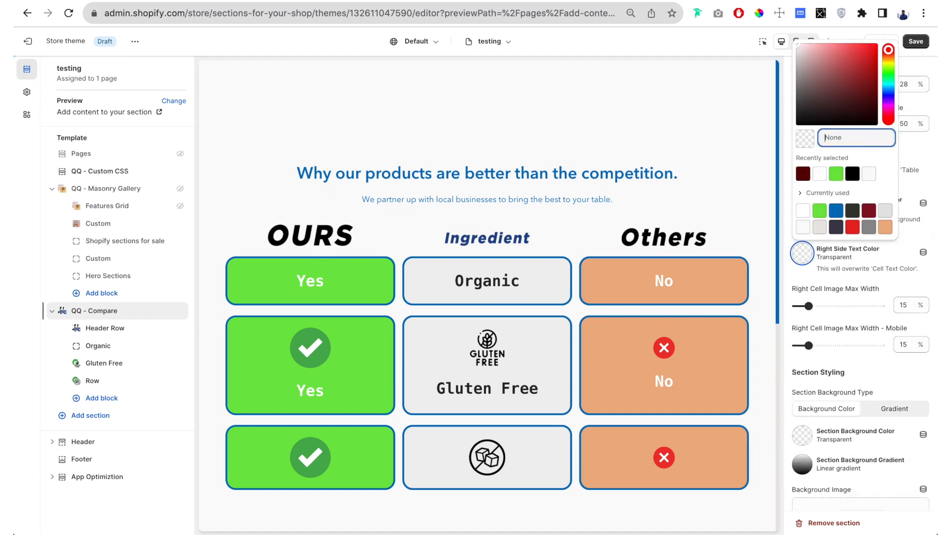
pyautogui.click(785, 216)
# - Clear the left side background color and the left side text color so the general cell colors apply
pyautogui.scroll(3, 785, 216)
pyautogui.scroll(1, 785, 216)
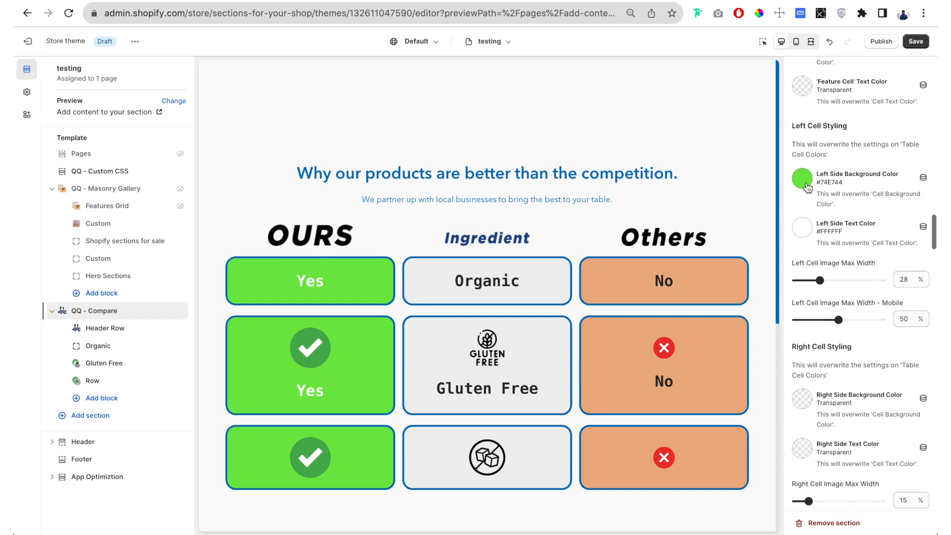
pyautogui.click(802, 178)
pyautogui.doubleClick(866, 290)
pyautogui.press('BackSpace')
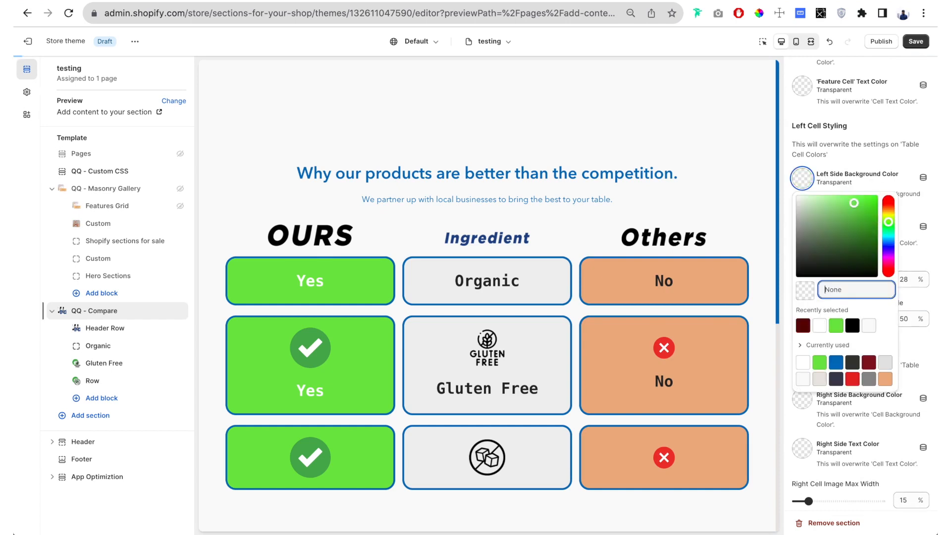
pyautogui.click(786, 218)
pyautogui.click(848, 232)
pyautogui.doubleClick(861, 338)
pyautogui.press('BackSpace')
pyautogui.click(816, 195)
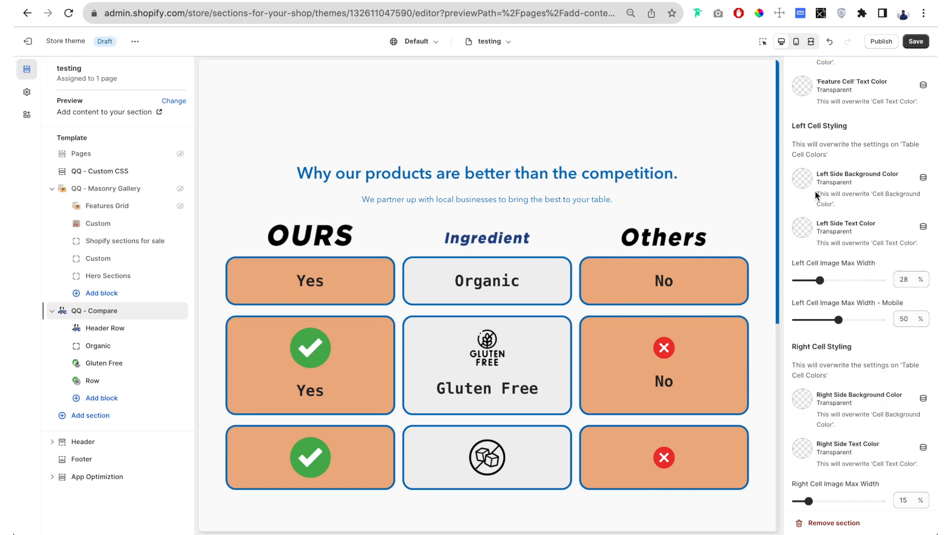
# - Clear the feature cell background color so the middle column uses the general cell background color
pyautogui.scroll(3, 887, 207)
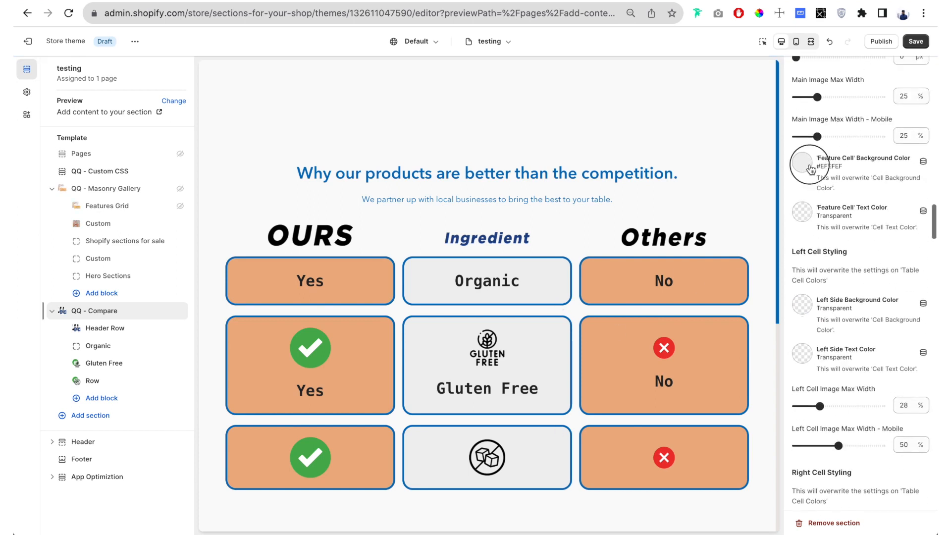
pyautogui.click(801, 161)
pyautogui.doubleClick(866, 273)
pyautogui.press('BackSpace')
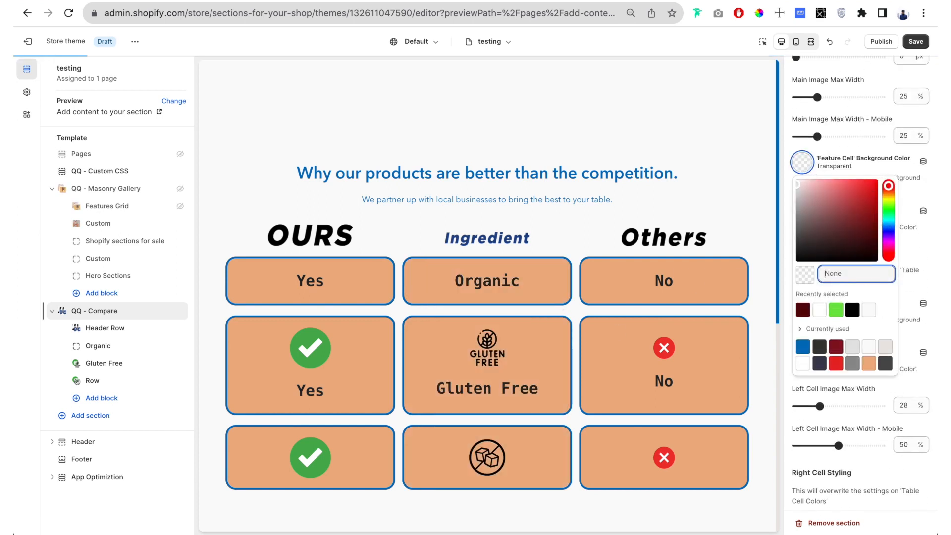
pyautogui.click(788, 178)
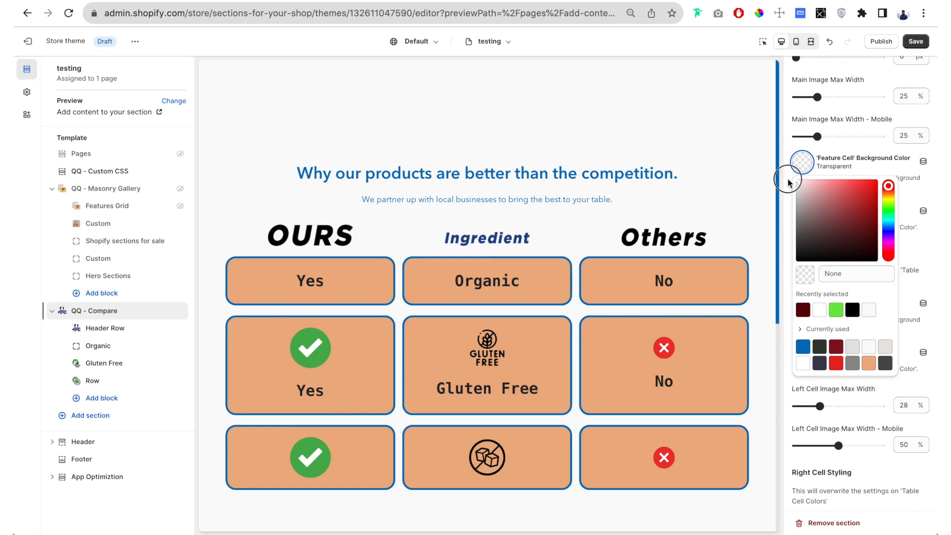
# - Set the feature cell background color to the light gray #E5E5E5 already used in the theme
pyautogui.scroll(8, 787, 178)
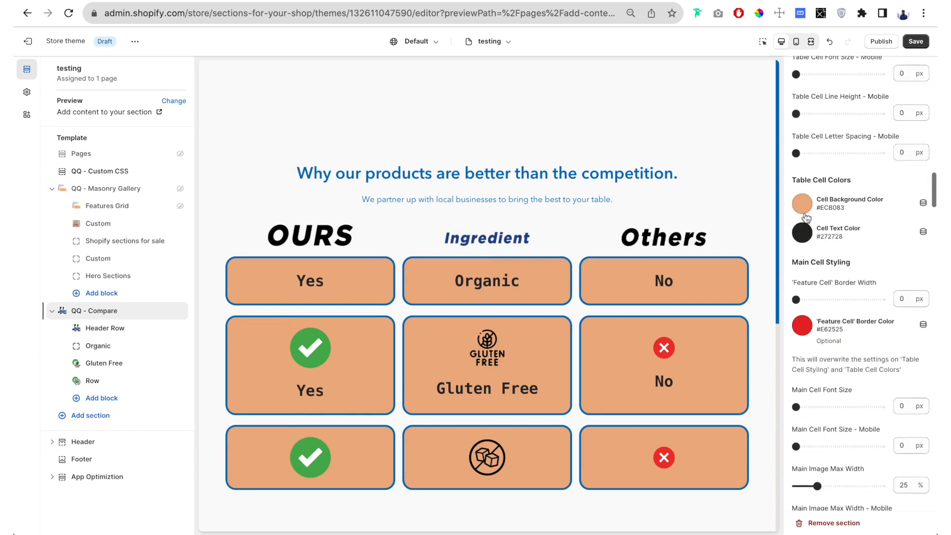
pyautogui.scroll(-7, 804, 213)
pyautogui.click(803, 183)
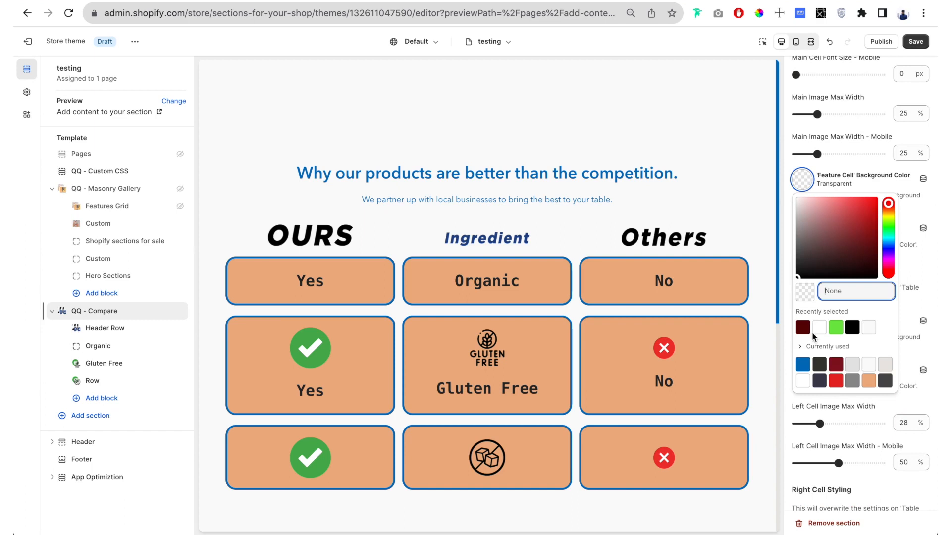
pyautogui.click(856, 370)
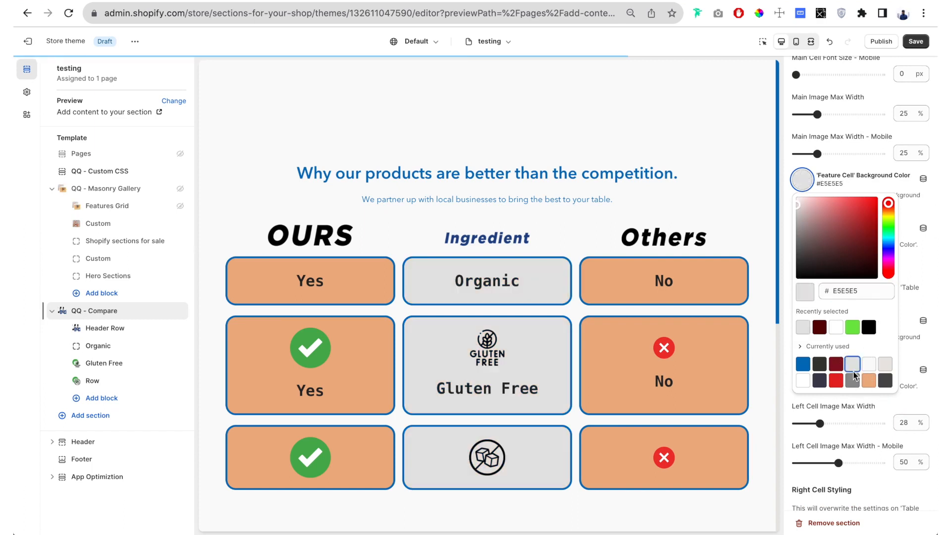
pyautogui.click(769, 237)
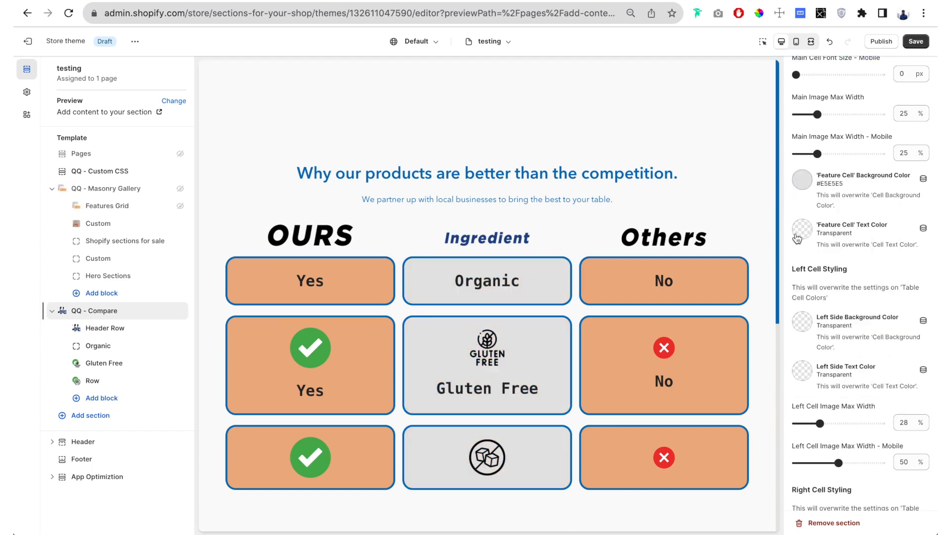
# - Set the comparison section's background color to white #FFFFFF and check it in the preview
pyautogui.scroll(-8, 799, 237)
pyautogui.scroll(-5, 798, 238)
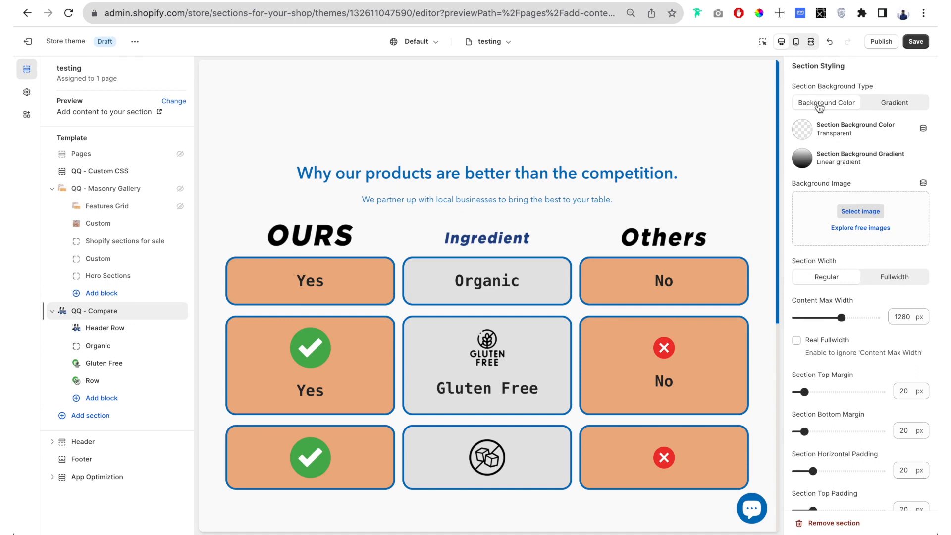
pyautogui.click(803, 135)
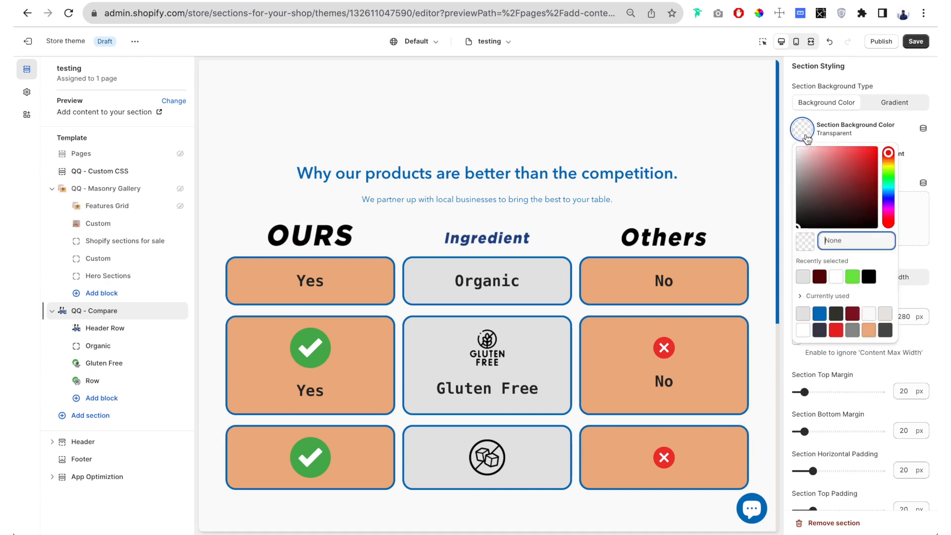
pyautogui.click(868, 314)
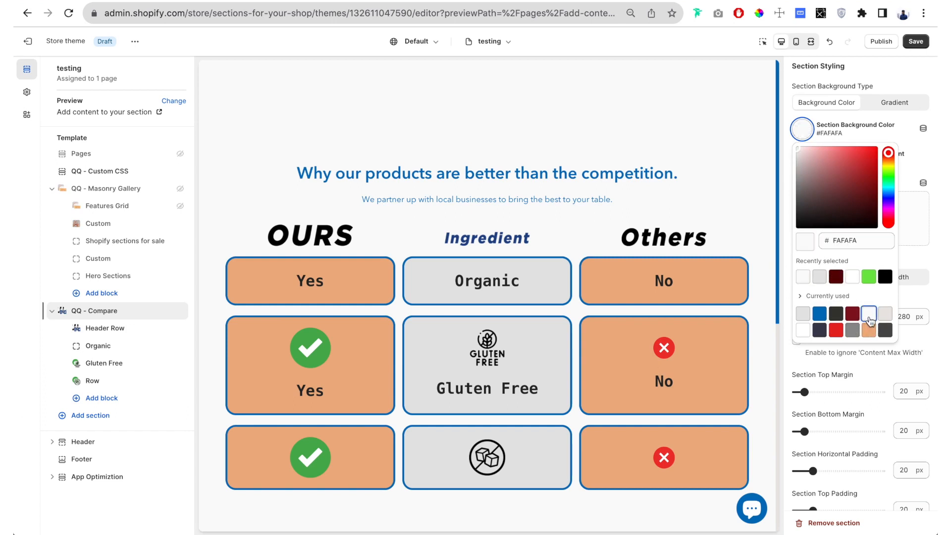
pyautogui.moveTo(826, 199); pyautogui.dragTo(777, 113)
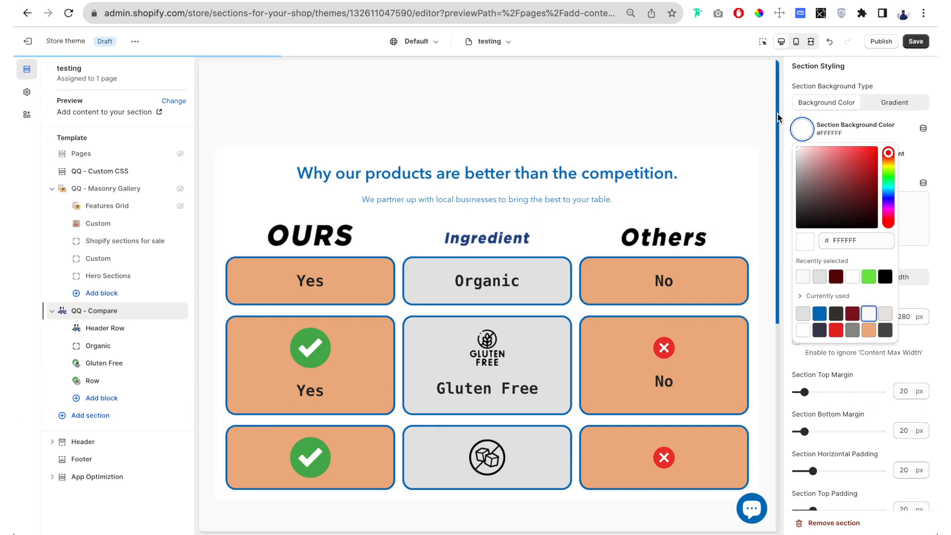
pyautogui.click(728, 156)
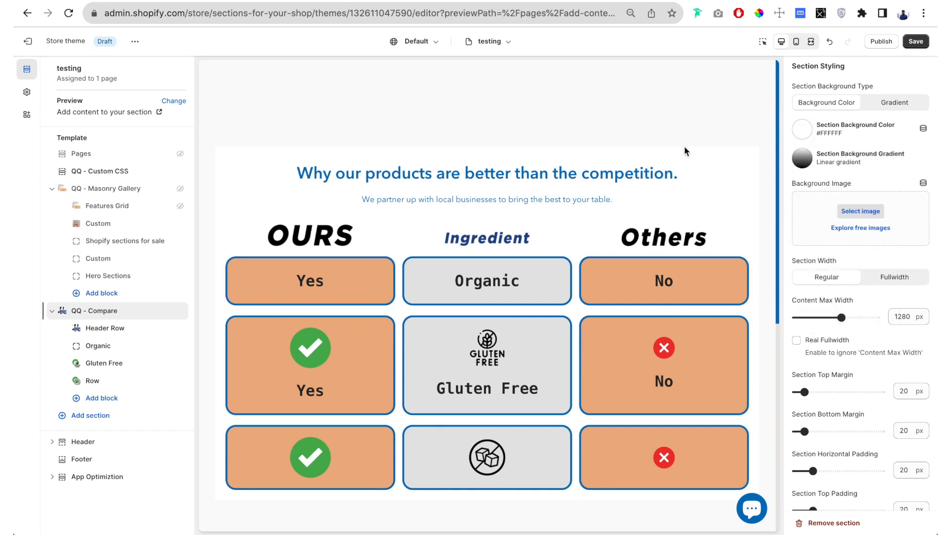
pyautogui.scroll(-1, 738, 181)
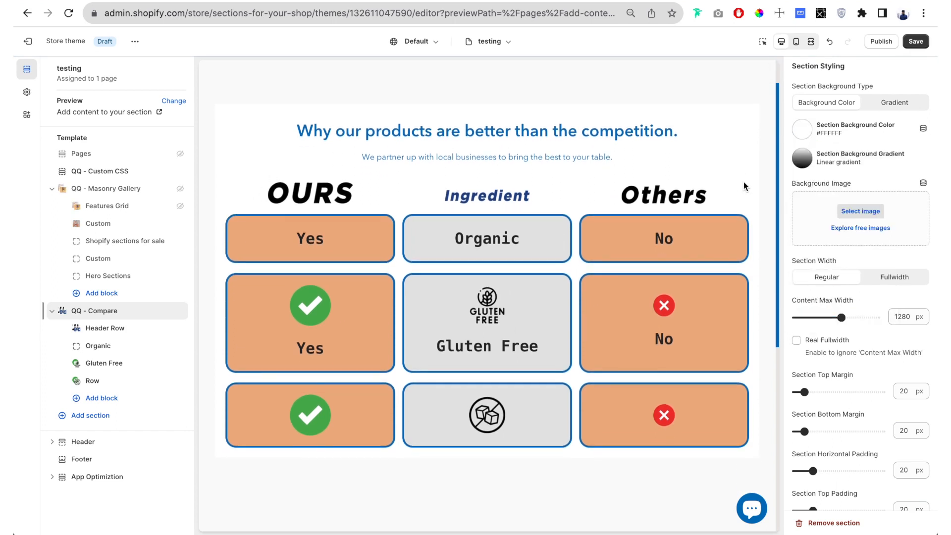
# - Preview a linear section background gradient from green #74E744 to red #FF0A0A, and return the section background type to Background Color
pyautogui.click(894, 103)
pyautogui.scroll(1, 652, 233)
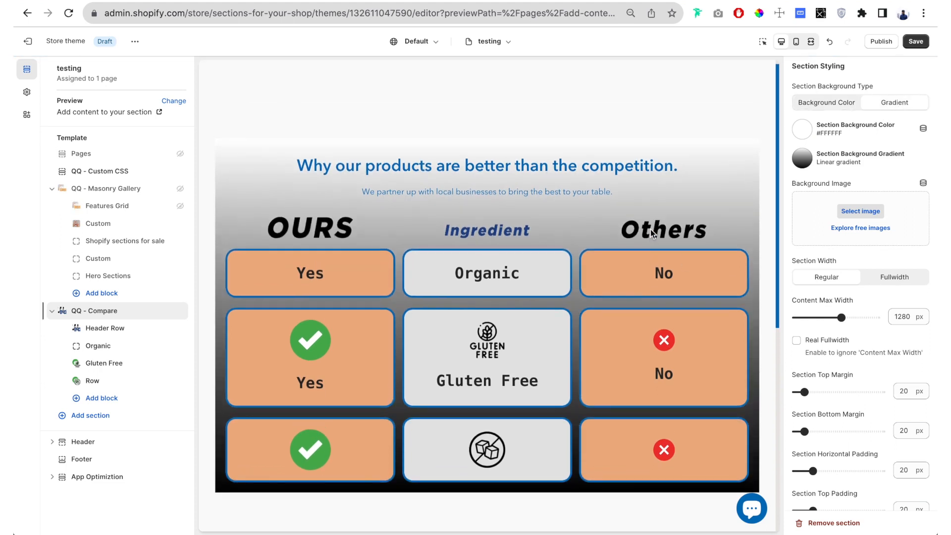
pyautogui.click(818, 163)
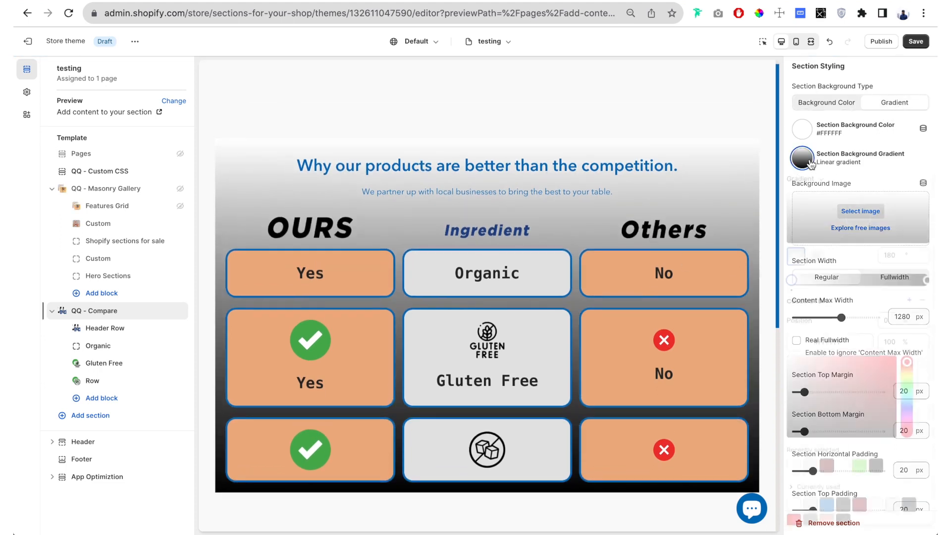
pyautogui.click(859, 468)
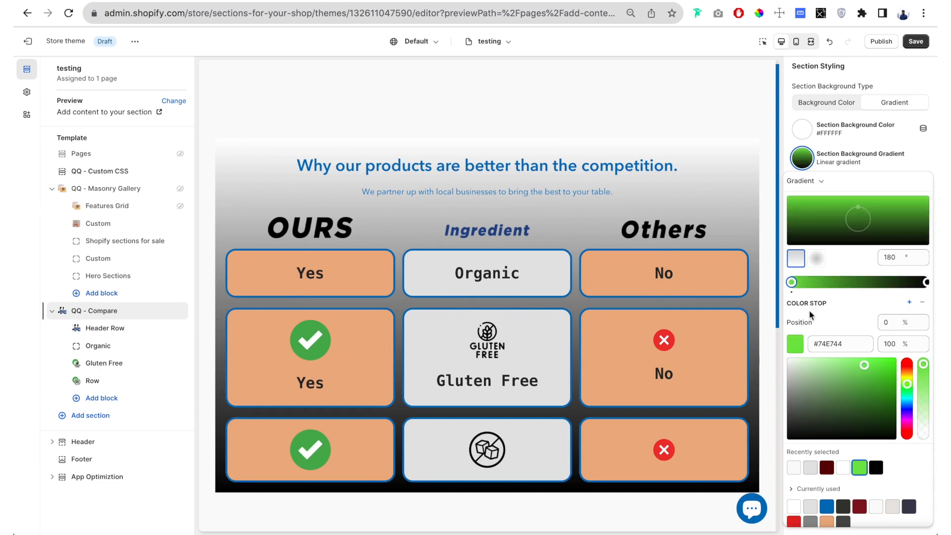
pyautogui.click(926, 281)
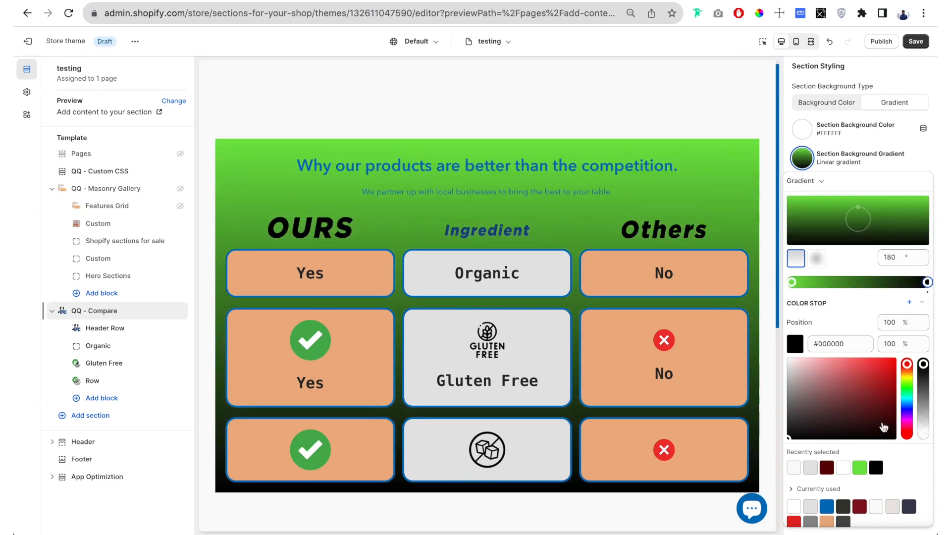
pyautogui.moveTo(881, 421); pyautogui.dragTo(893, 359)
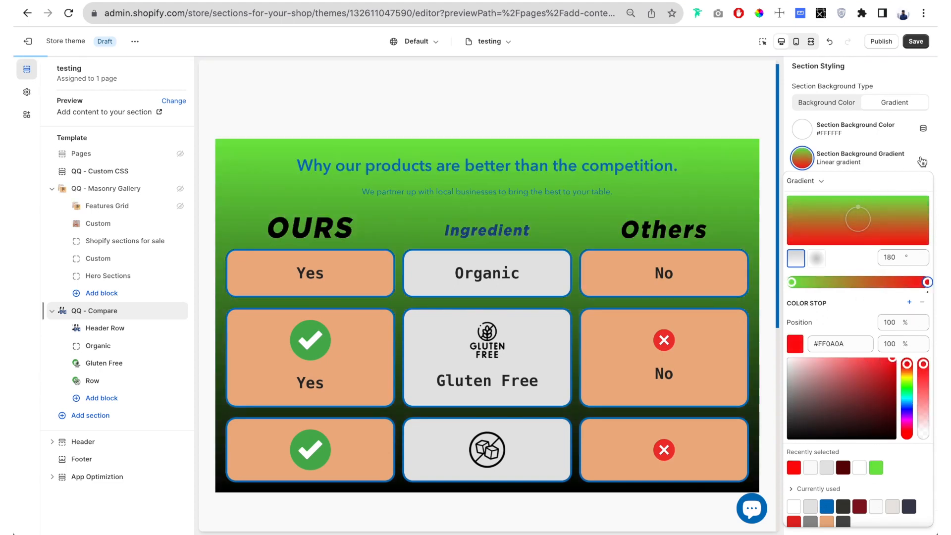
pyautogui.click(916, 163)
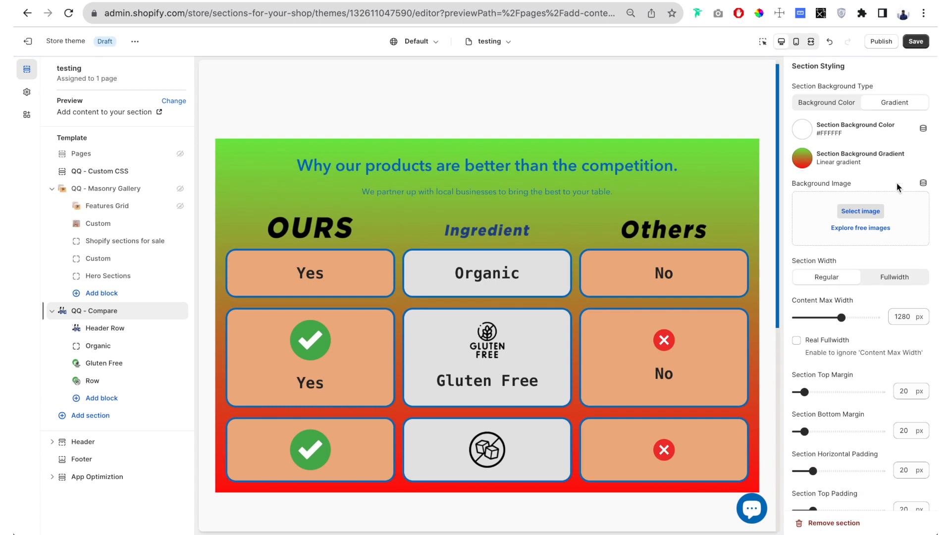
pyautogui.click(830, 103)
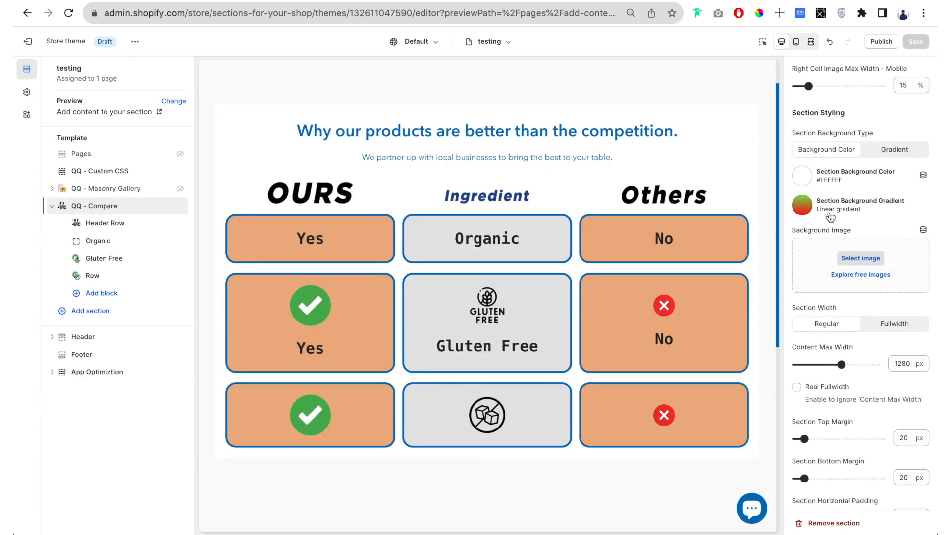
# - Add the orange juice bottle photo from the store library as the section's background image and check it in the preview
pyautogui.scroll(-1, 824, 207)
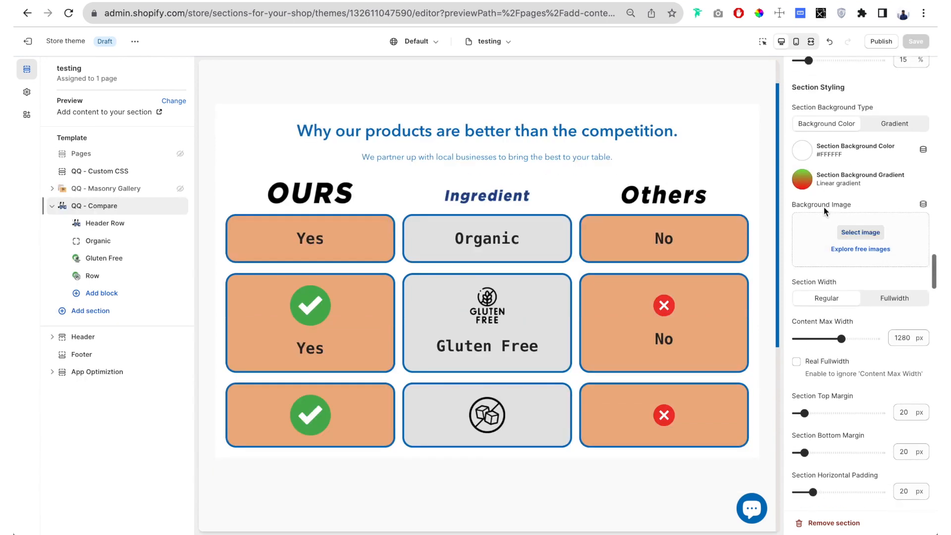
pyautogui.scroll(-1, 824, 207)
pyautogui.click(860, 200)
pyautogui.scroll(-5, 522, 249)
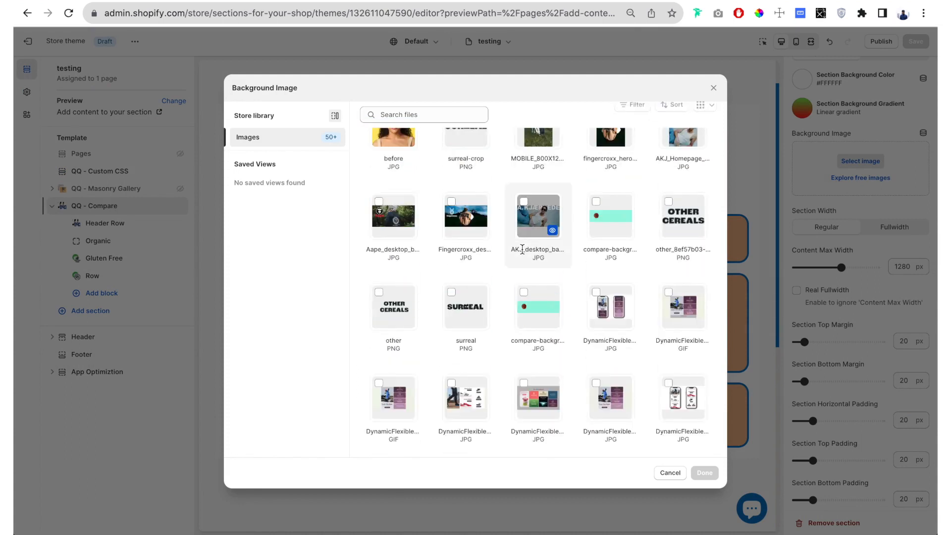
pyautogui.scroll(-10, 522, 249)
pyautogui.scroll(-10, 522, 248)
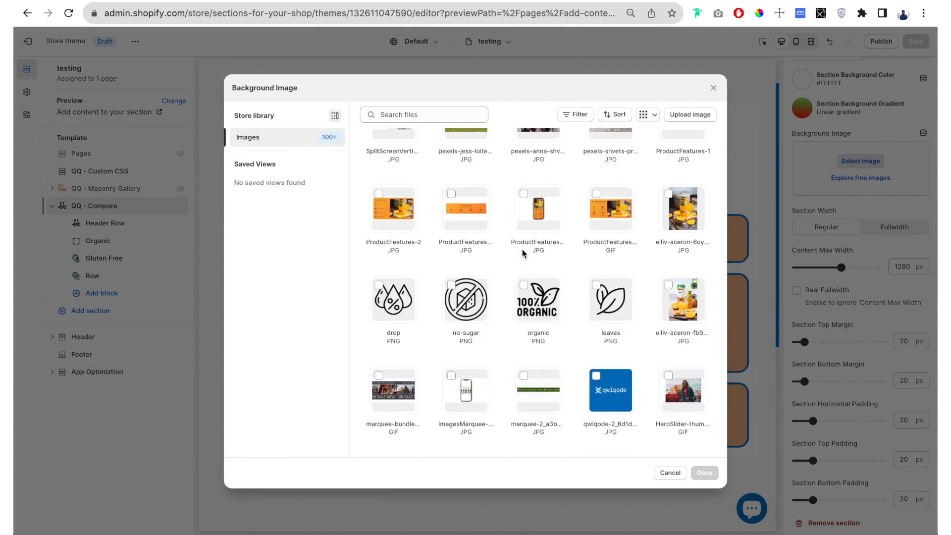
pyautogui.scroll(-1, 522, 248)
pyautogui.scroll(5, 522, 249)
pyautogui.scroll(-1, 522, 249)
pyautogui.scroll(-1, 522, 249)
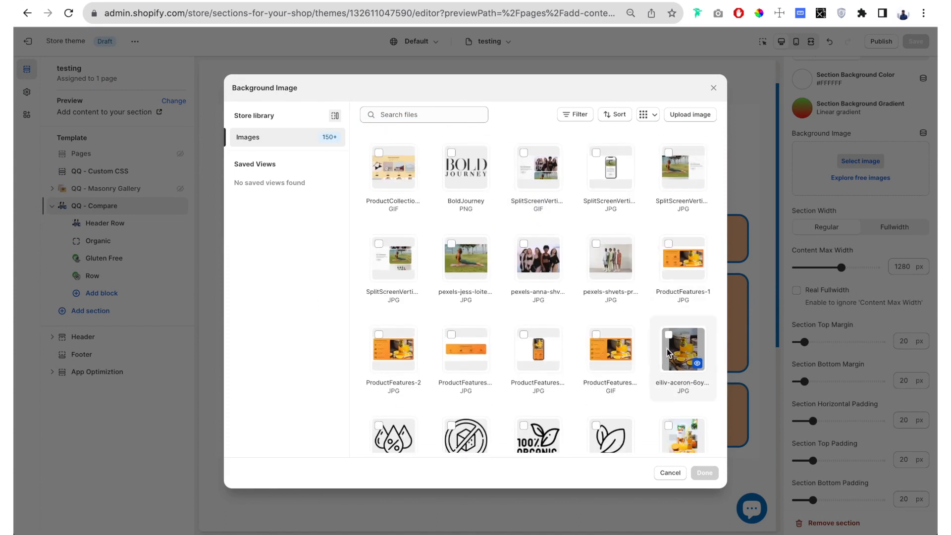
pyautogui.click(684, 439)
pyautogui.click(704, 472)
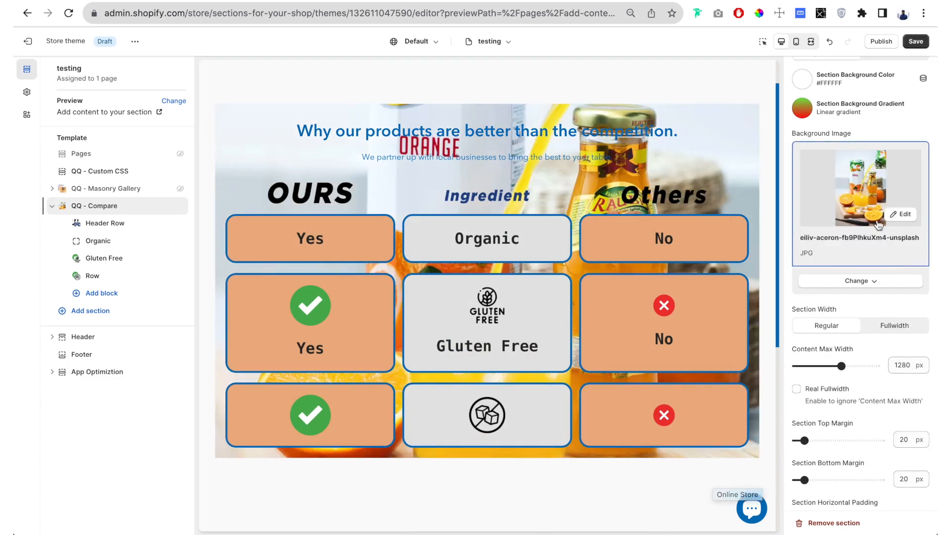
pyautogui.scroll(1, 448, 213)
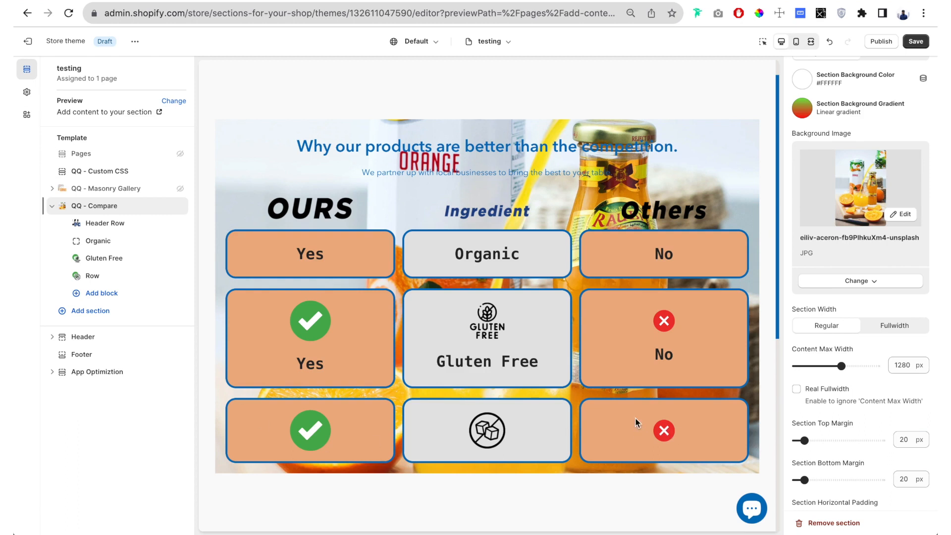
# - Remove the background image from the comparison section
pyautogui.scroll(1, 841, 186)
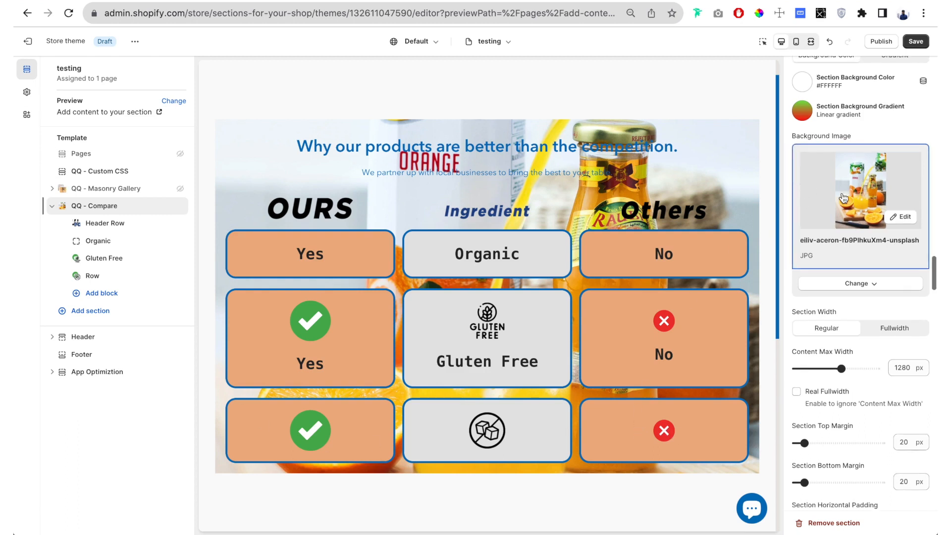
pyautogui.click(899, 283)
pyautogui.click(856, 340)
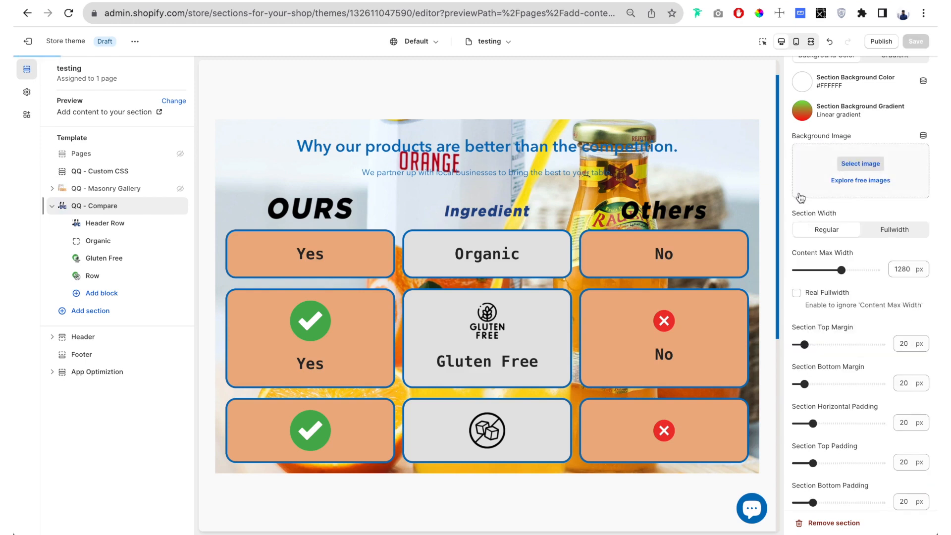
pyautogui.scroll(1, 800, 198)
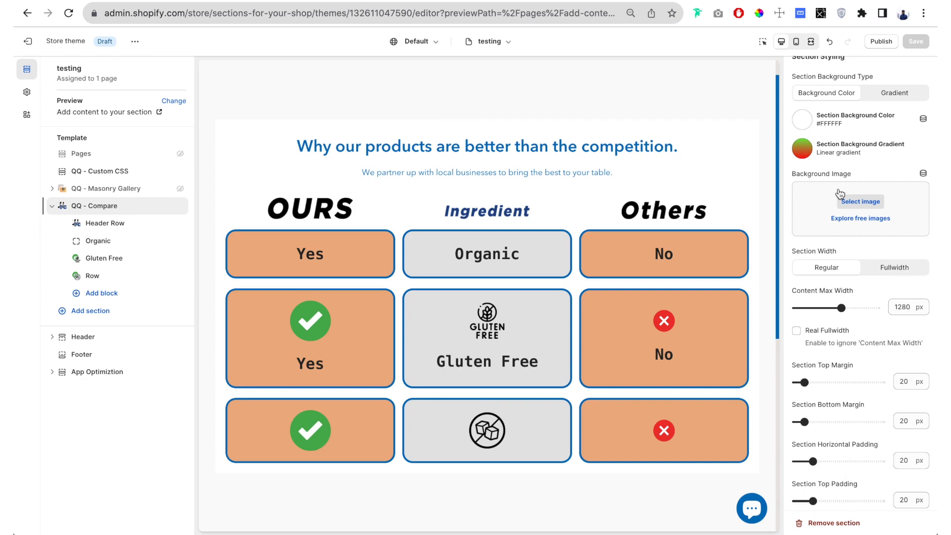
# - Set the section width to Fullwidth and the Content Max Width to 860 px
pyautogui.scroll(-1, 815, 289)
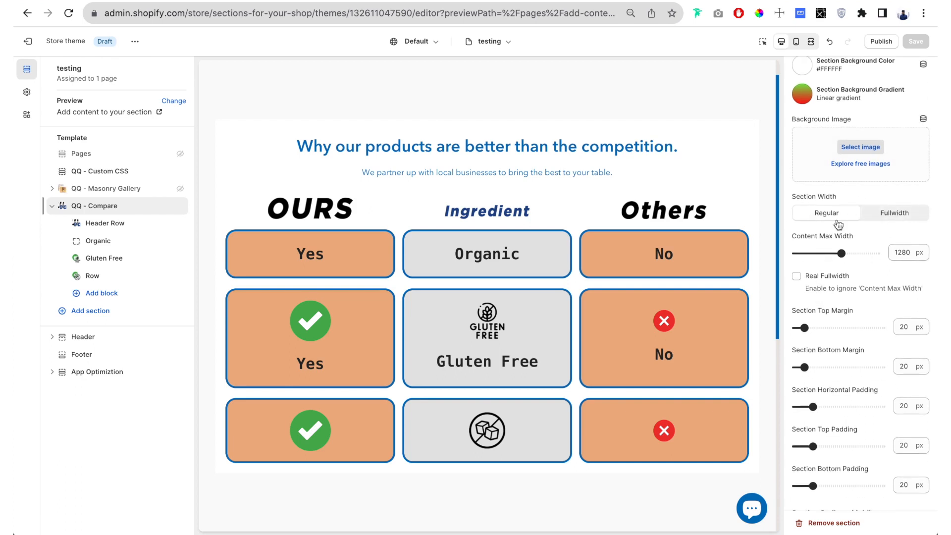
pyautogui.click(893, 217)
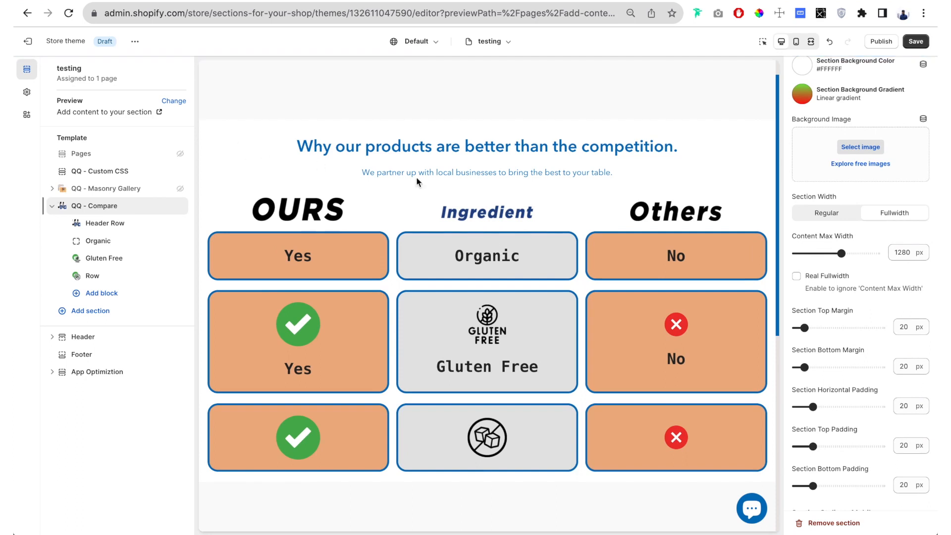
pyautogui.moveTo(840, 253); pyautogui.dragTo(814, 253)
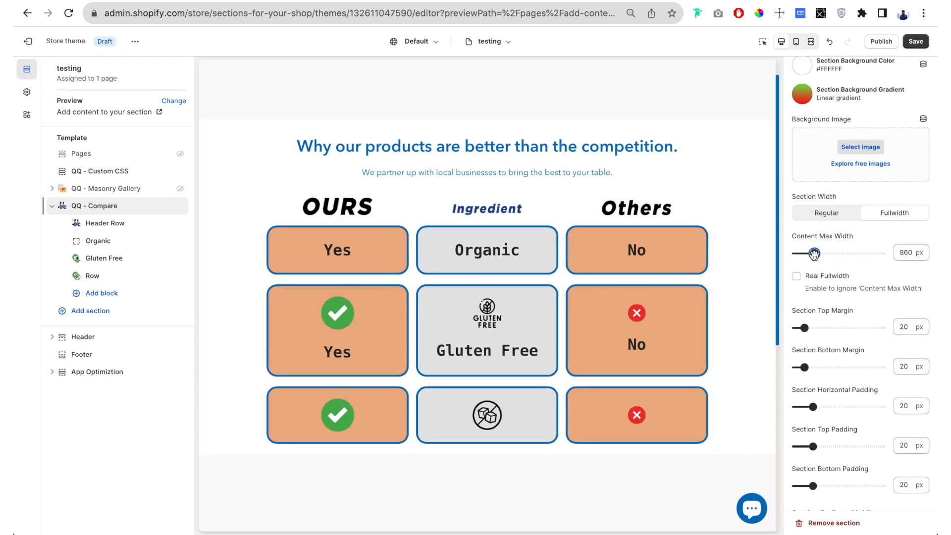
# - Set the section background color to the light orange #ECB083 already used in the theme
pyautogui.scroll(7, 846, 270)
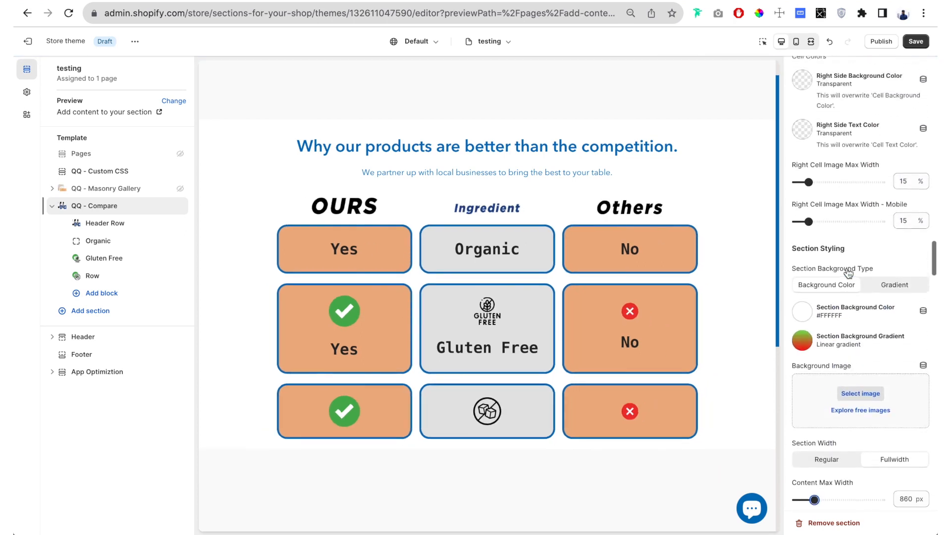
pyautogui.scroll(-5, 846, 272)
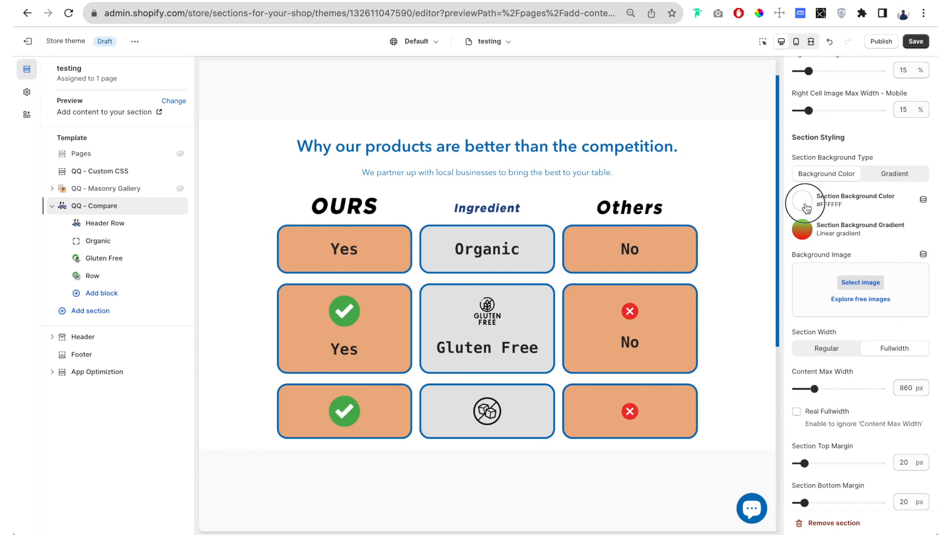
pyautogui.click(803, 202)
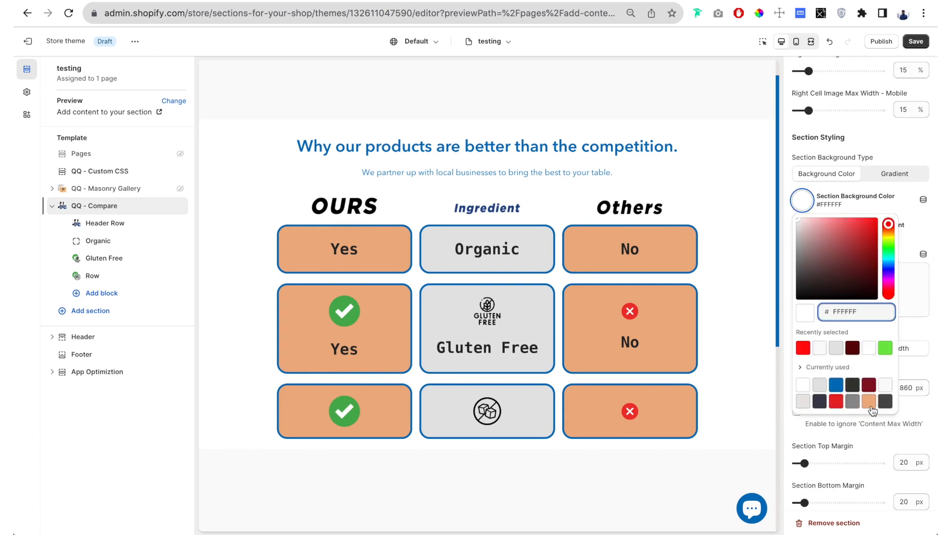
pyautogui.click(869, 404)
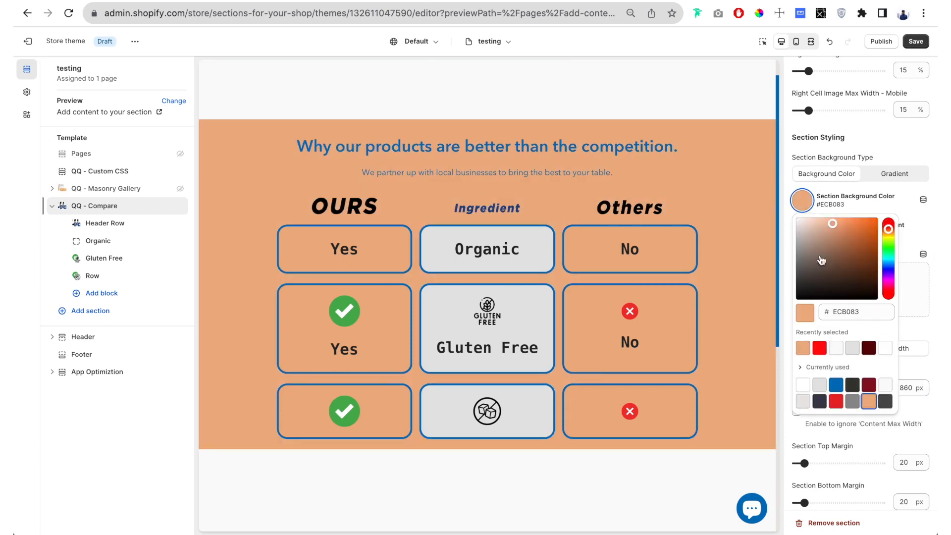
pyautogui.click(788, 218)
# - Reduce the section's Content Max Width to 820 px
pyautogui.scroll(-5, 807, 287)
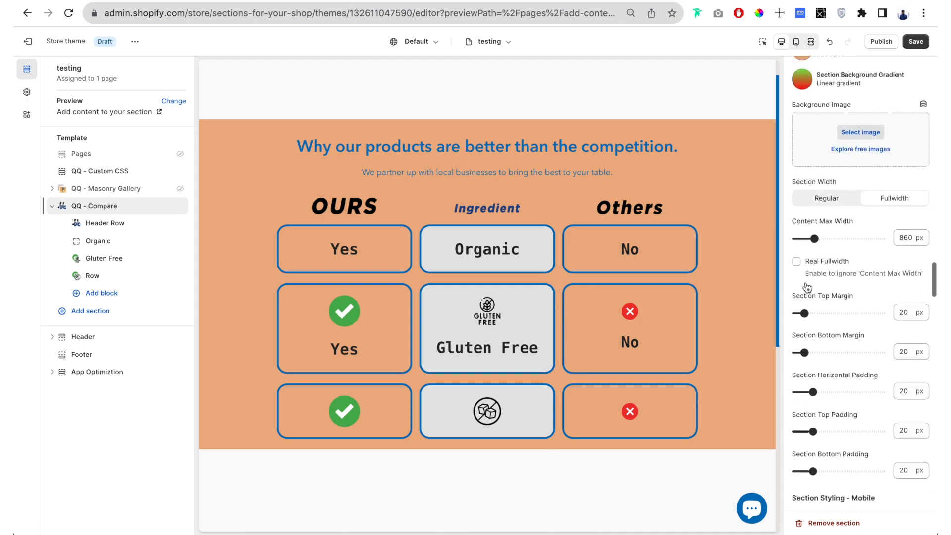
pyautogui.scroll(2, 817, 253)
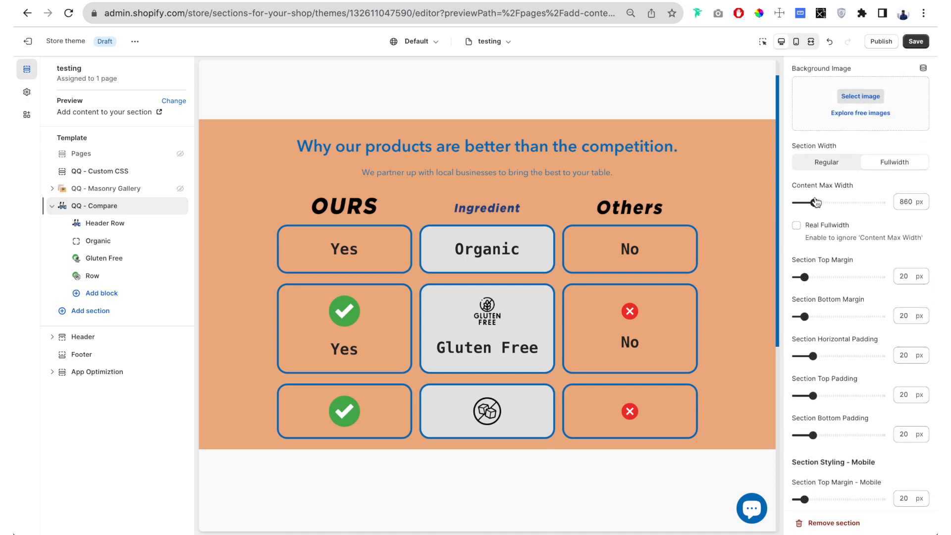
pyautogui.moveTo(815, 202); pyautogui.dragTo(811, 202)
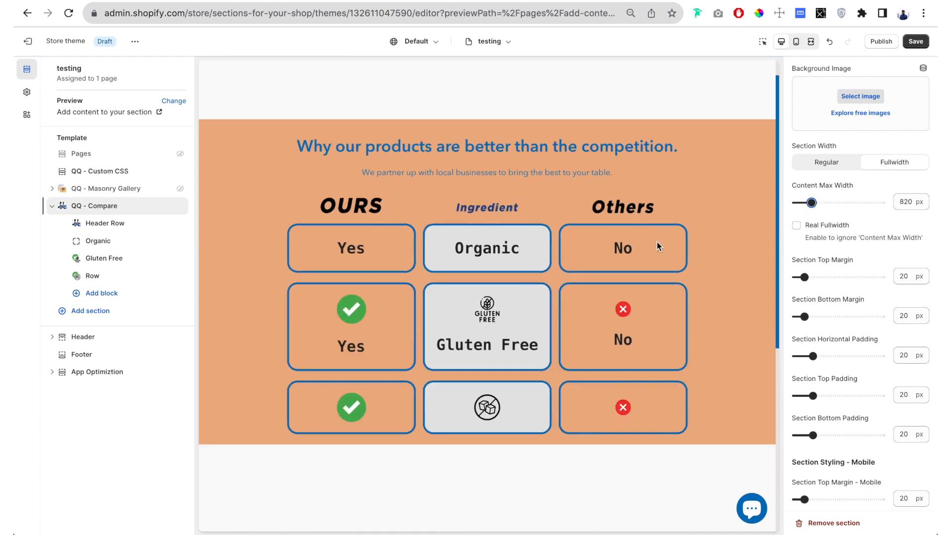
# - Try the Real Fullwidth option, turn it off again, and set the Content Max Width to 960 px
pyautogui.click(796, 226)
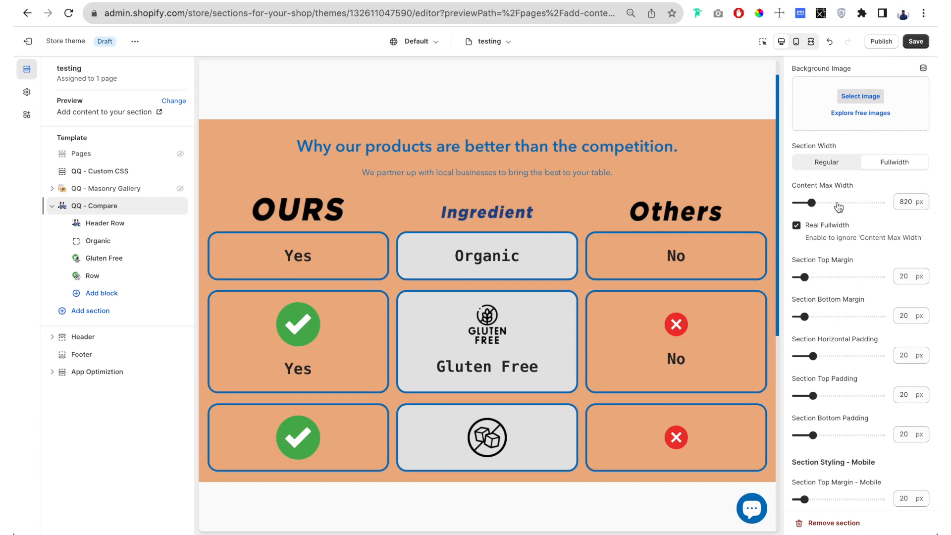
pyautogui.click(796, 227)
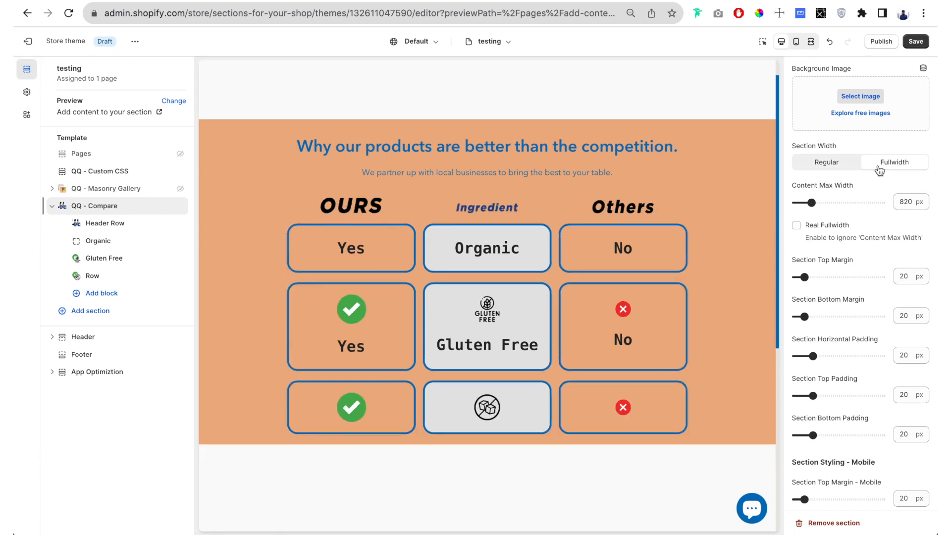
pyautogui.moveTo(810, 204); pyautogui.dragTo(821, 202)
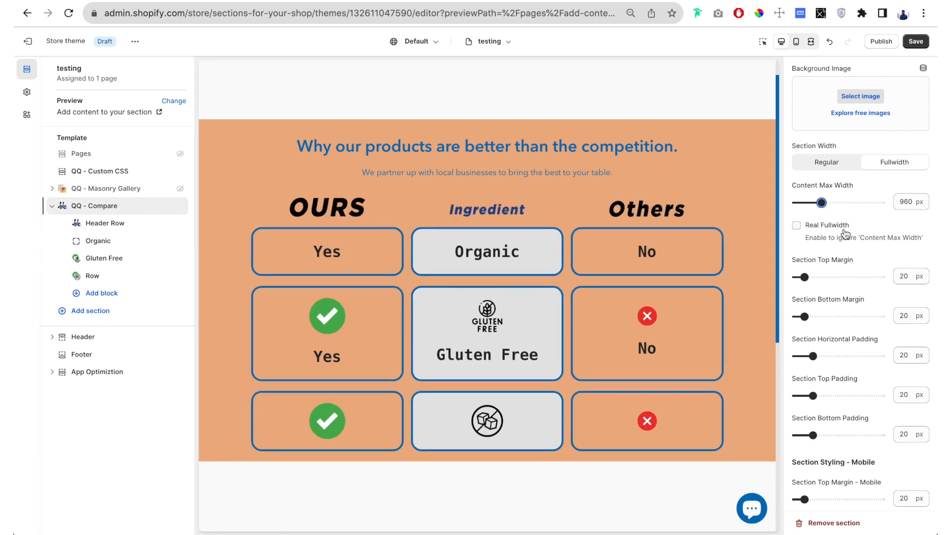
# - Try the section title with Left and Right alignment and the custom font, restoring Center alignment and the default font
pyautogui.scroll(-10, 844, 230)
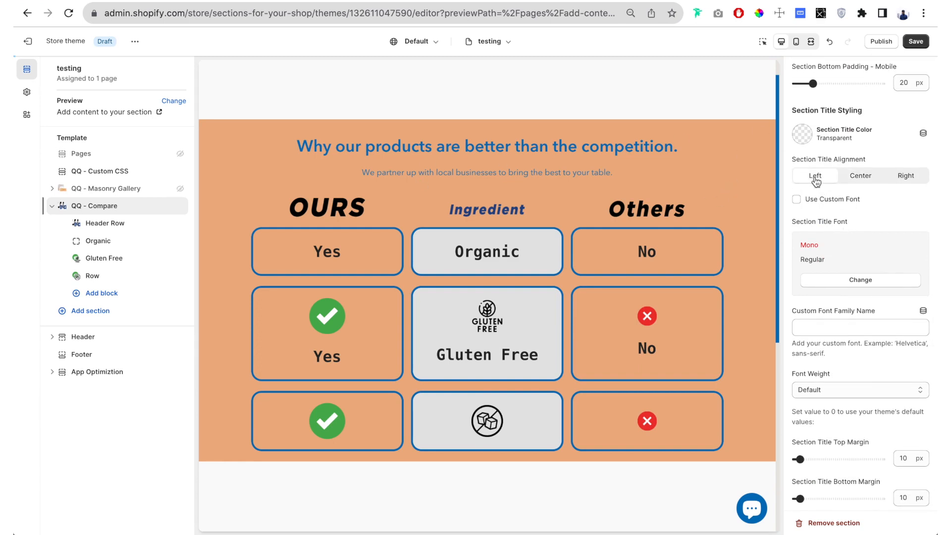
pyautogui.click(816, 181)
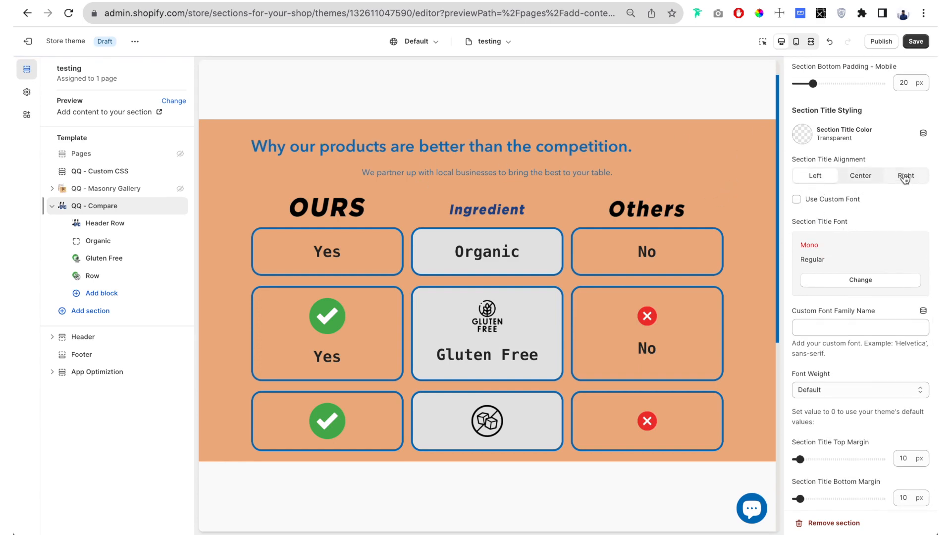
pyautogui.click(904, 177)
pyautogui.click(860, 176)
pyautogui.click(796, 199)
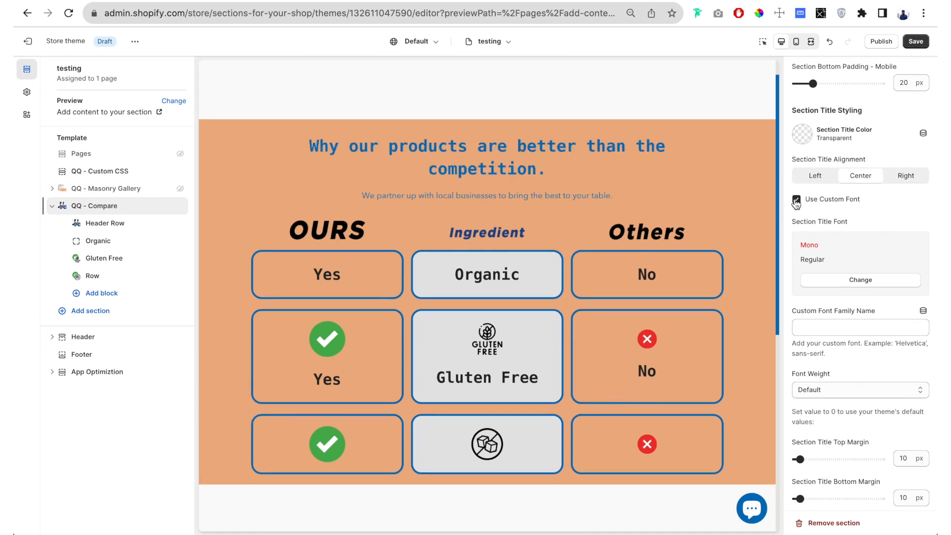
pyautogui.click(819, 199)
# - Try the Left and Right alignments for the section header text block
pyautogui.scroll(-7, 819, 219)
pyautogui.scroll(-7, 819, 219)
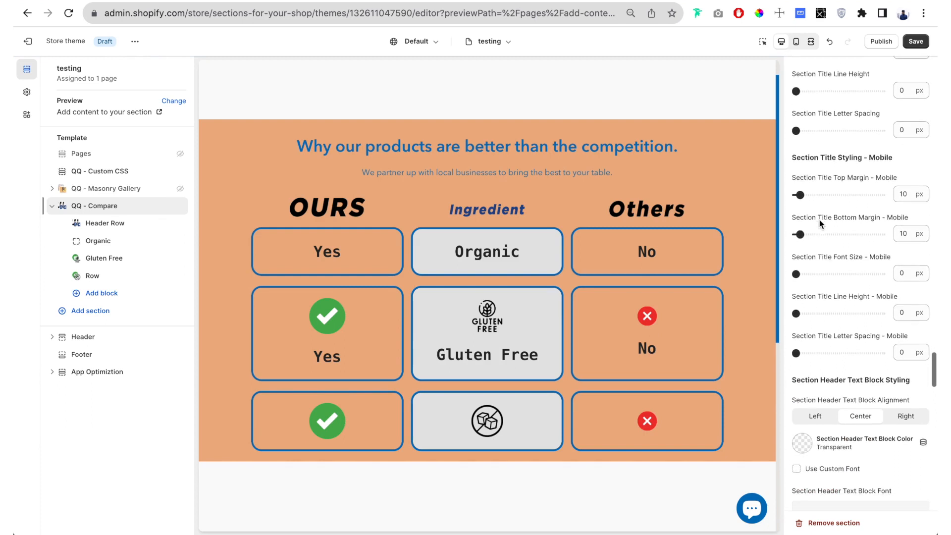
pyautogui.click(815, 179)
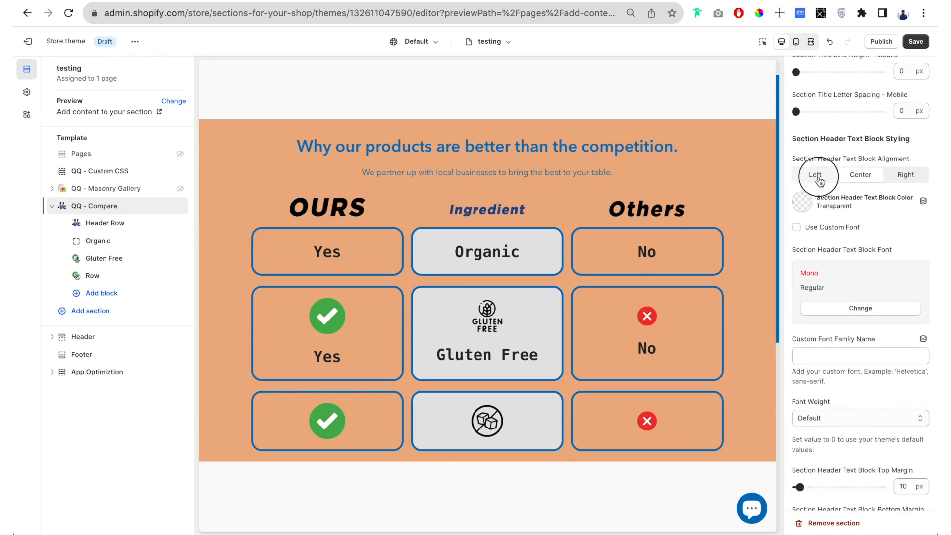
pyautogui.click(906, 175)
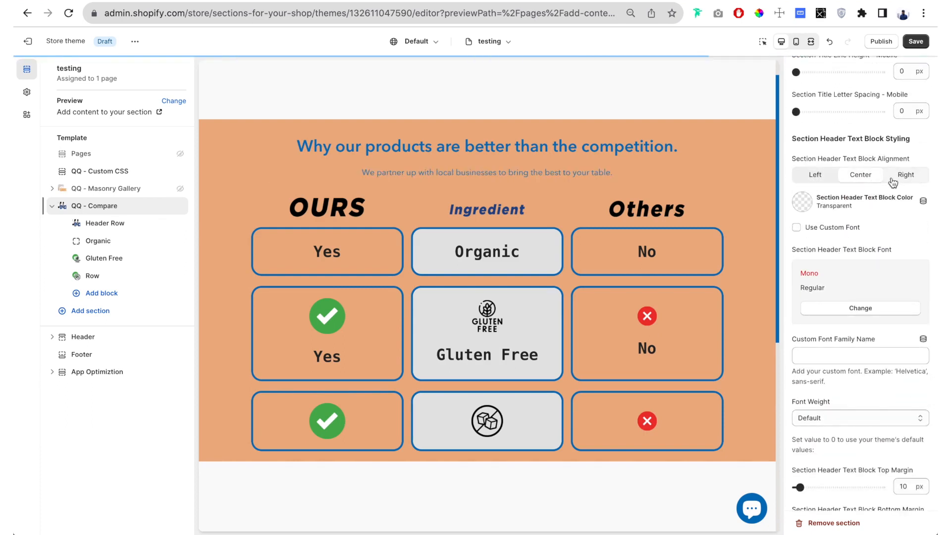
# - Restore Center alignment for the section header text block and set its color to #3D3D50
pyautogui.click(860, 175)
pyautogui.click(803, 207)
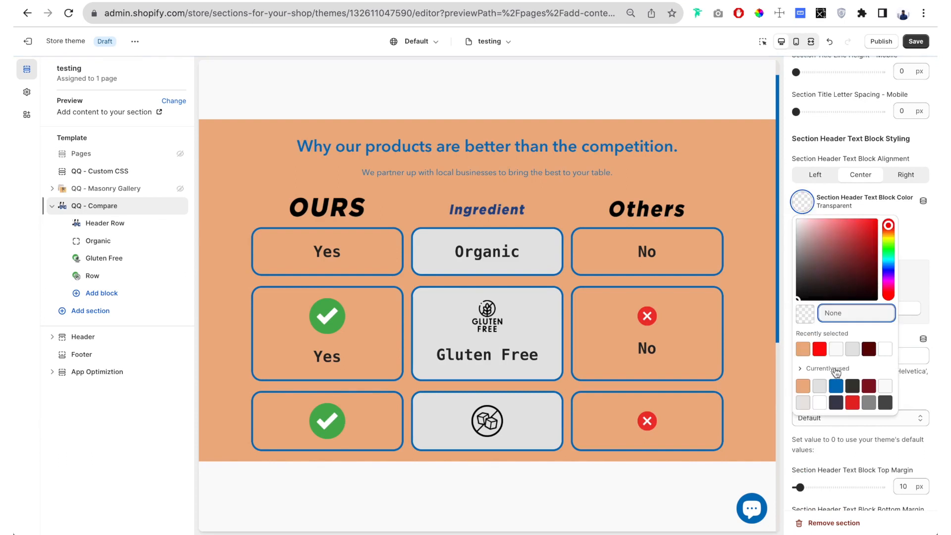
pyautogui.click(835, 403)
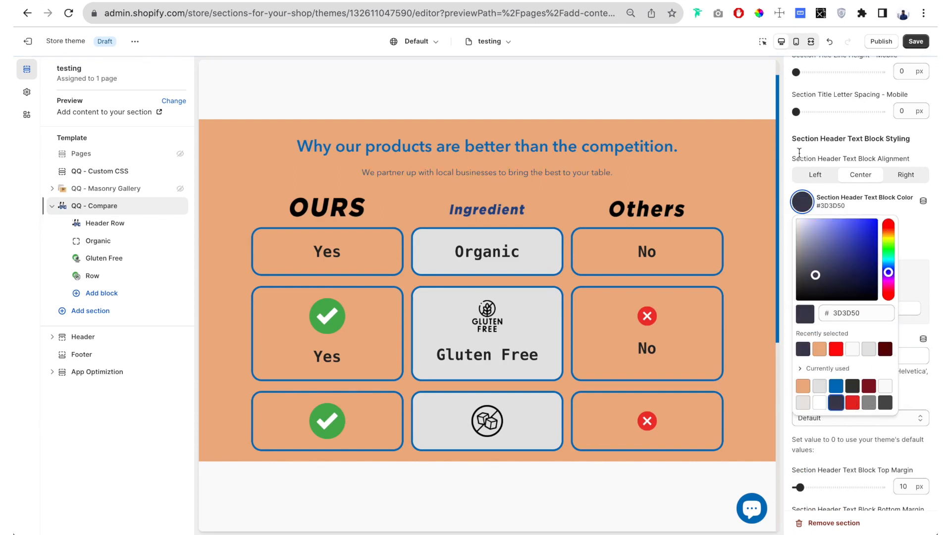
pyautogui.click(798, 153)
# - Review the Section Bottom Text Block styling options and return to the Table Cell font settings
pyautogui.scroll(-10, 834, 156)
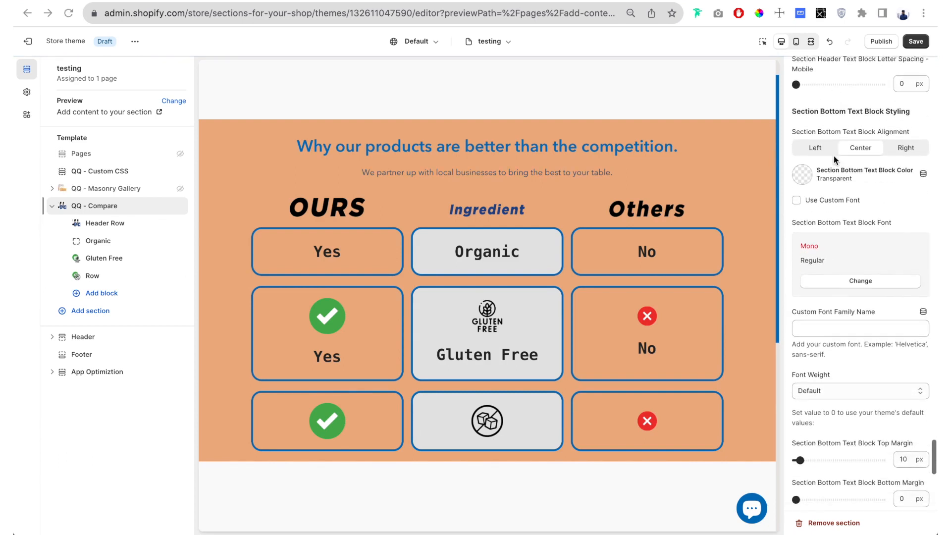
pyautogui.scroll(-1, 833, 156)
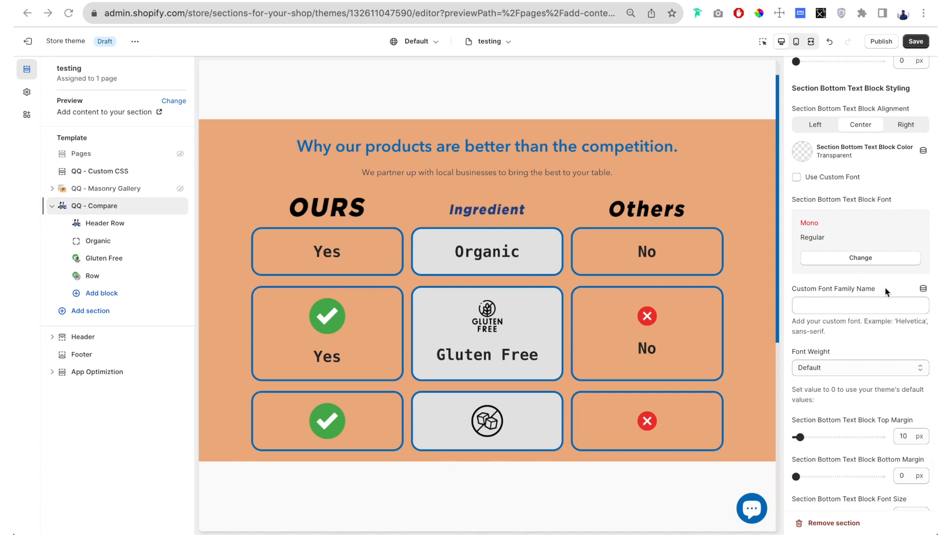
pyautogui.scroll(15, 885, 286)
pyautogui.scroll(20, 884, 286)
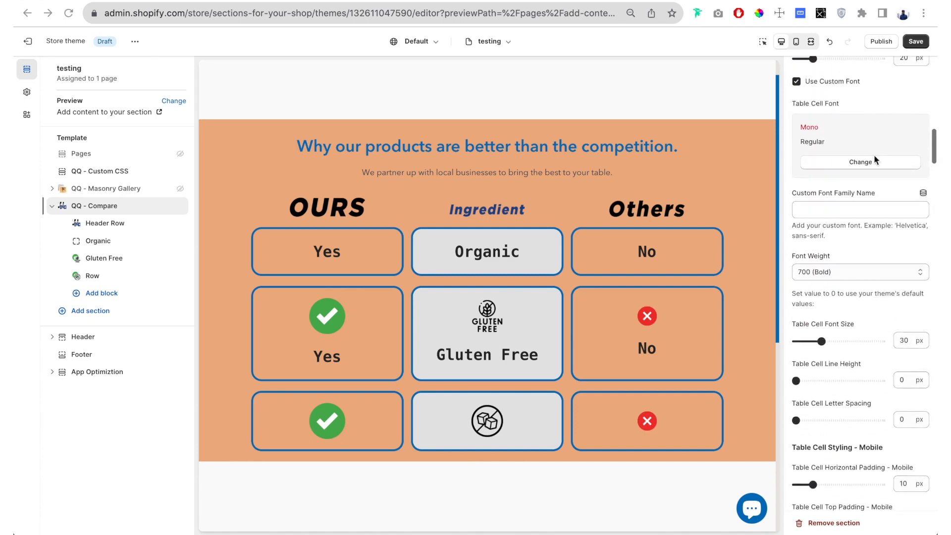
pyautogui.scroll(1, 874, 156)
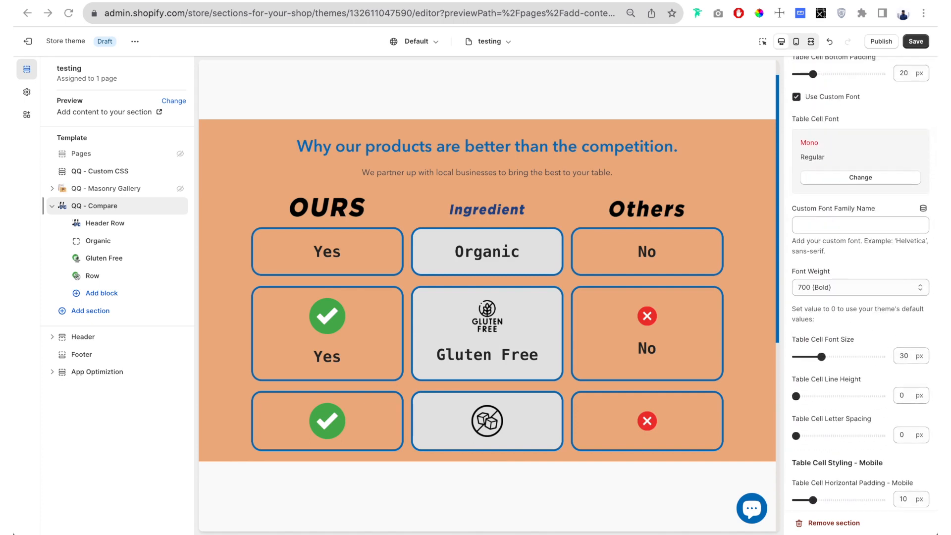